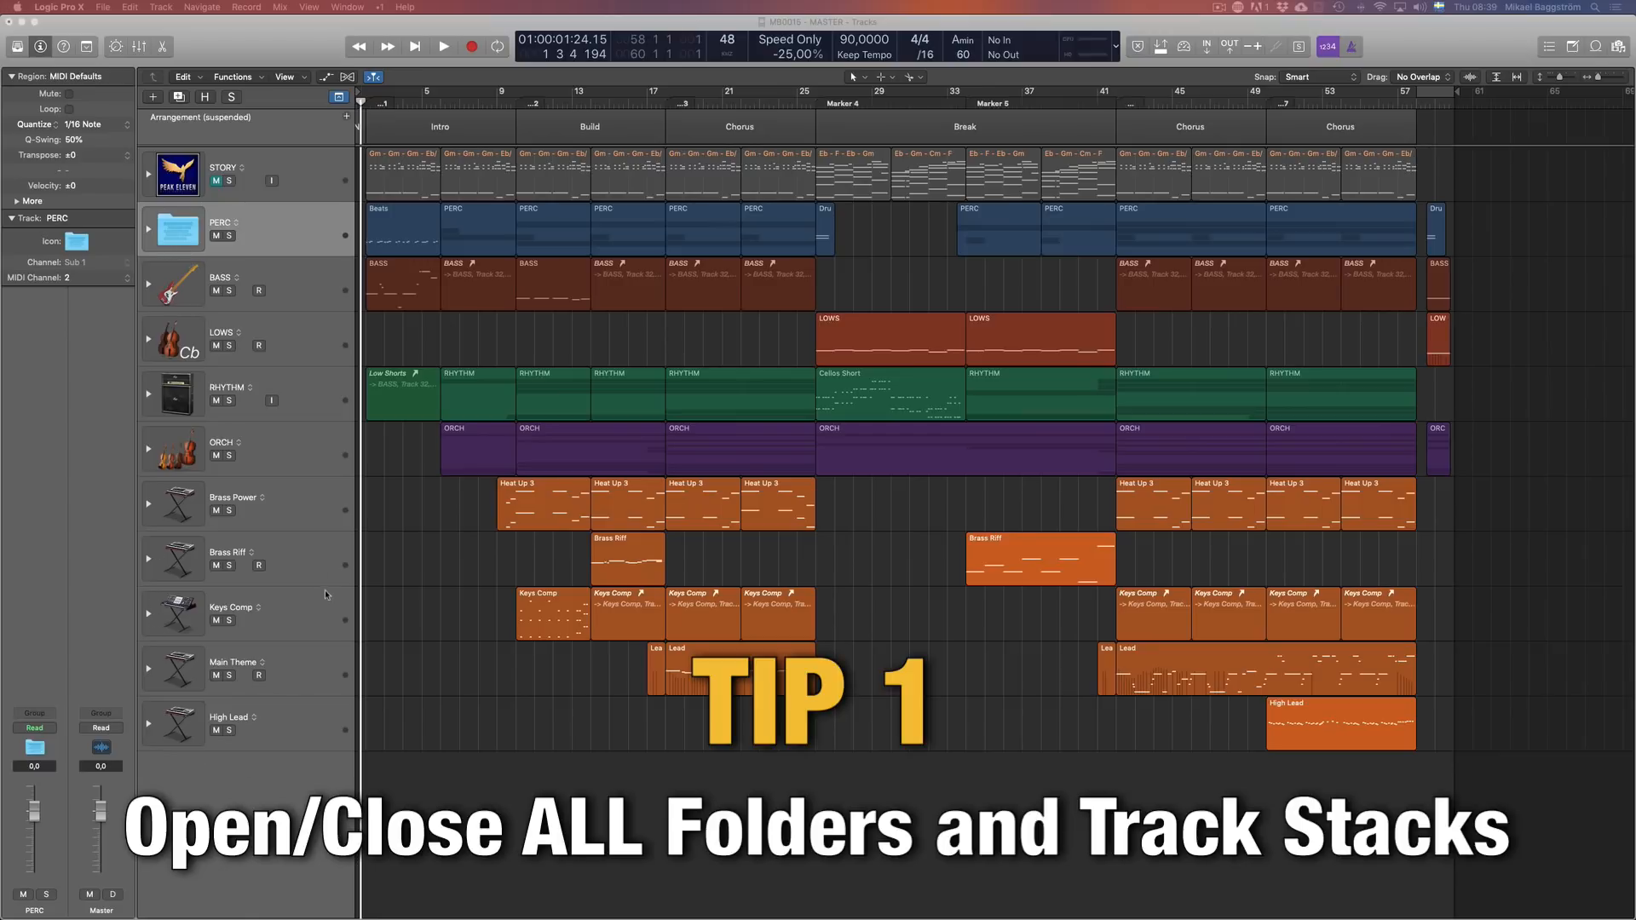
Step: Expand the PERC folder, look over its DRUMS, PERCUSSION and FX sub-stacks, and collapse it again
left_click(149, 231)
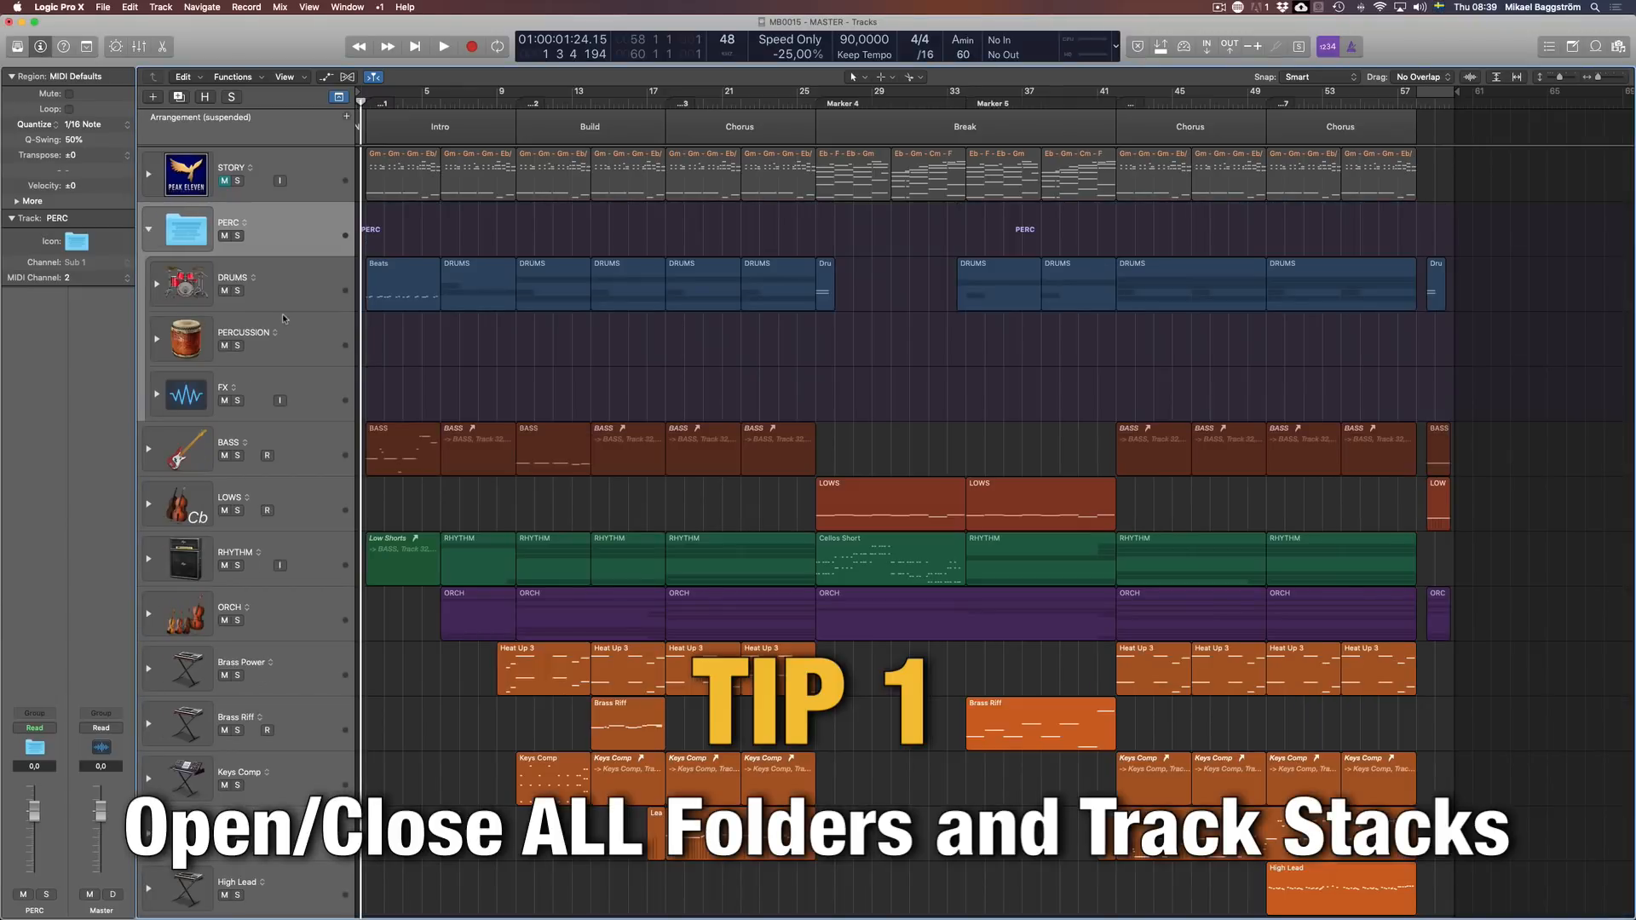
key("Down")
key("Down")
key("Down")
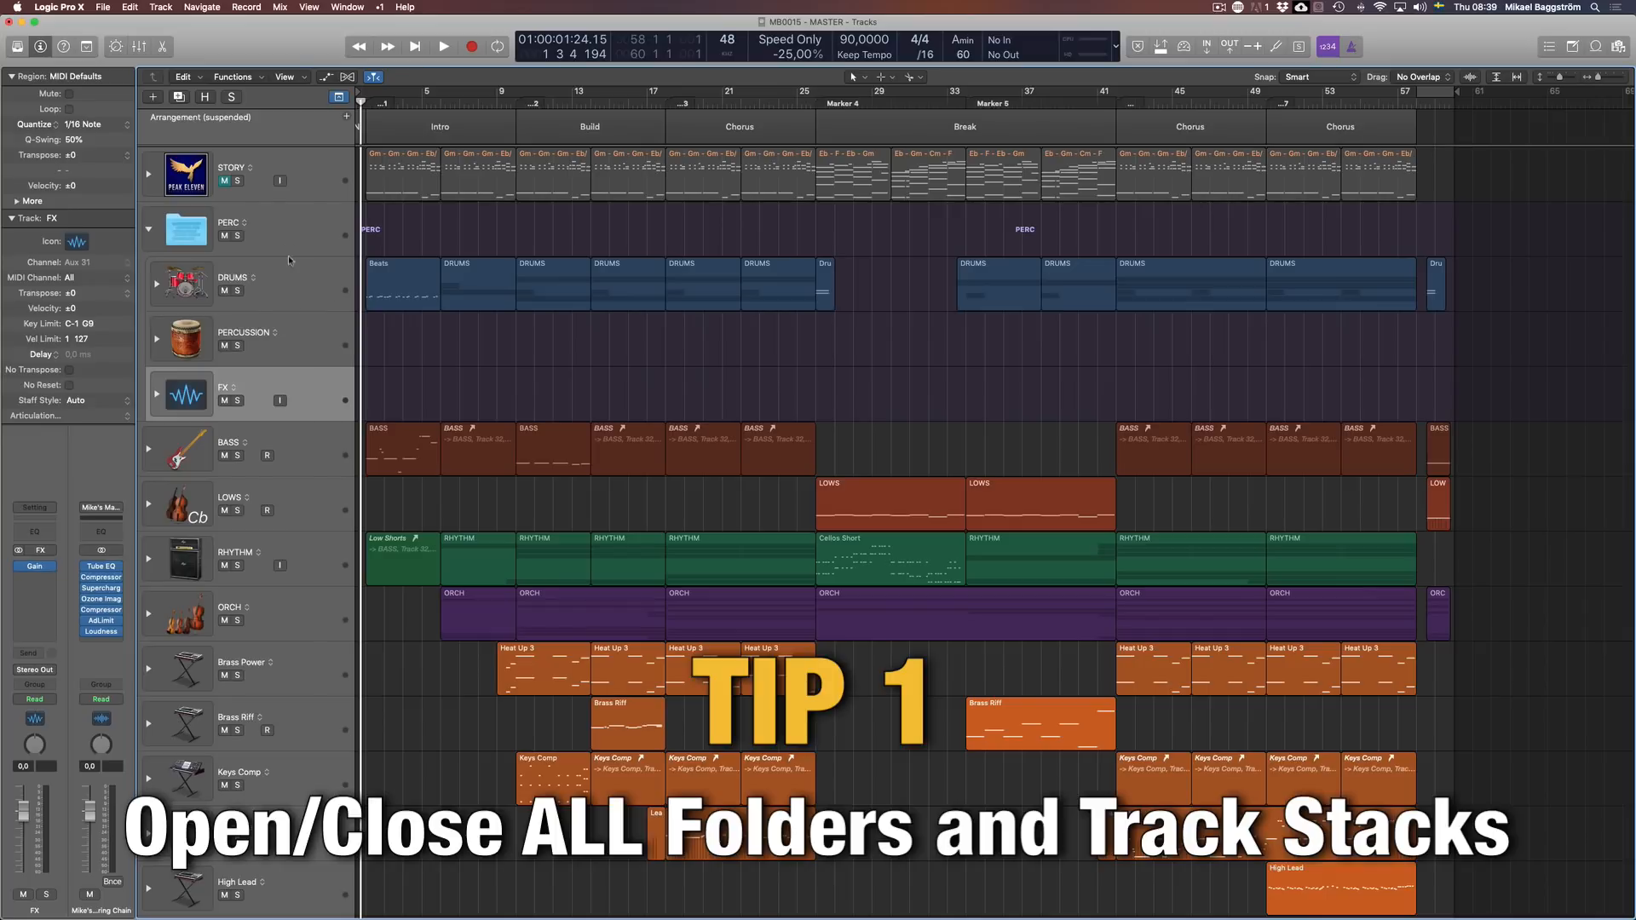
left_click(300, 292)
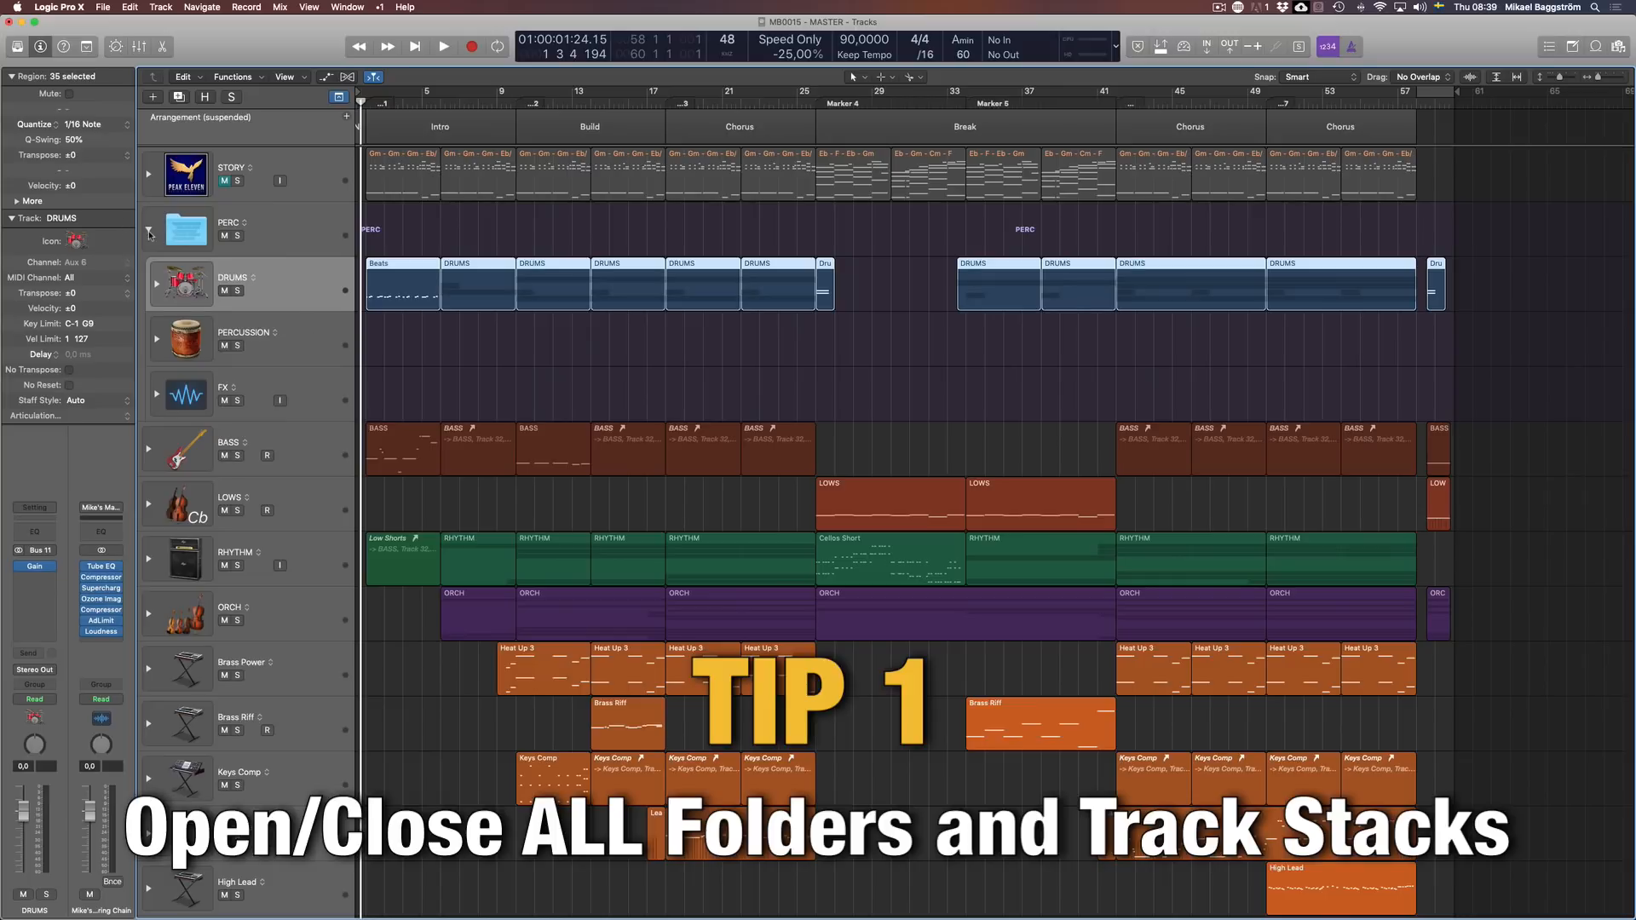
left_click(304, 232)
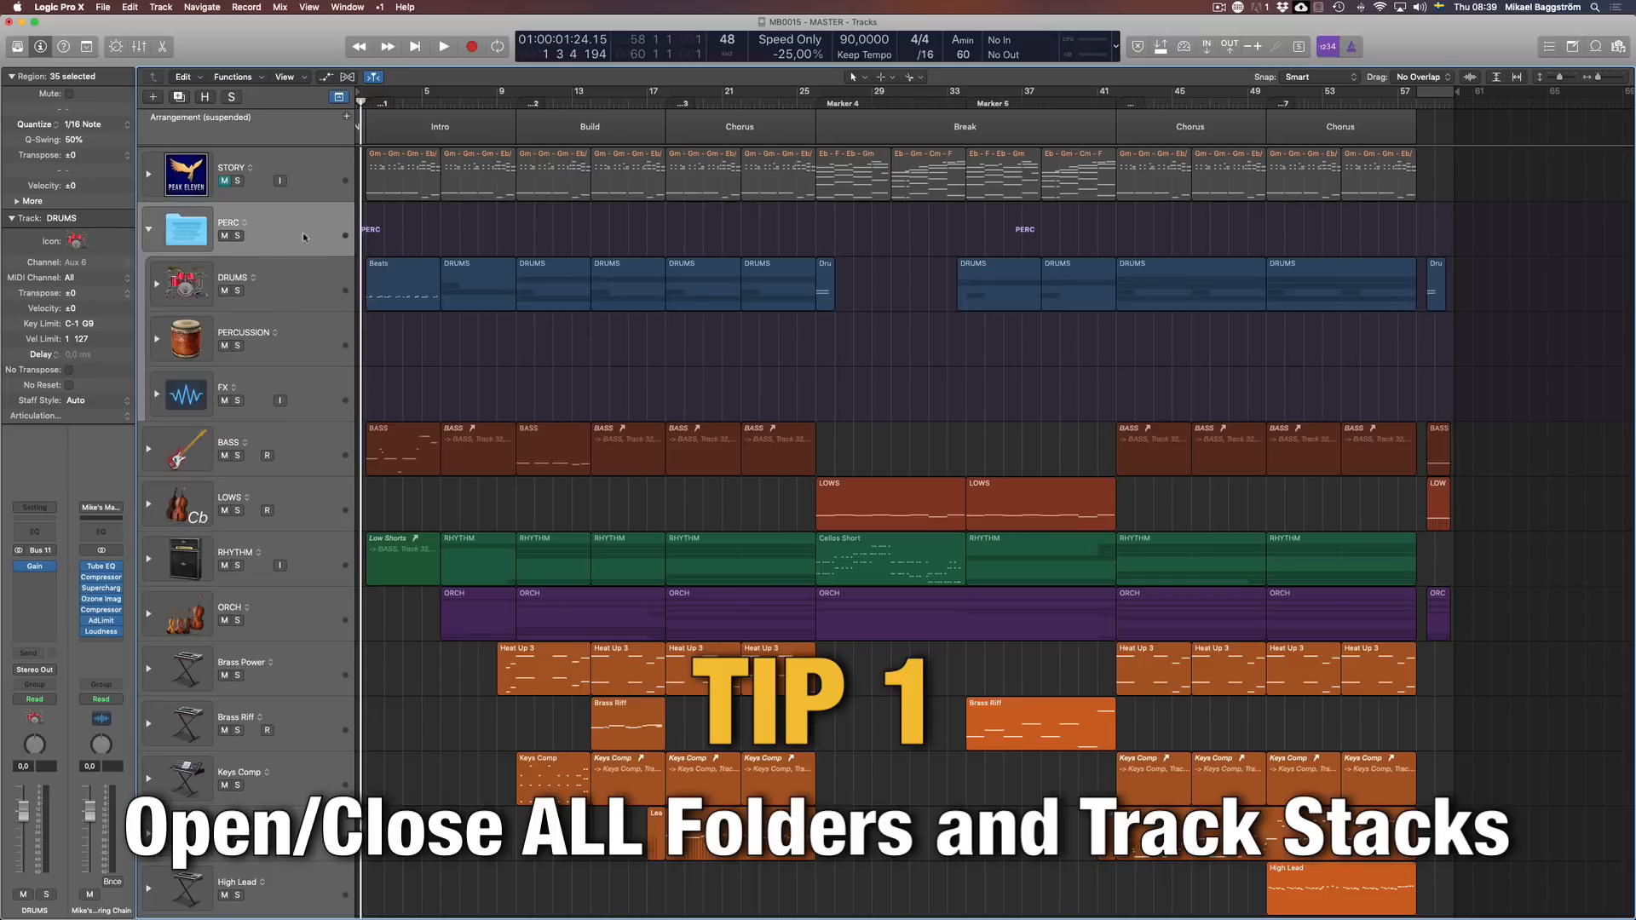
left_click(315, 284)
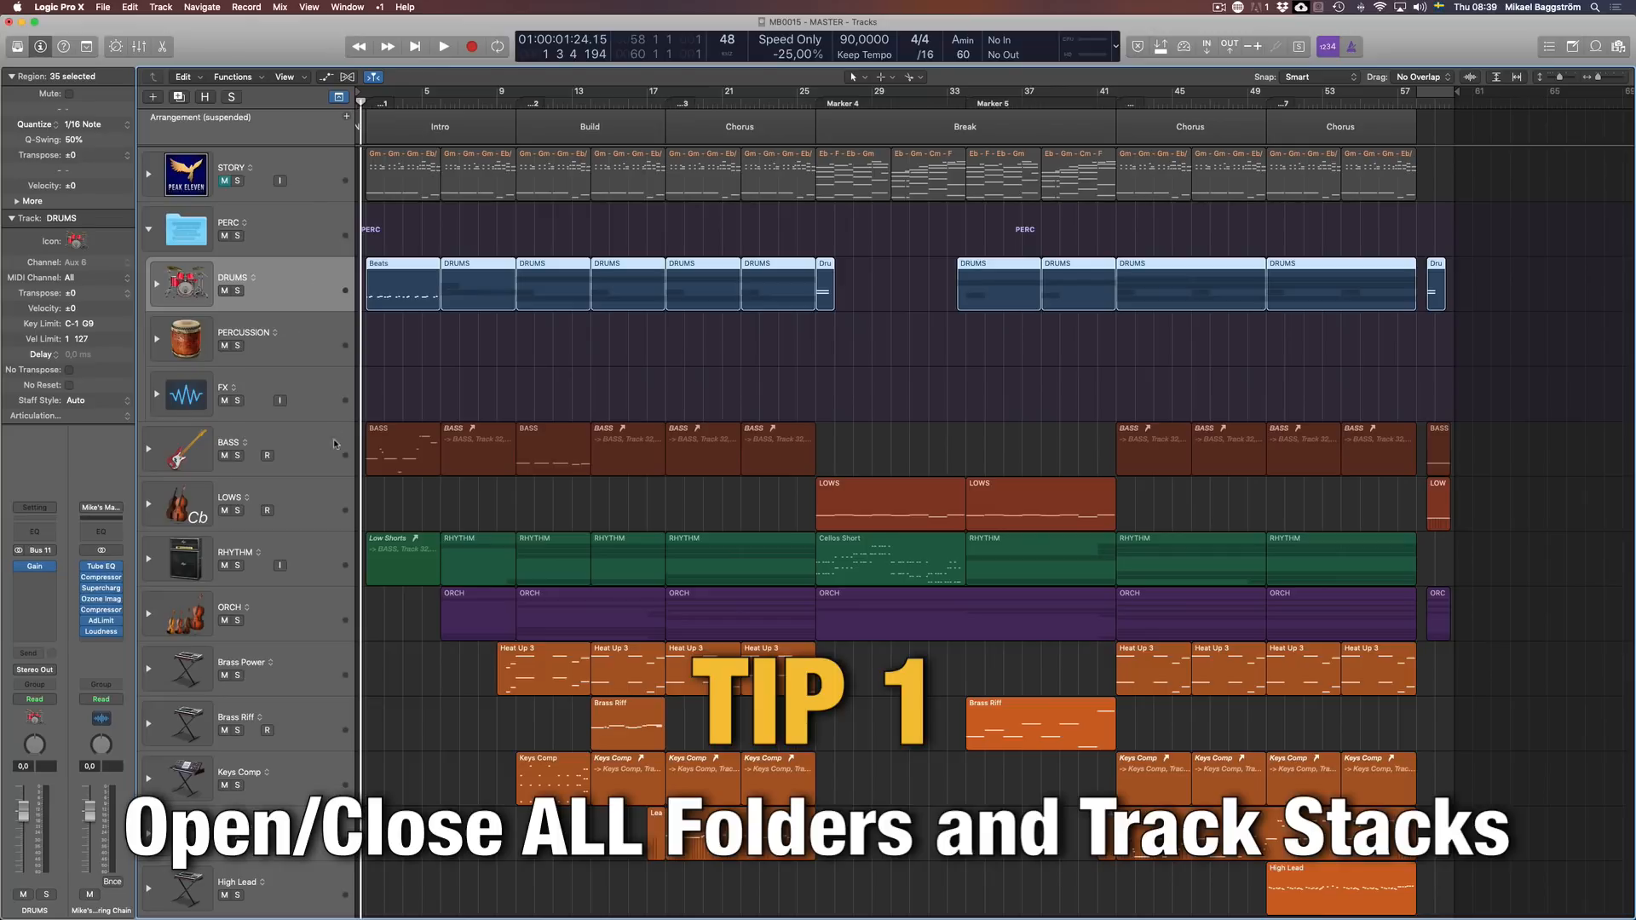
left_click(149, 231)
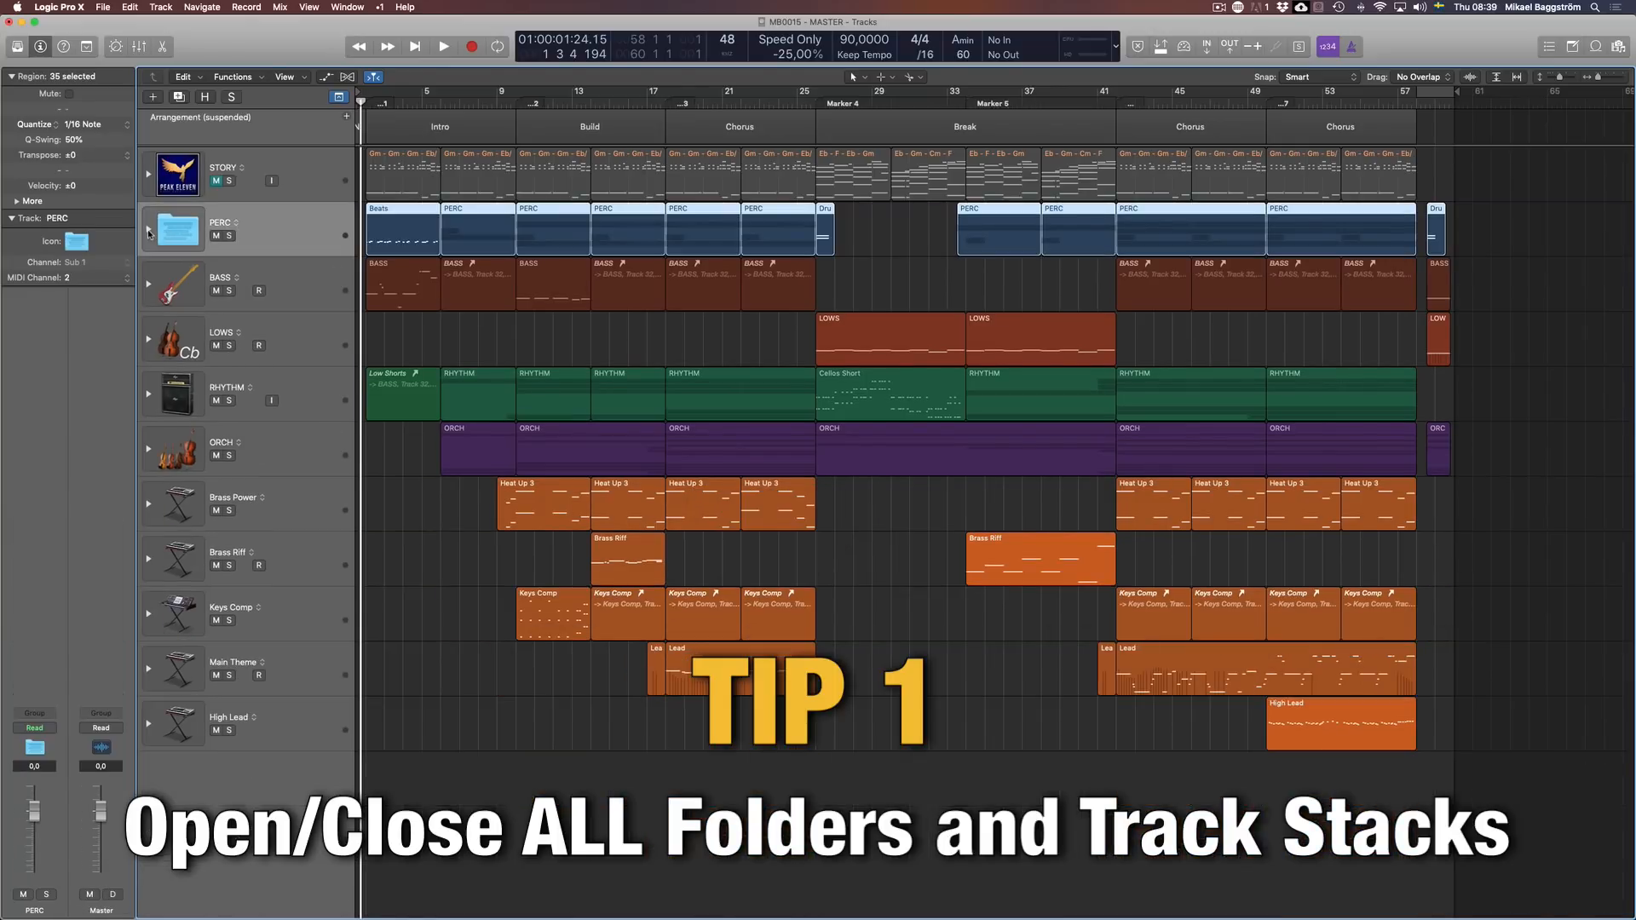
Step: Expand and collapse the BASS, RHYTHM and ORCH stacks one at a time to view their contents
left_click(149, 284)
left_click(149, 284)
left_click(149, 393)
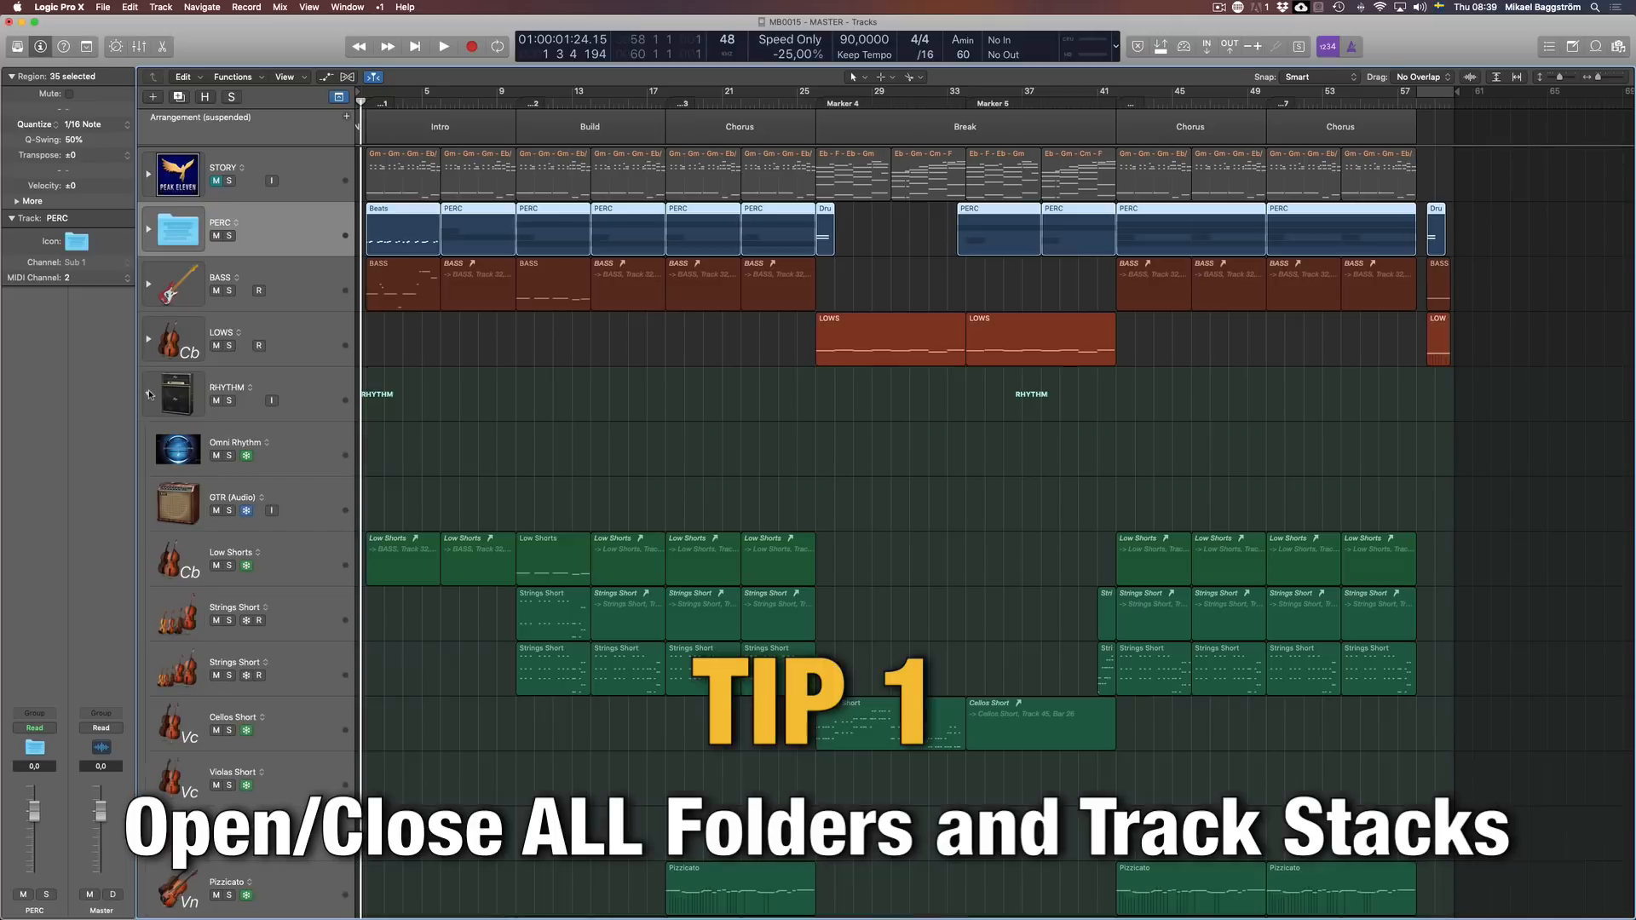
left_click(149, 394)
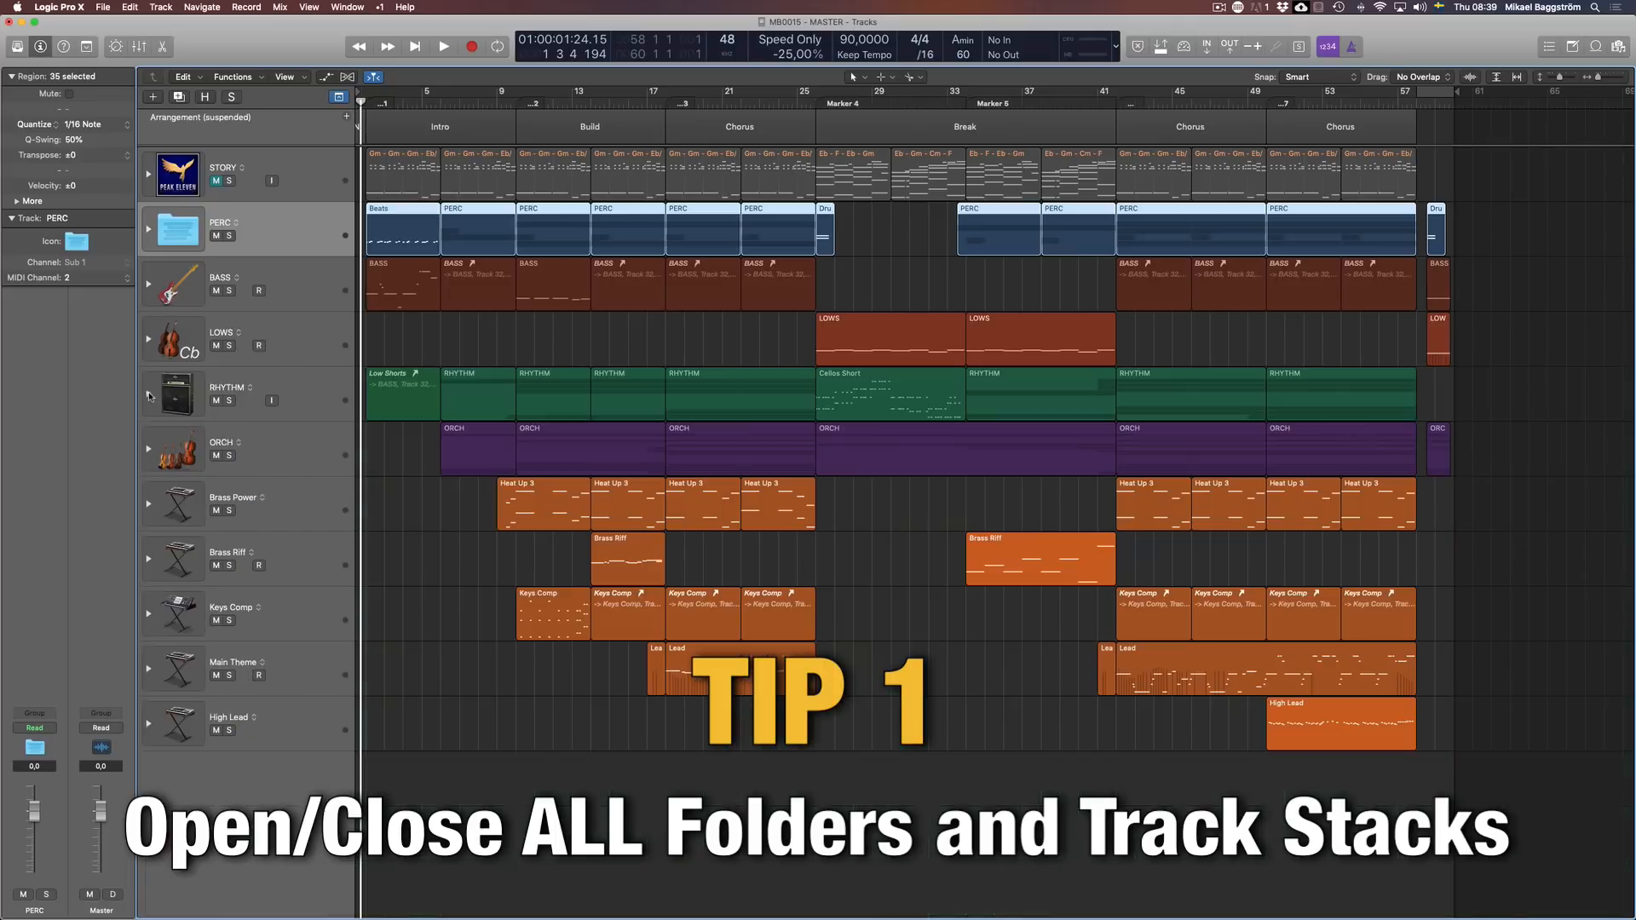
left_click(149, 449)
left_click(149, 450)
Step: Expand all folders and track stacks at once and look through the expanded track list
left_click(147, 231, "alt")
scroll(240, 302, "down", 15)
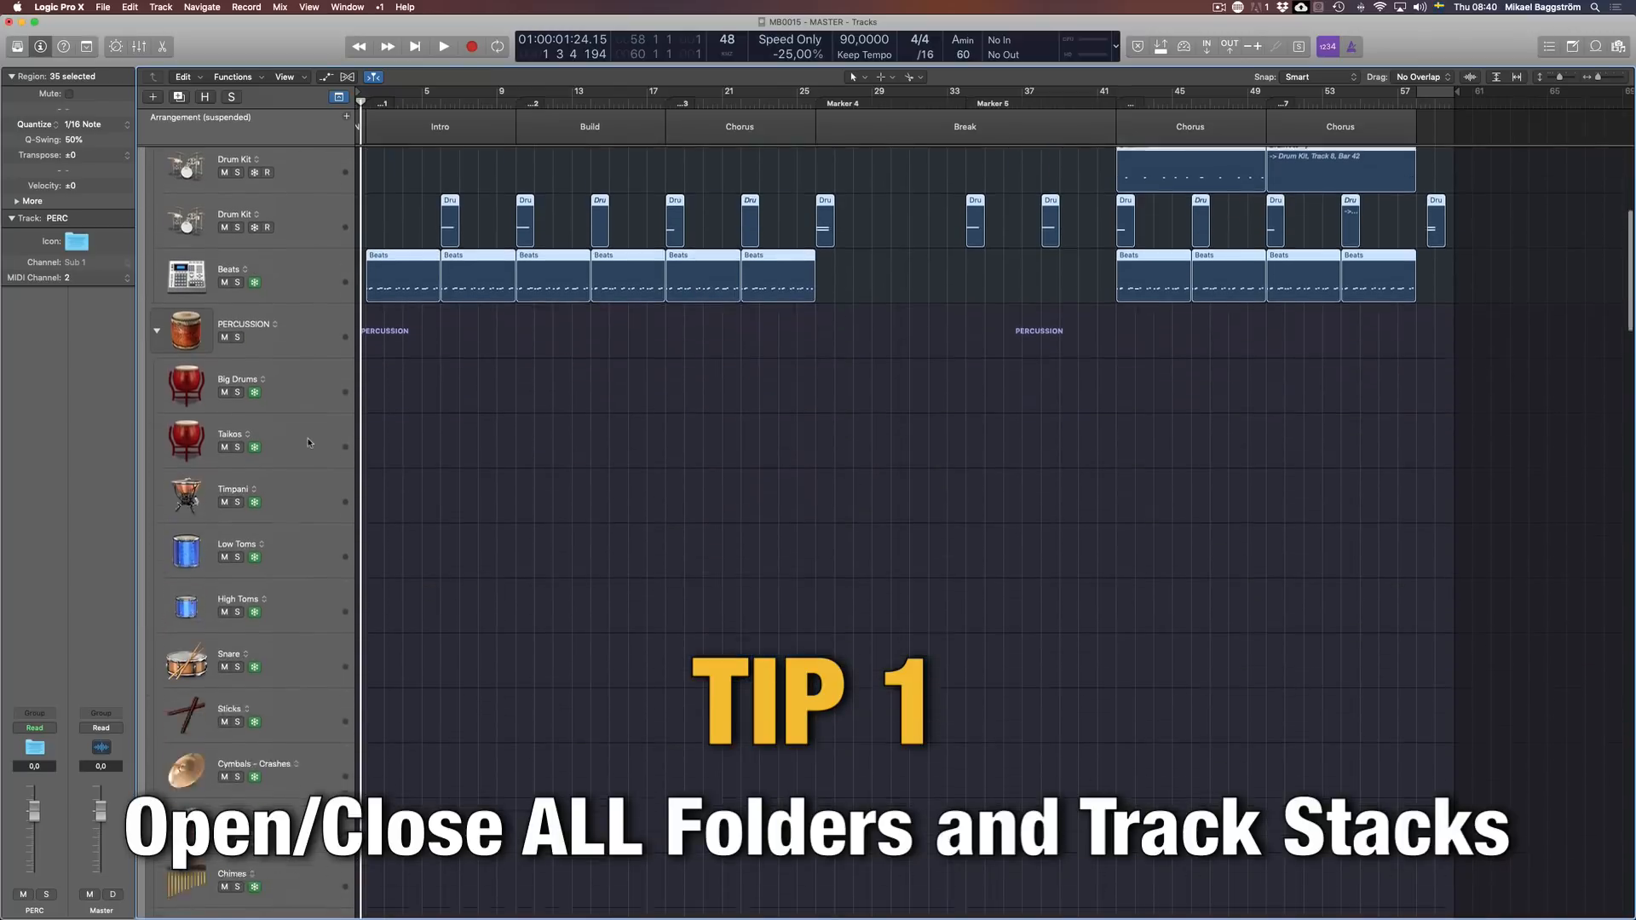
scroll(313, 441, "up", 15)
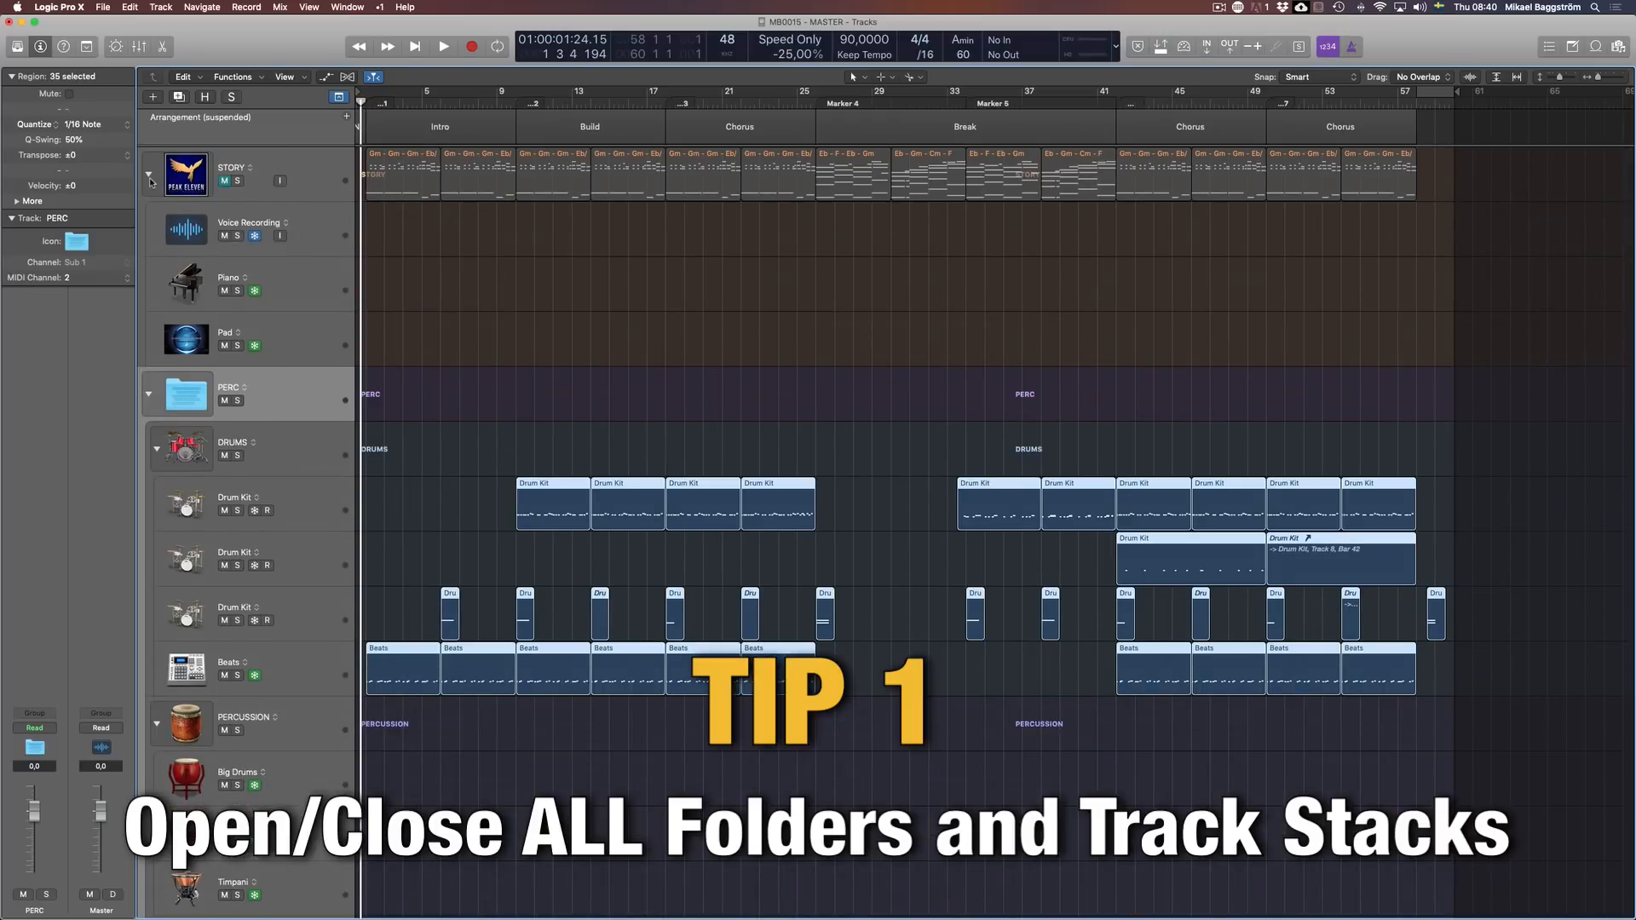
Step: Show the mixer below the tracks, look along its channel strips and hide it again
scroll(548, 604, "down", 3)
key("x")
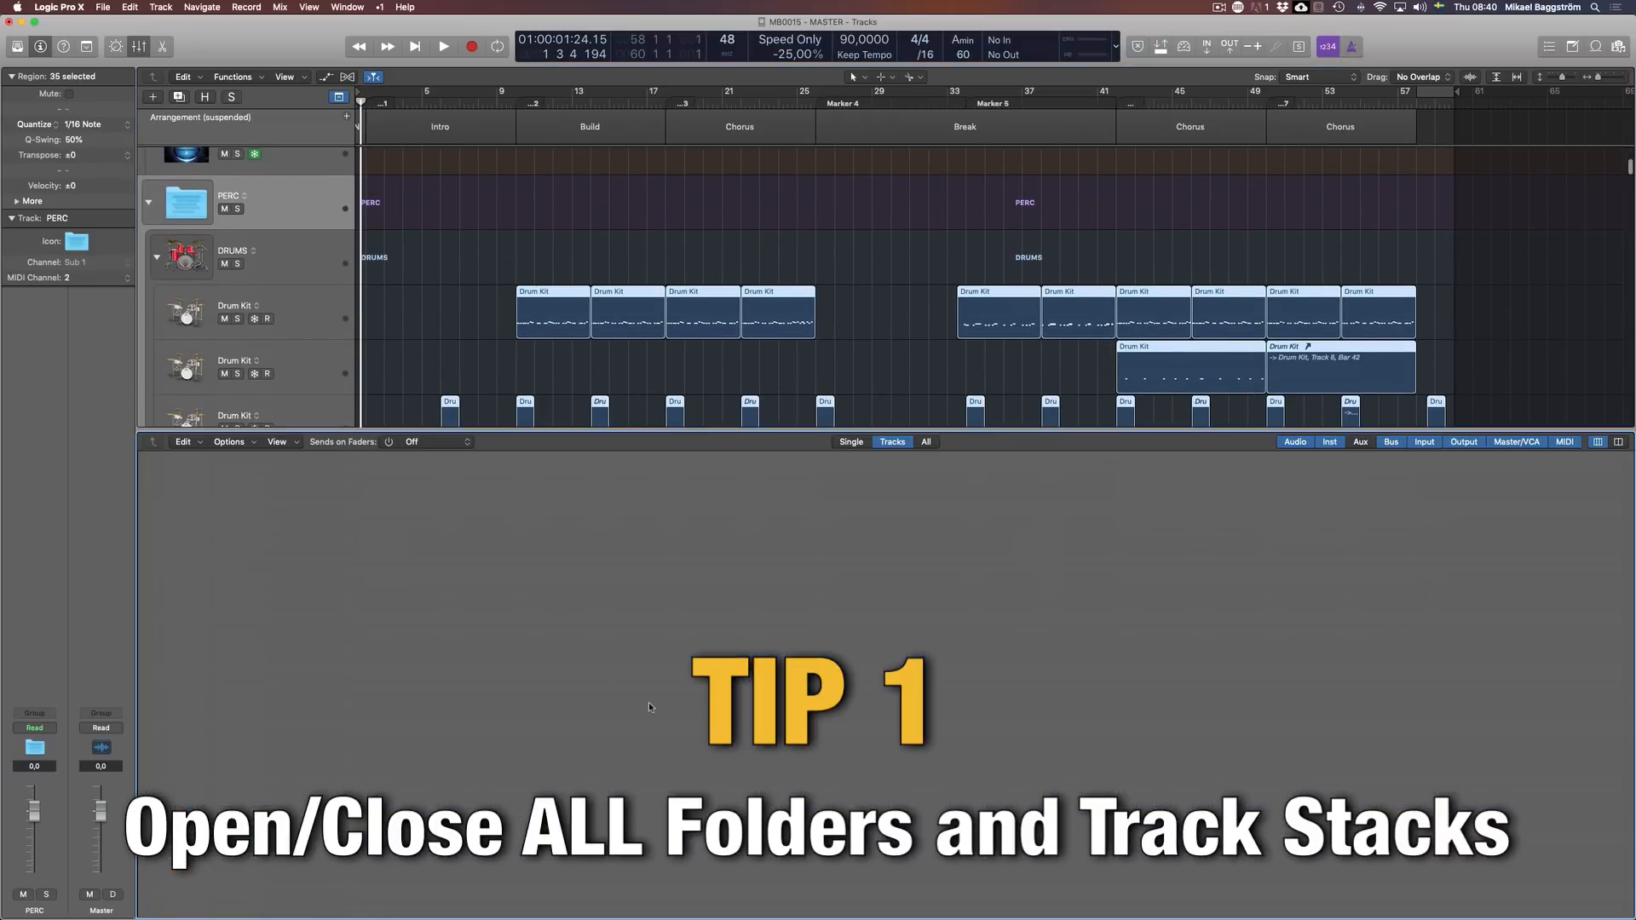
scroll(690, 761, "right", 10)
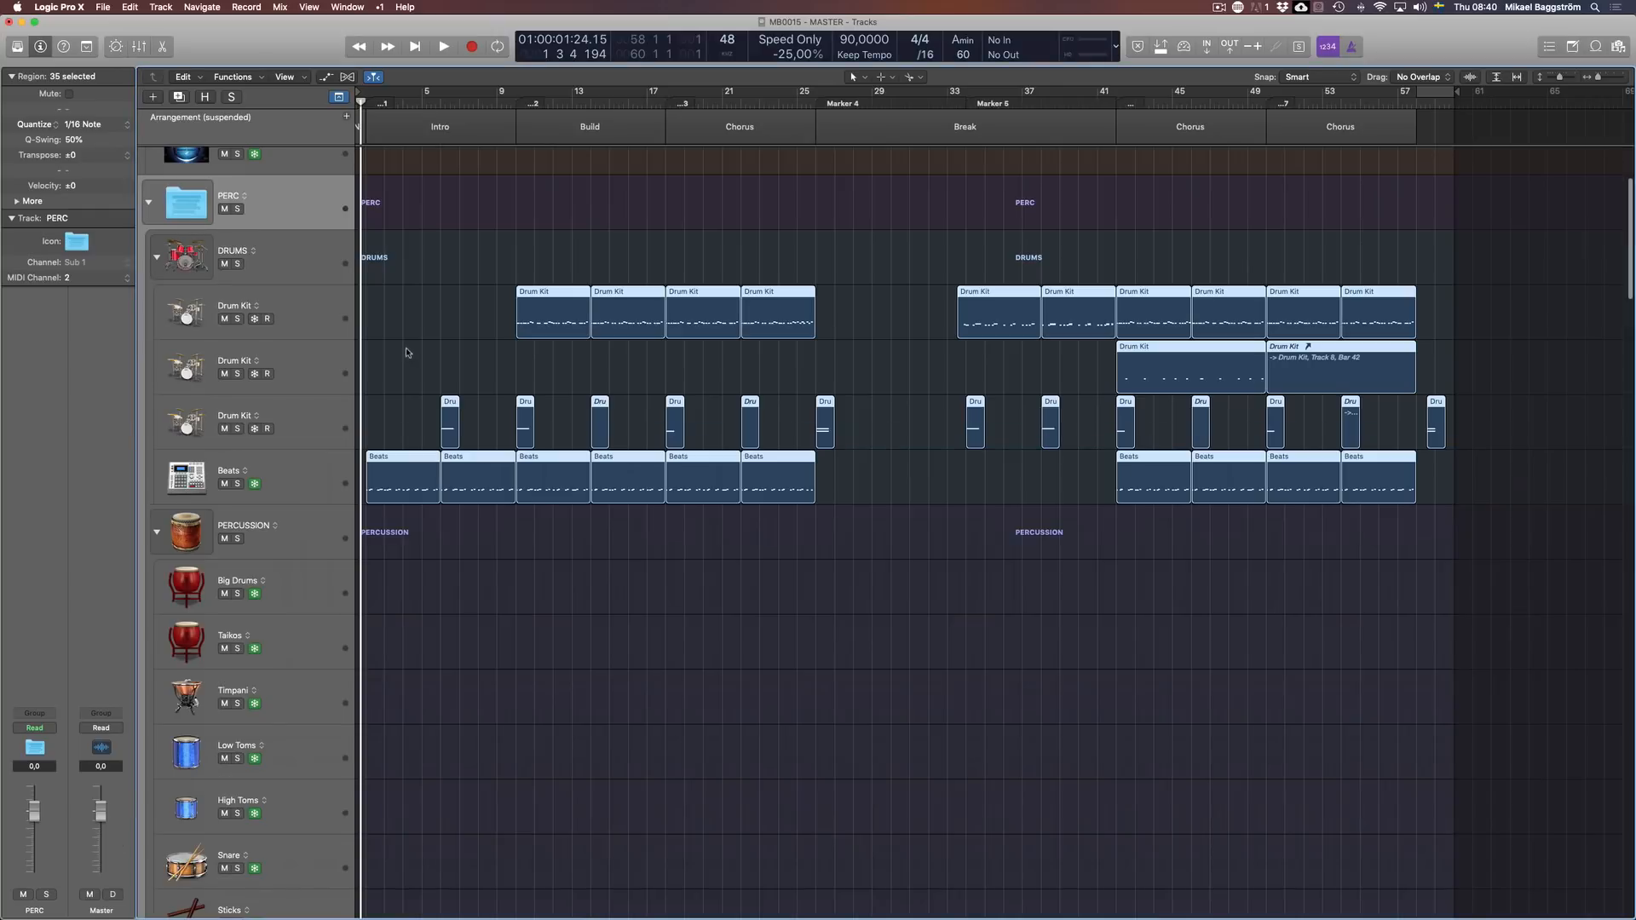
key("x")
Step: Deselect all regions and collapse all folders and track stacks at once
left_click(424, 336)
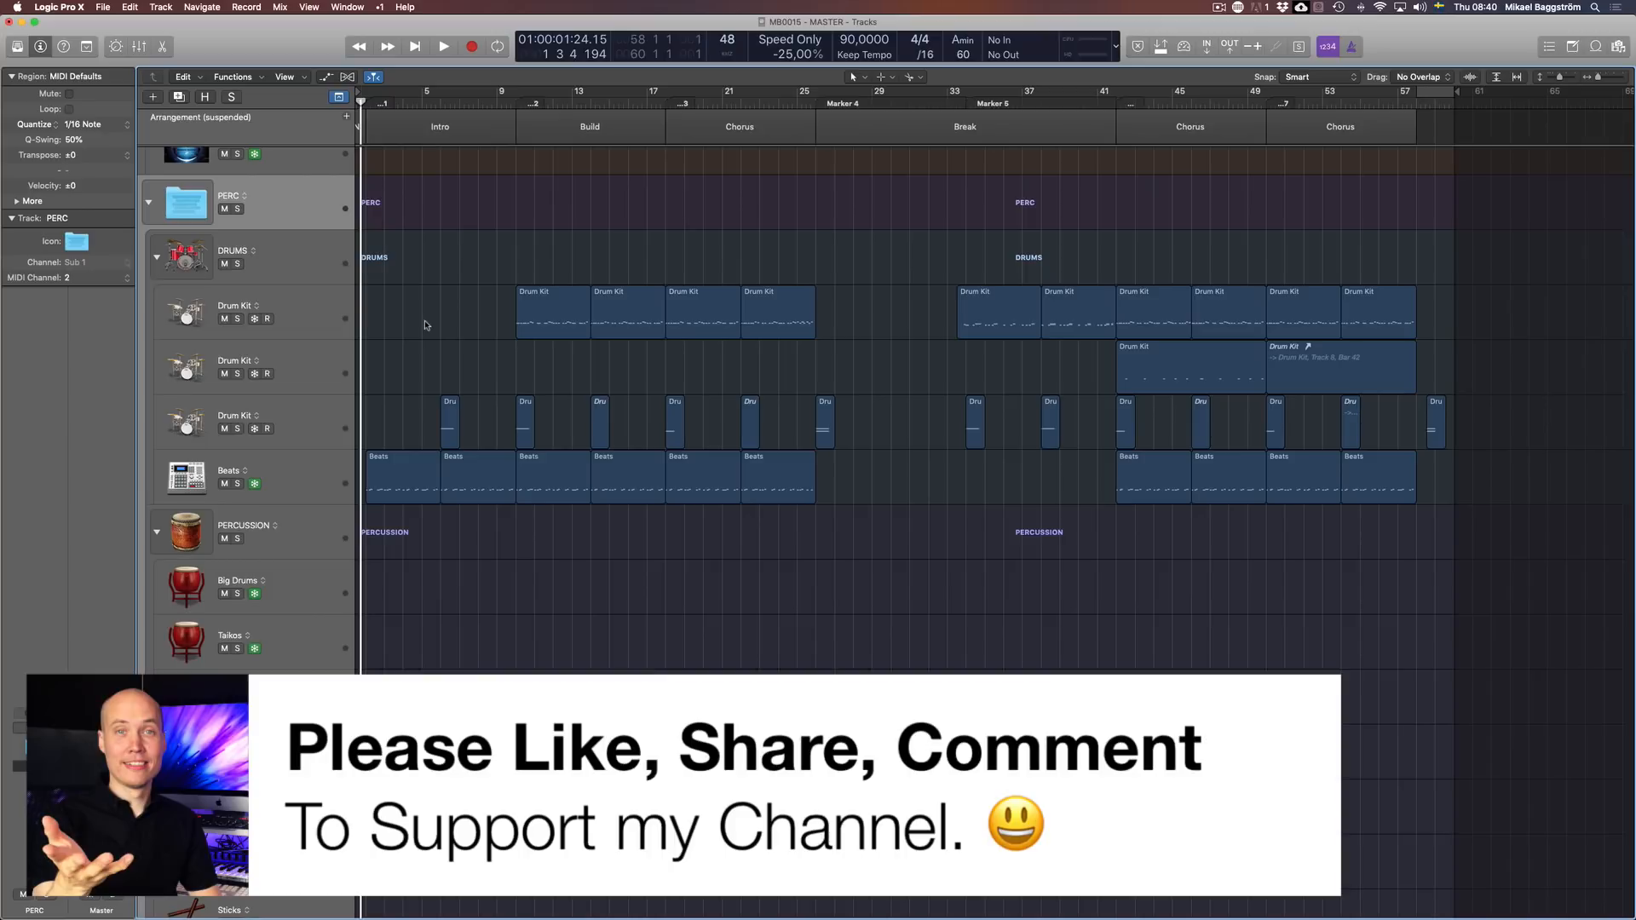
left_click(149, 204)
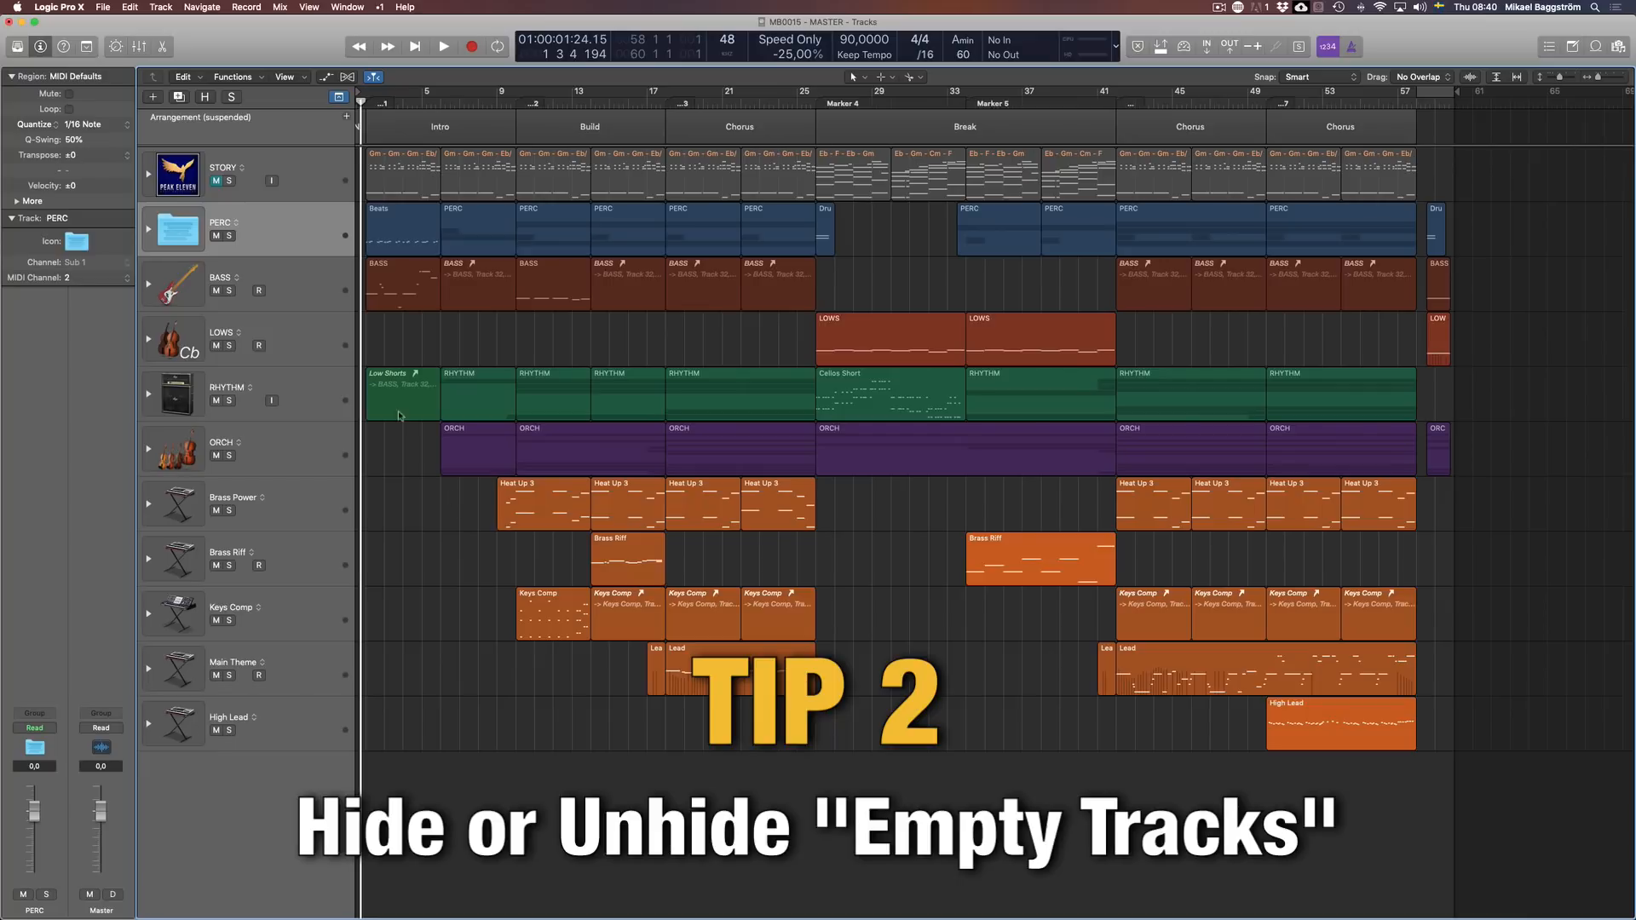
Step: Peek into the RHYTHM stack, close it and leave the ORCH stack expanded
left_click(149, 394)
left_click(149, 395)
left_click(148, 448)
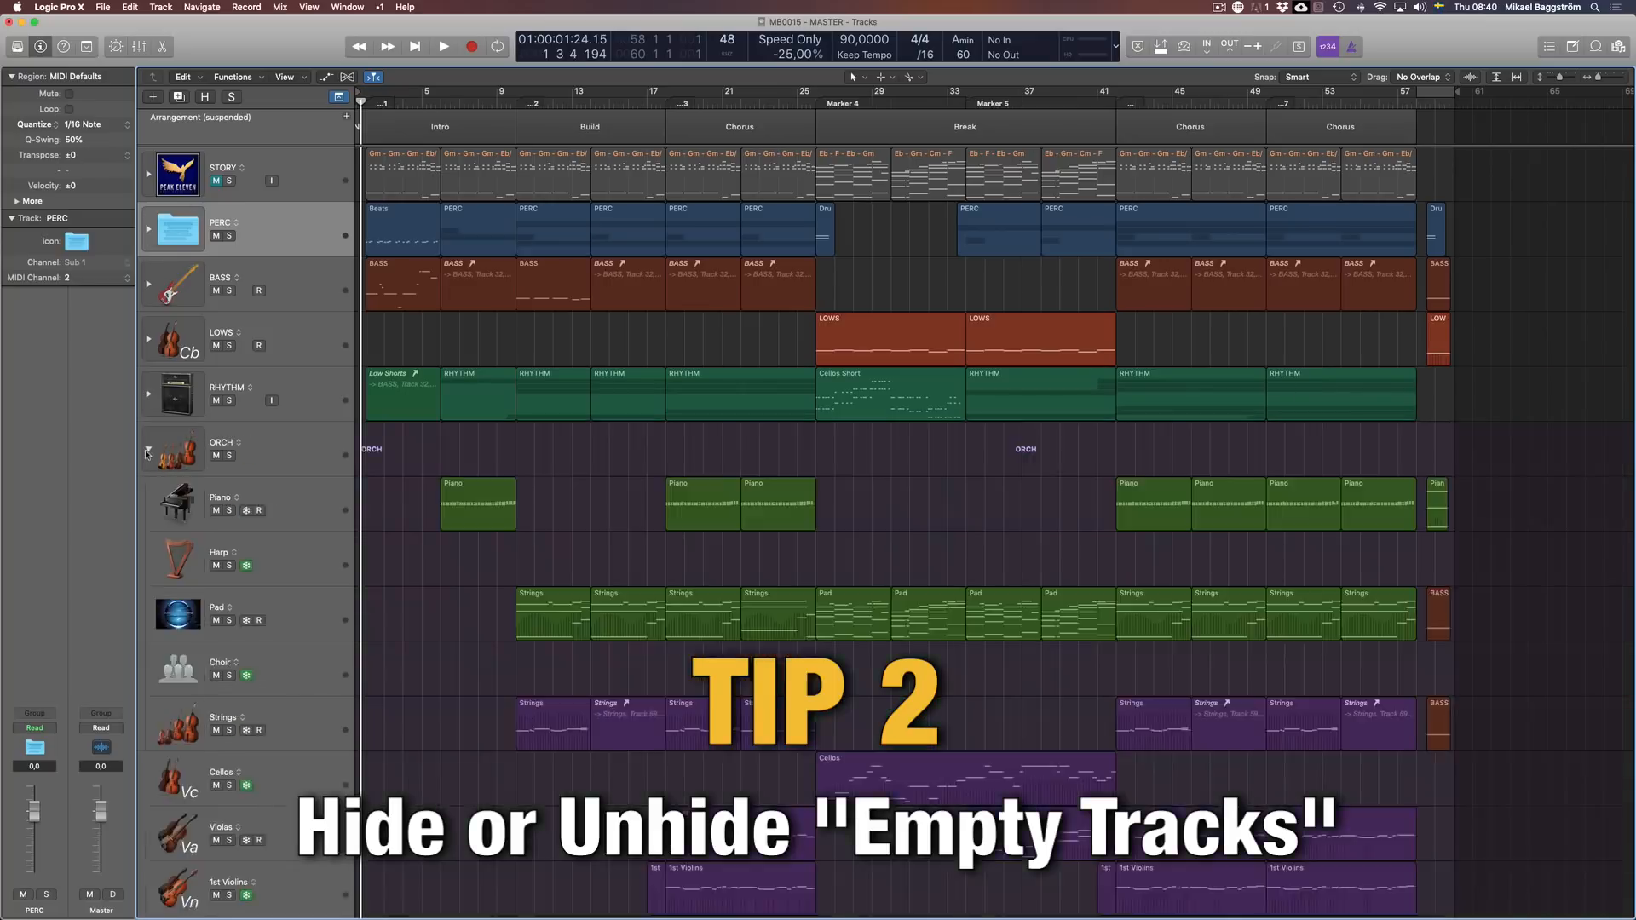
Step: Look through the ORCH stack's instrument tracks for tracks without any regions
scroll(283, 453, "down", 2)
scroll(283, 426, "down", 2)
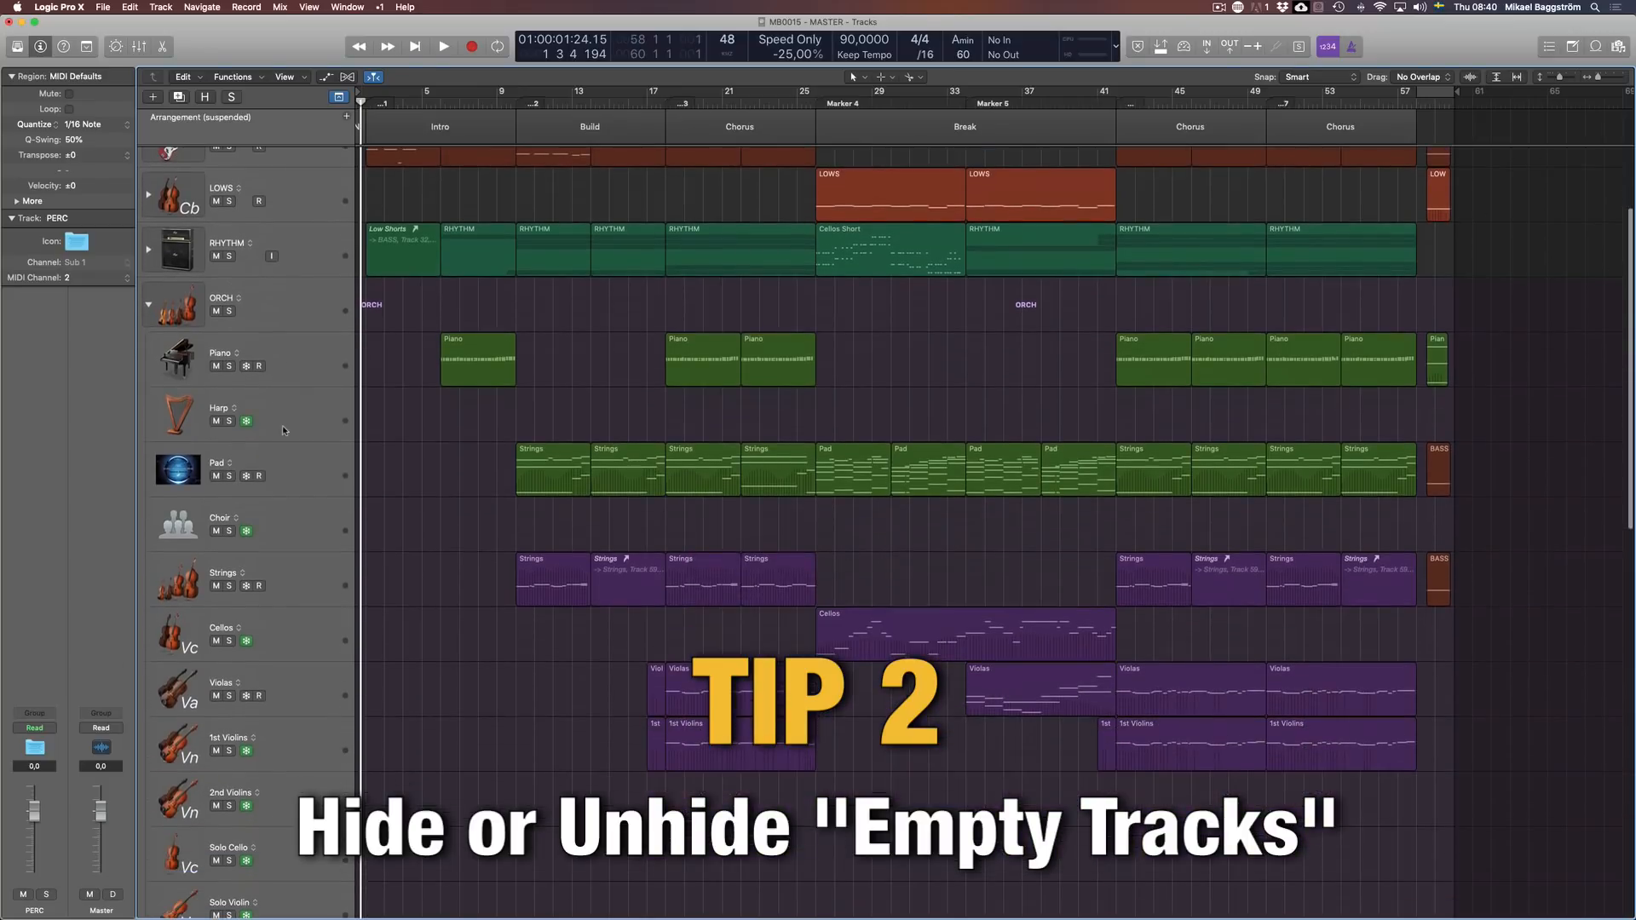
scroll(294, 334, "down", 2)
scroll(285, 290, "down", 3)
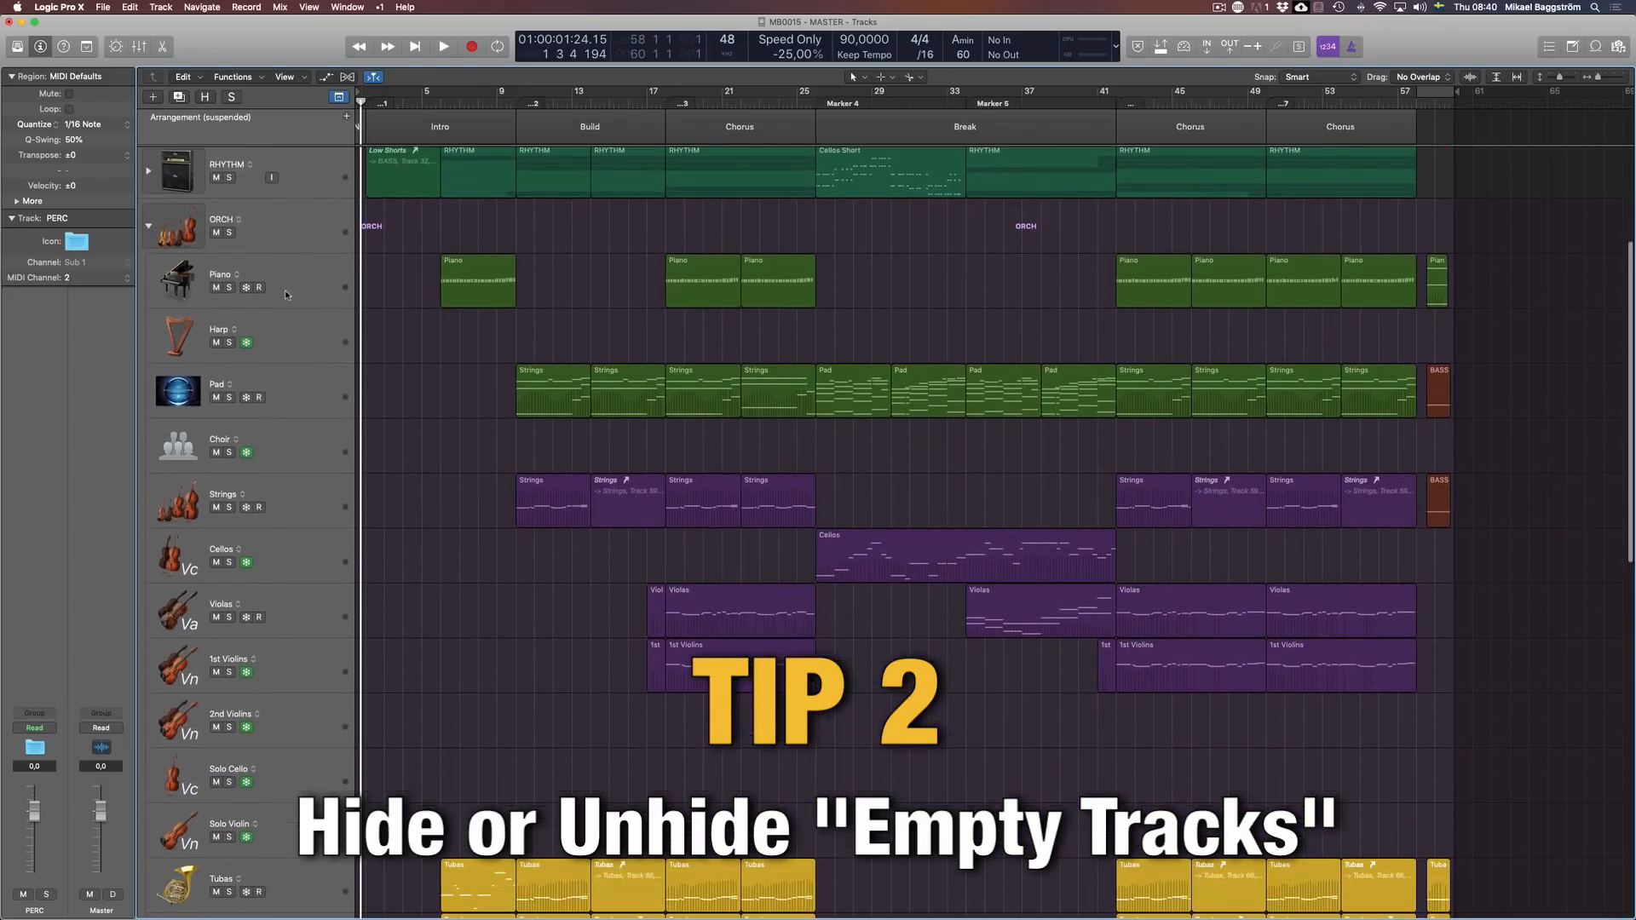
scroll(298, 501, "down", 1)
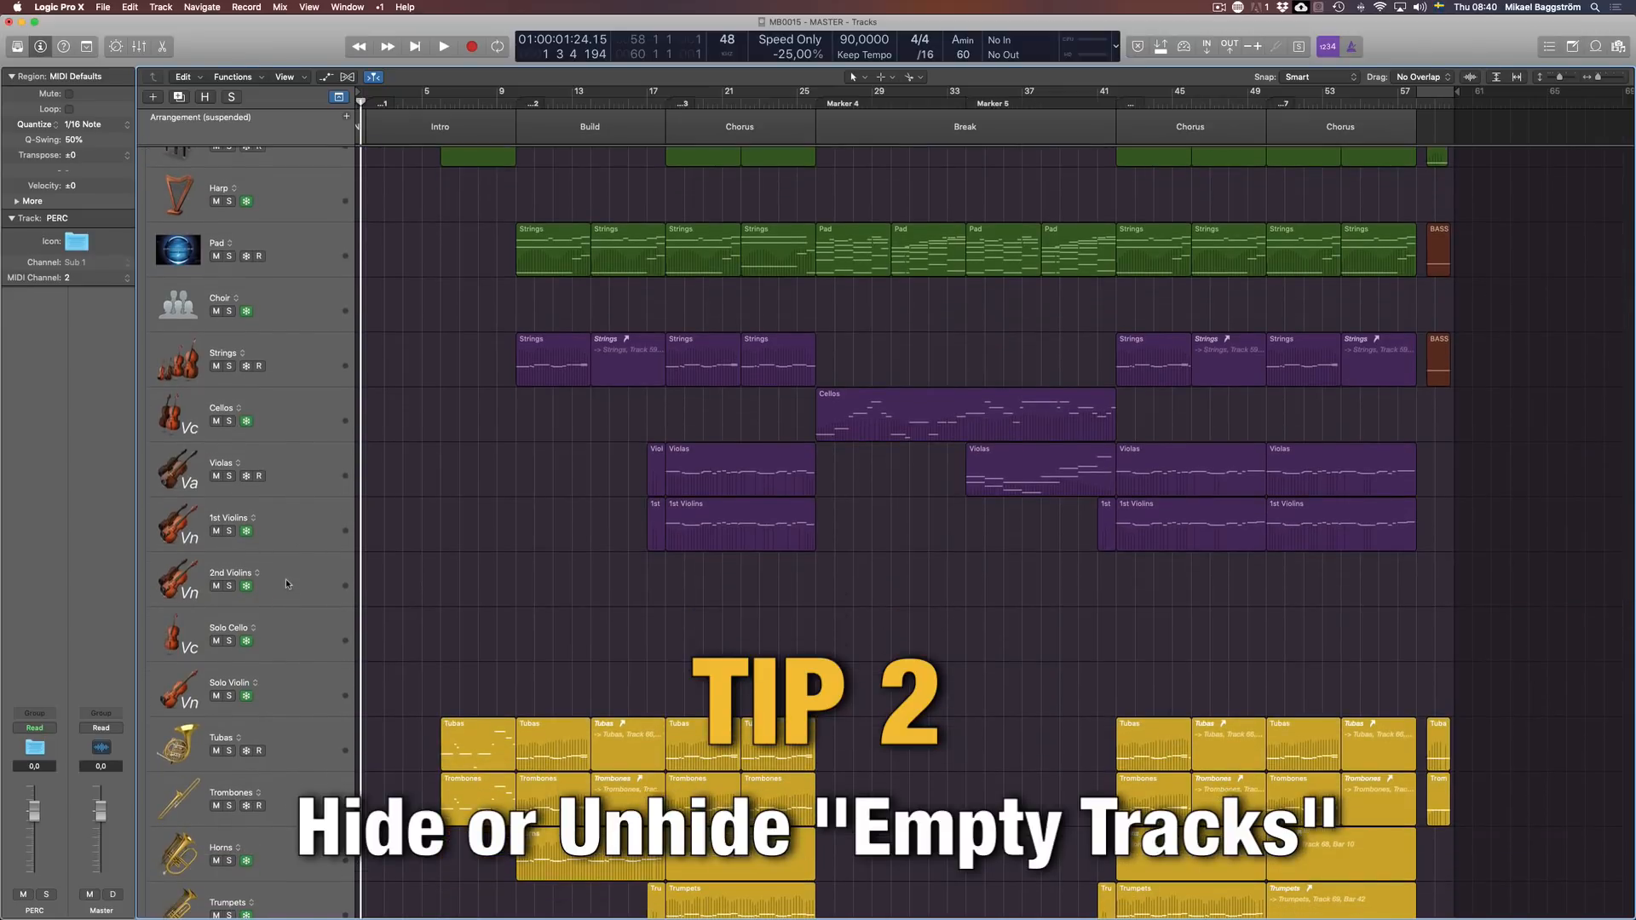
scroll(297, 625, "down", 1)
scroll(299, 588, "down", 10)
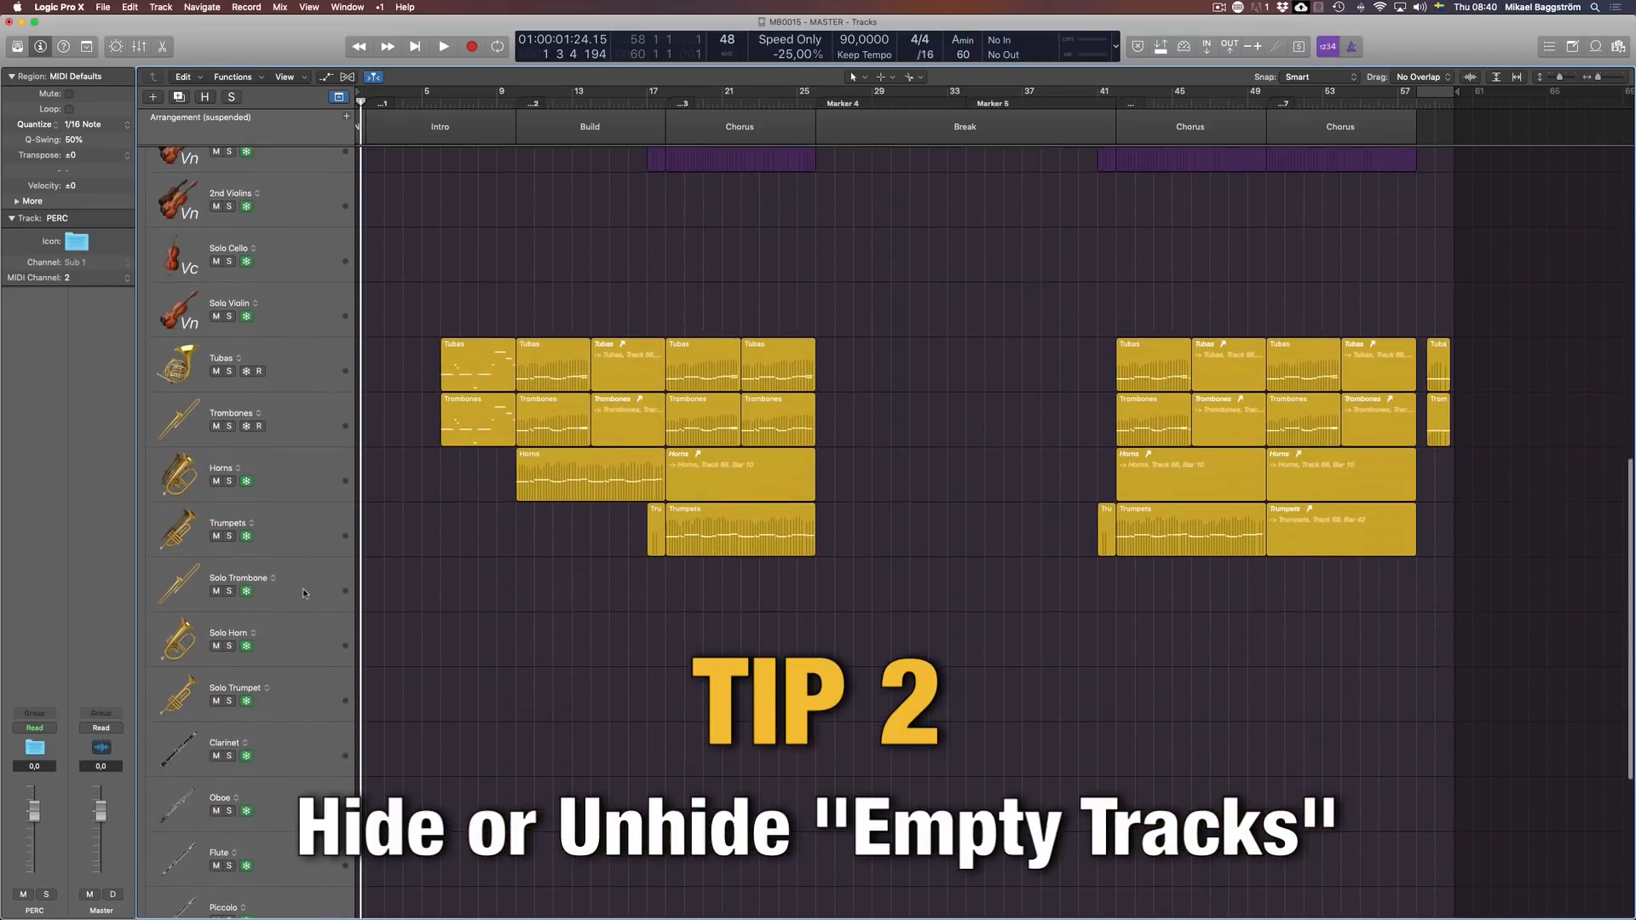
scroll(329, 546, "up", 4)
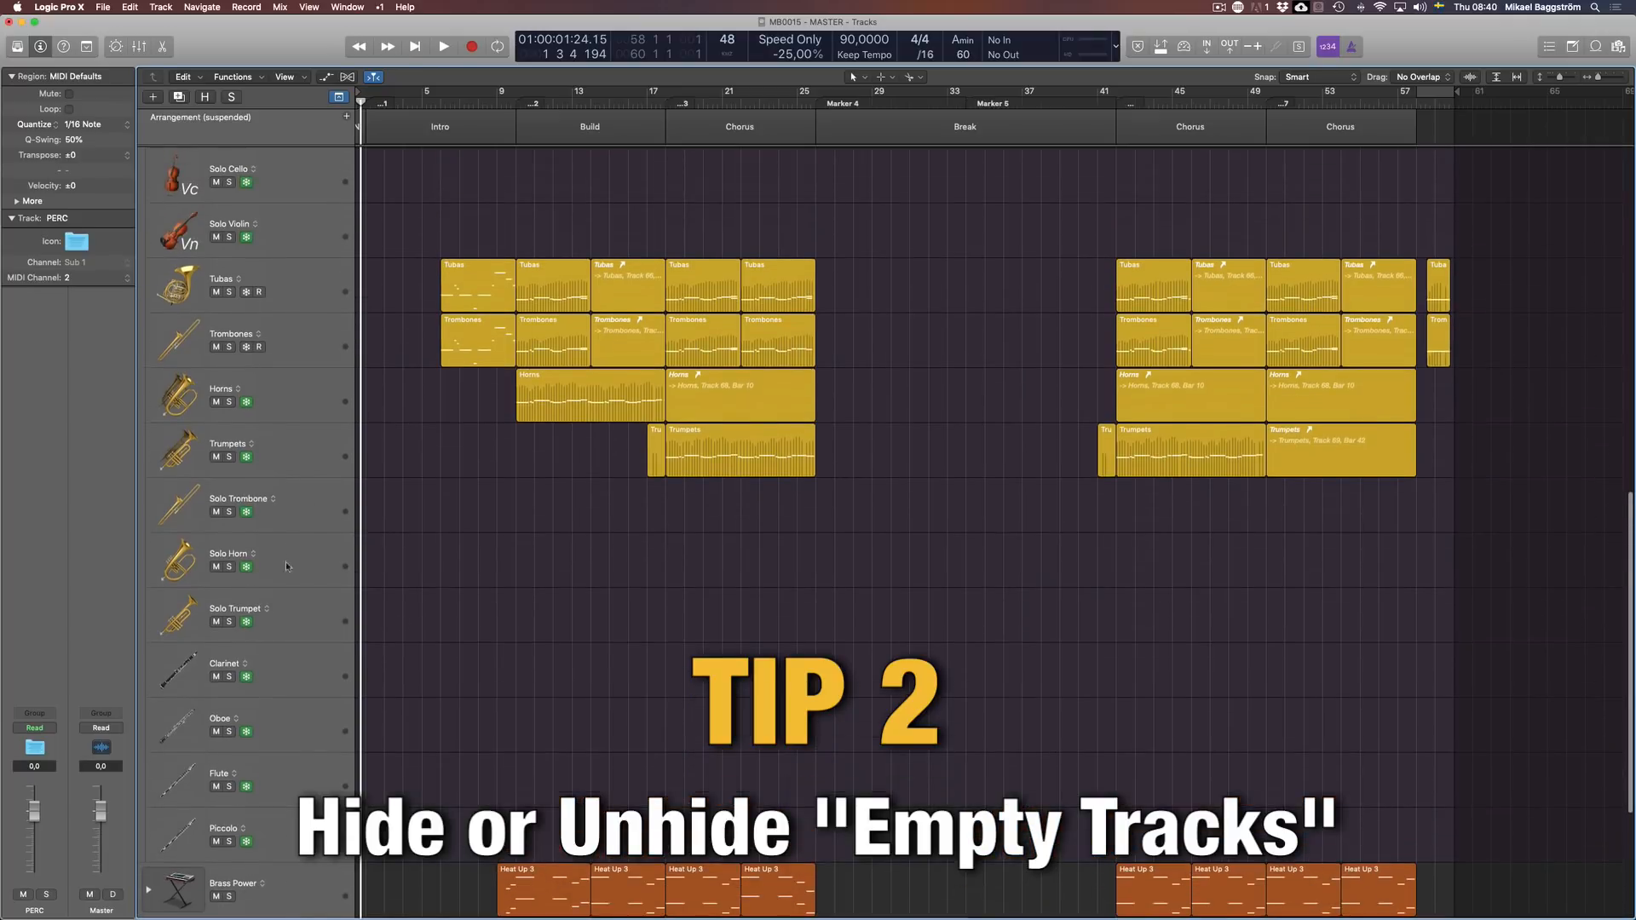
scroll(297, 649, "up", 4)
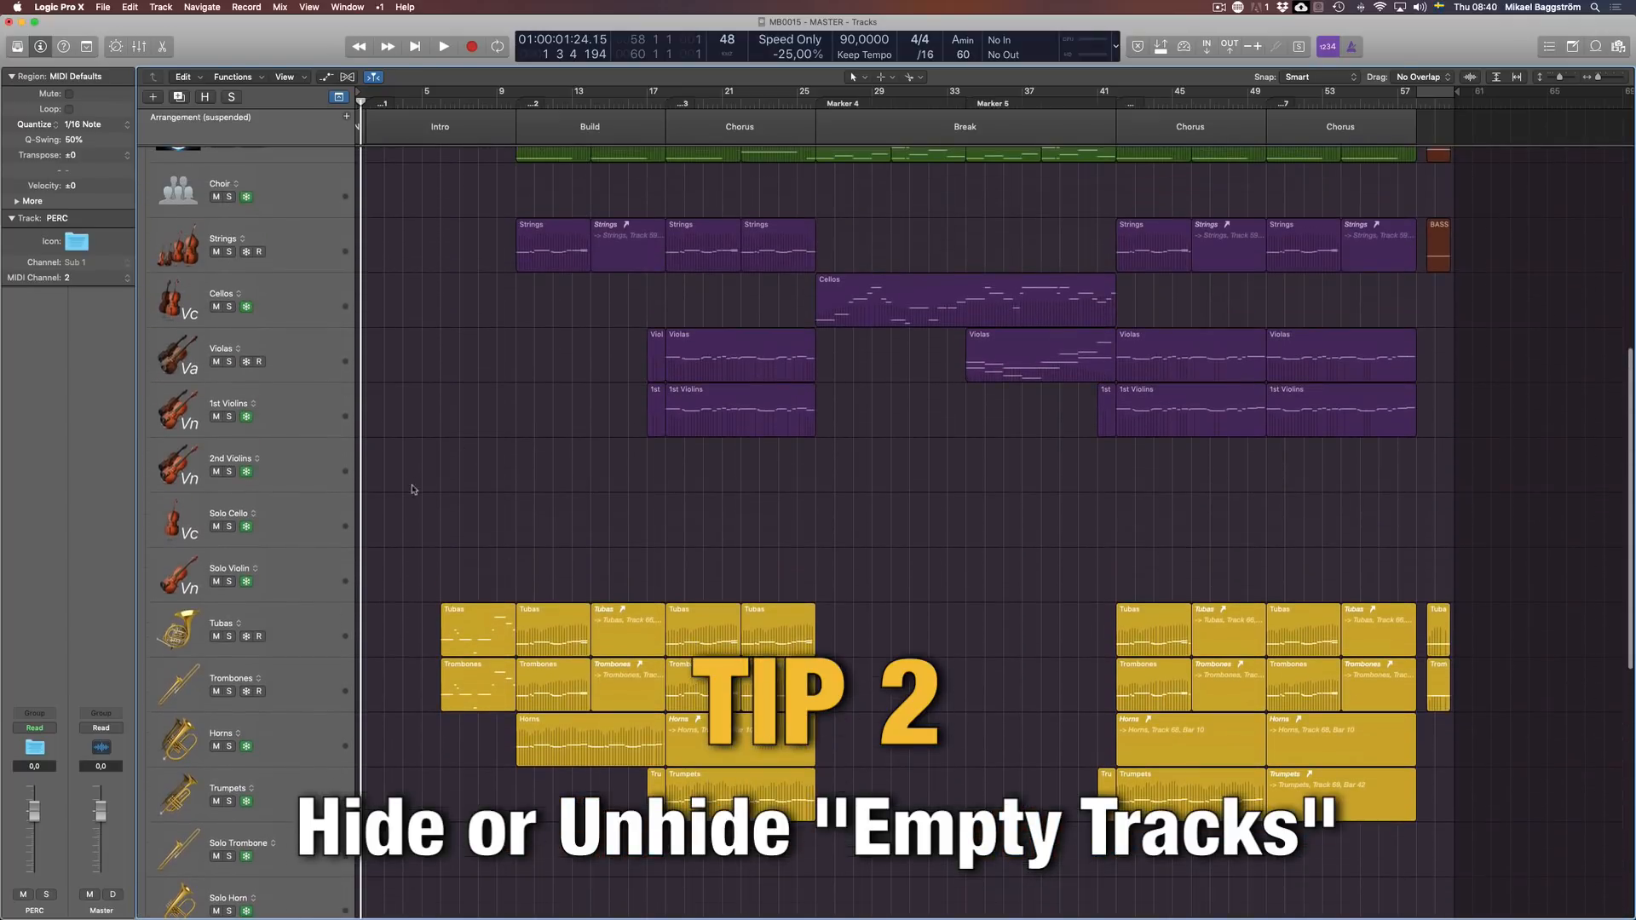
Step: Select the empty 2nd Violins, Solo Cello and Solo Violin tracks in turn and compare them with the surrounding tracks
left_click(328, 474)
left_click(319, 516)
left_click(325, 577)
scroll(813, 550, "up", 8)
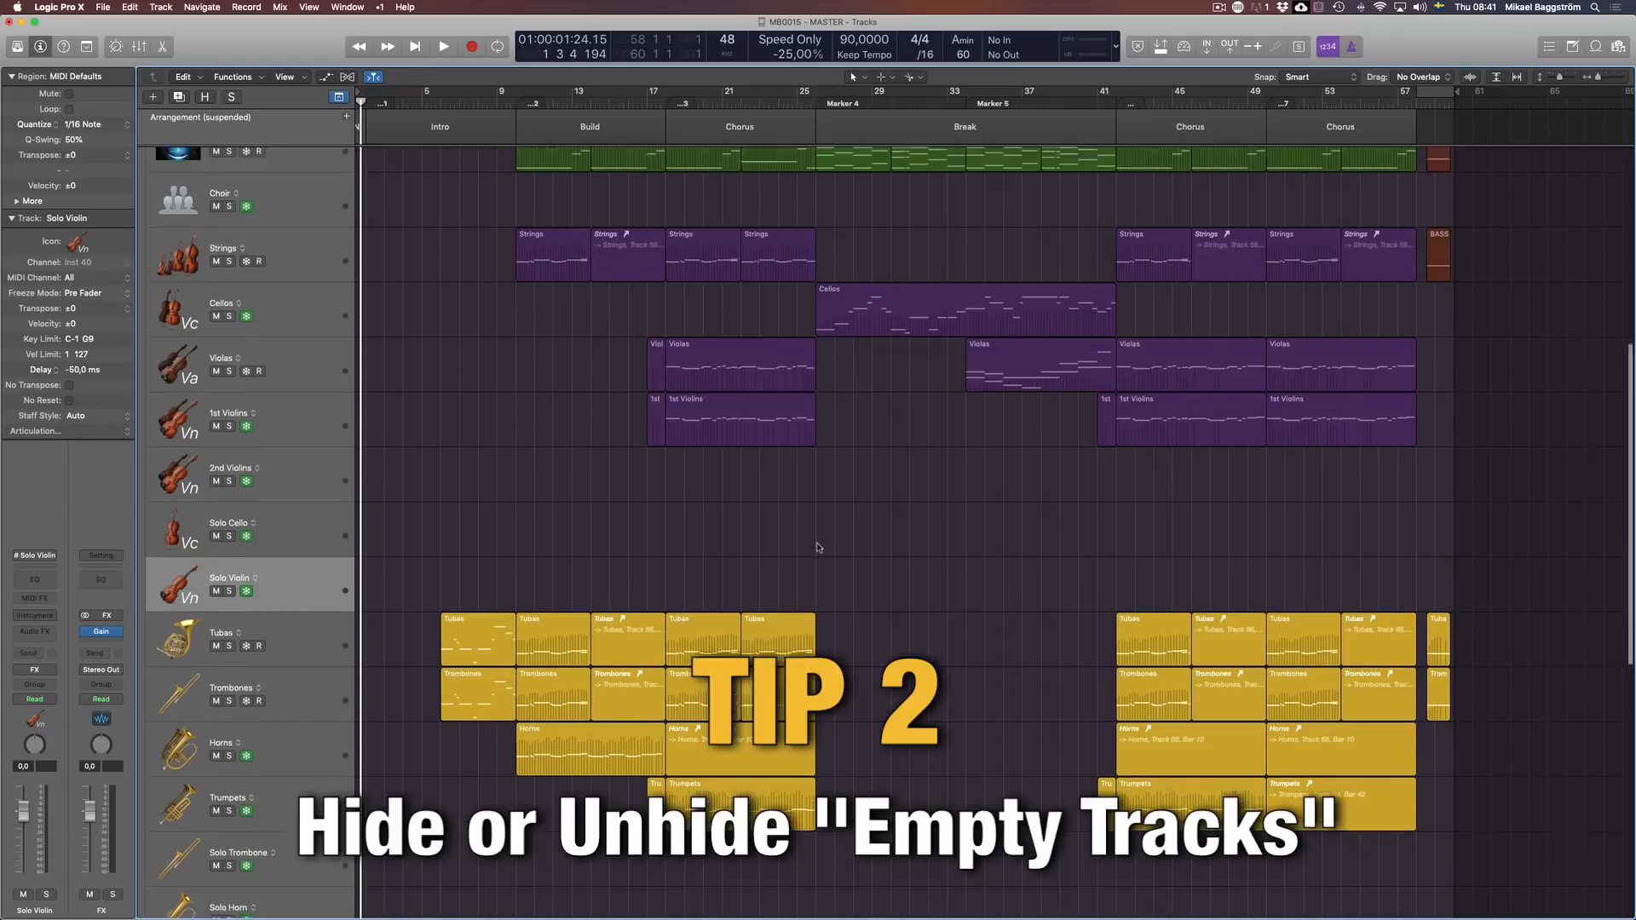
scroll(892, 480, "down", 6)
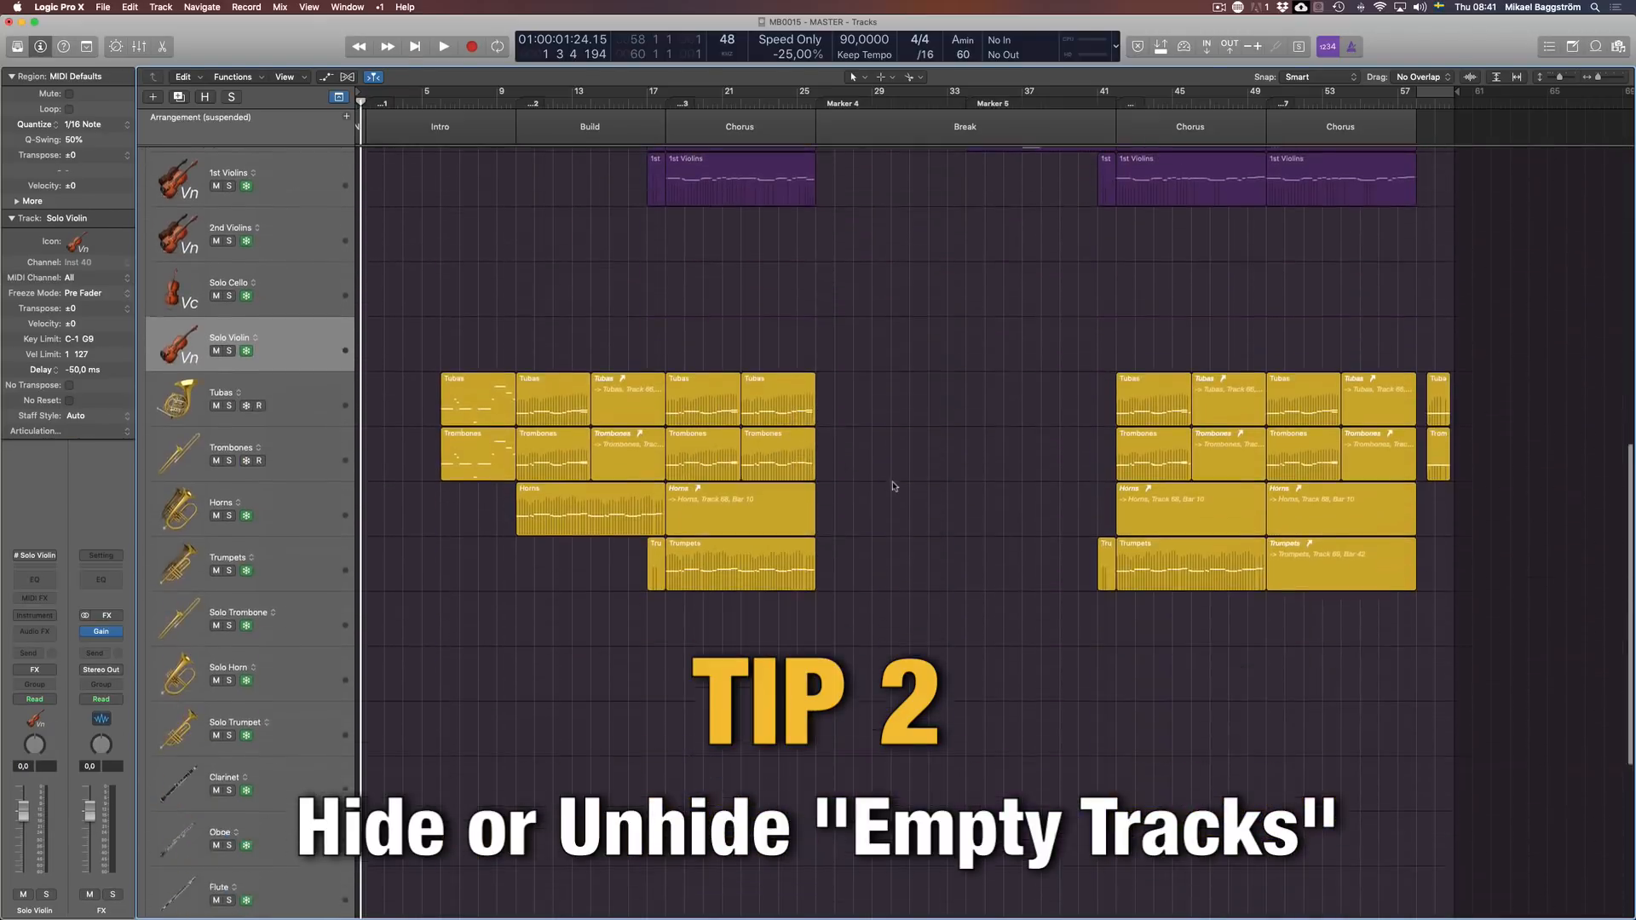
scroll(890, 484, "up", 6)
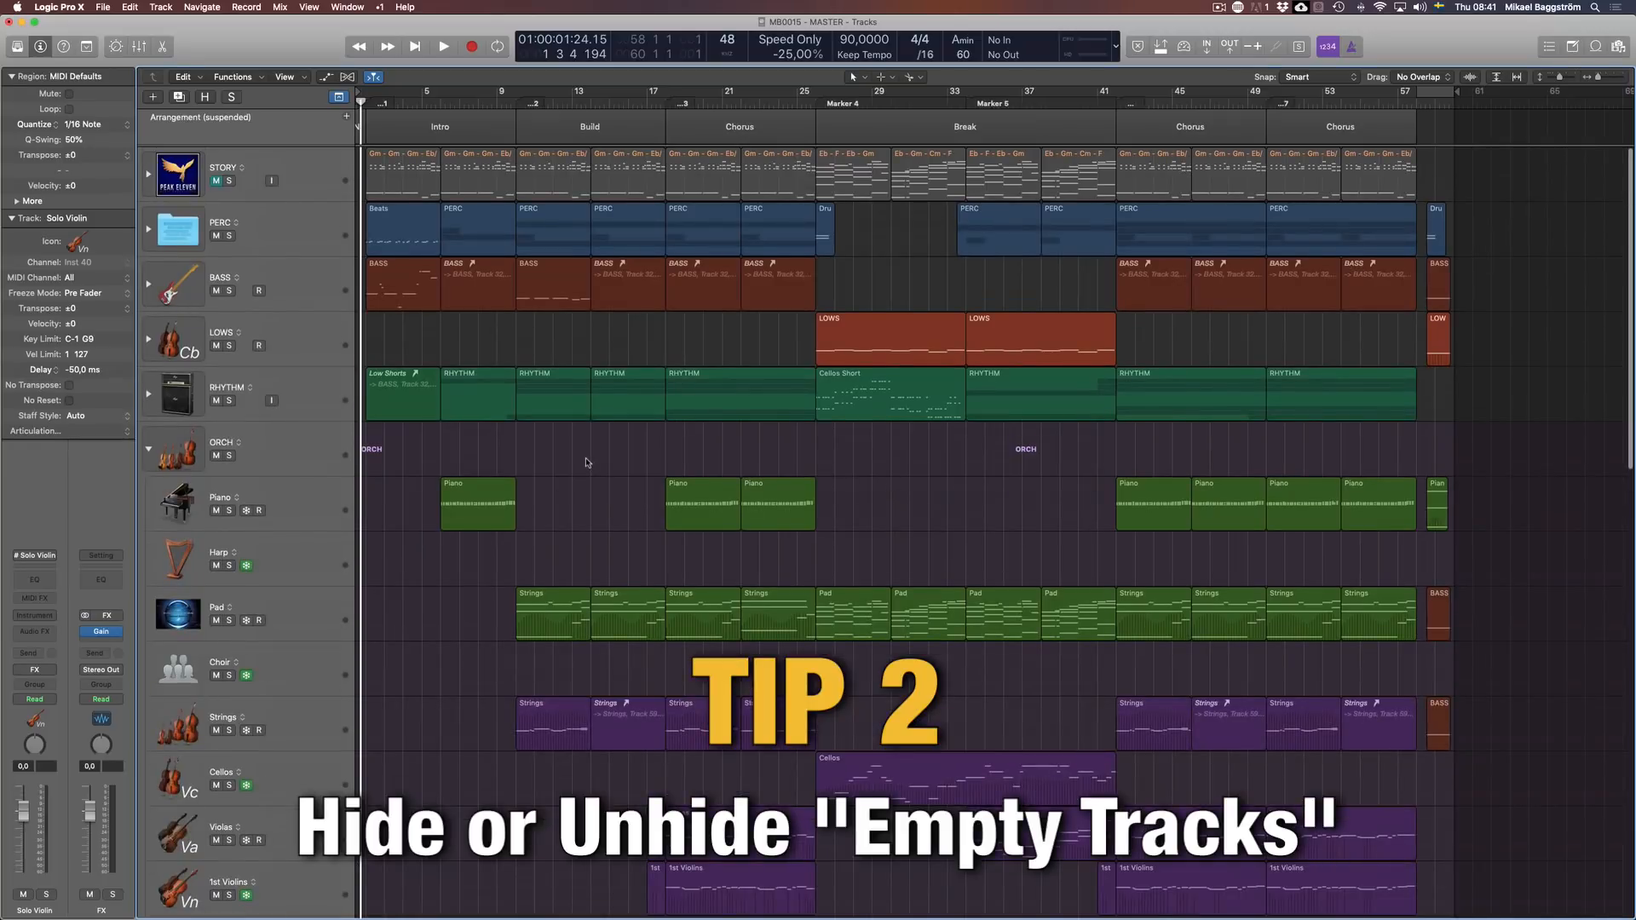
scroll(426, 632, "down", 6)
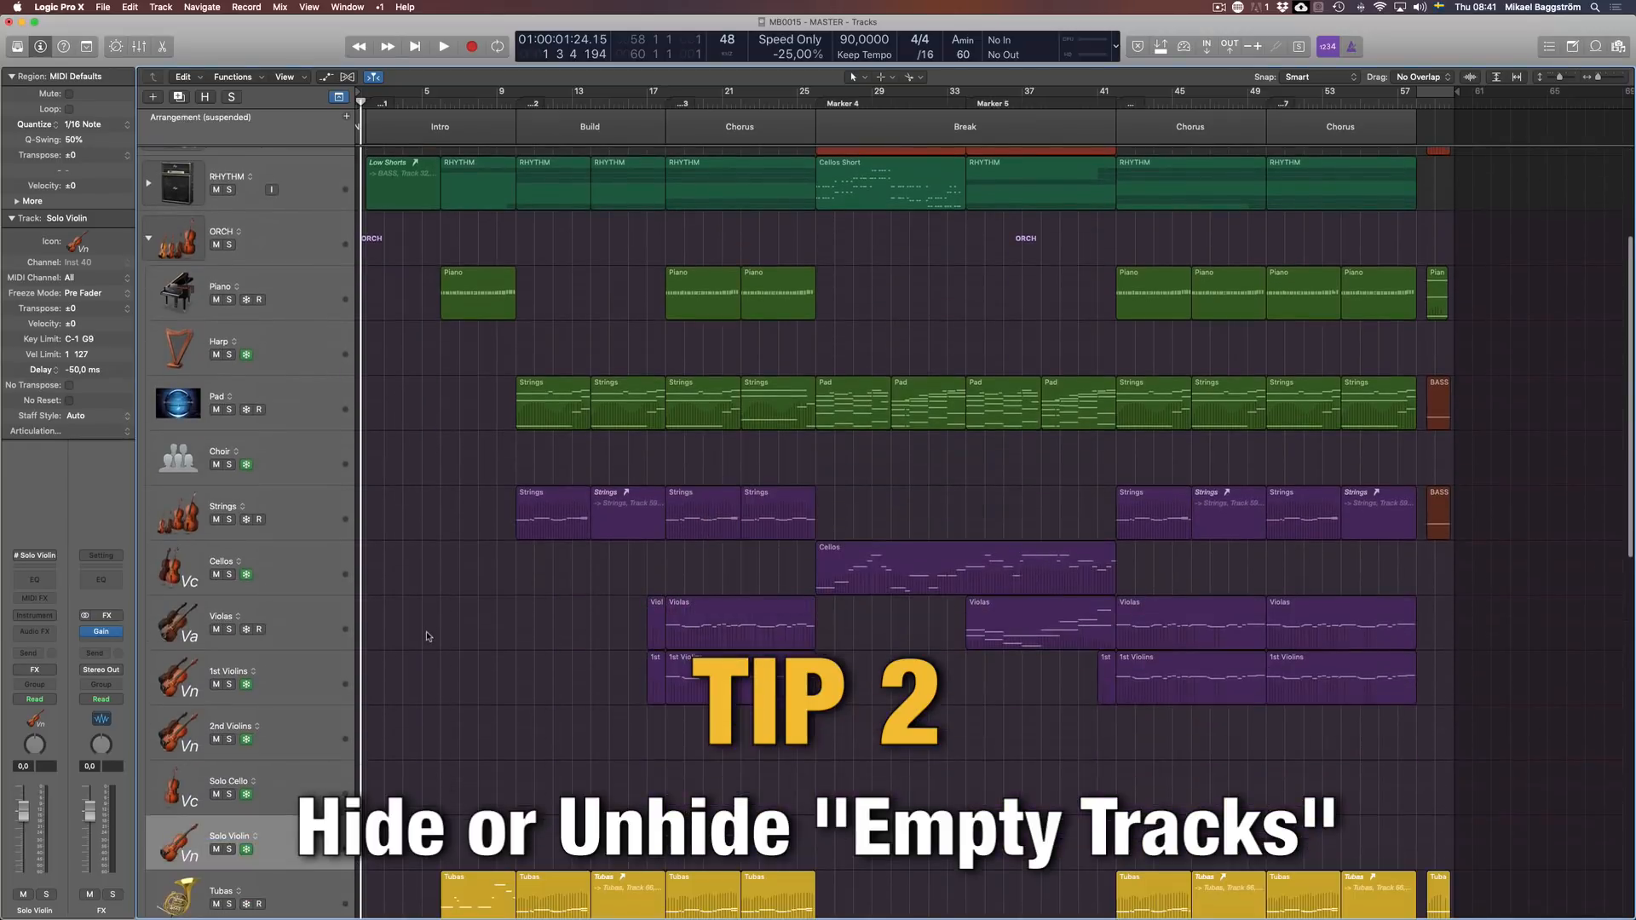
scroll(426, 633, "down", 1)
scroll(512, 647, "up", 8)
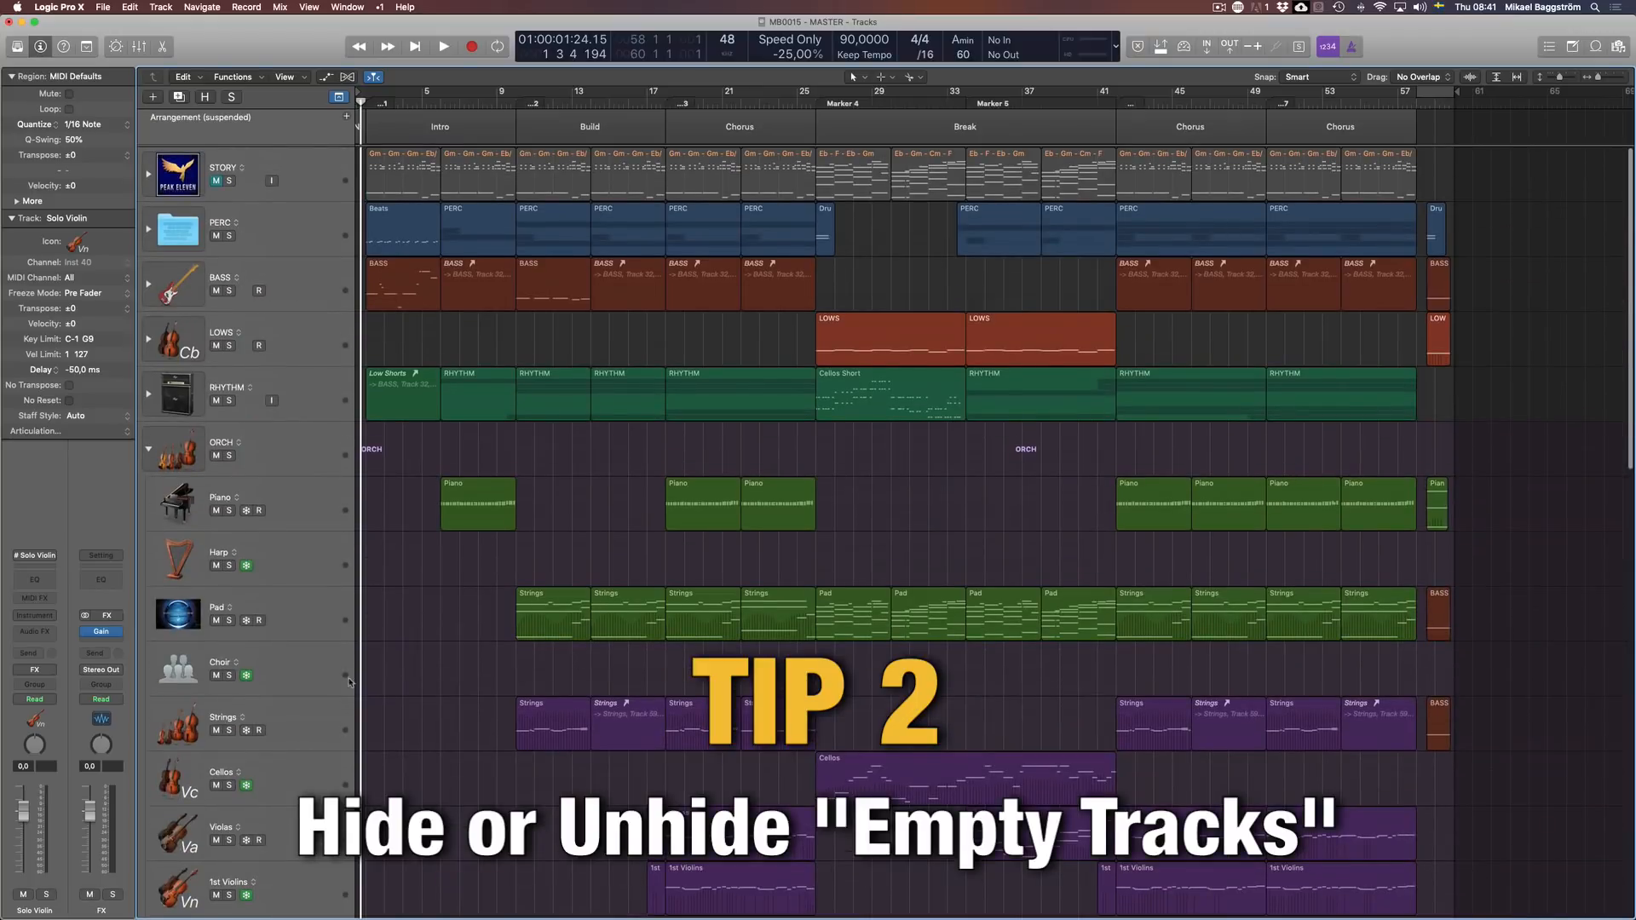
scroll(349, 682, "down", 5)
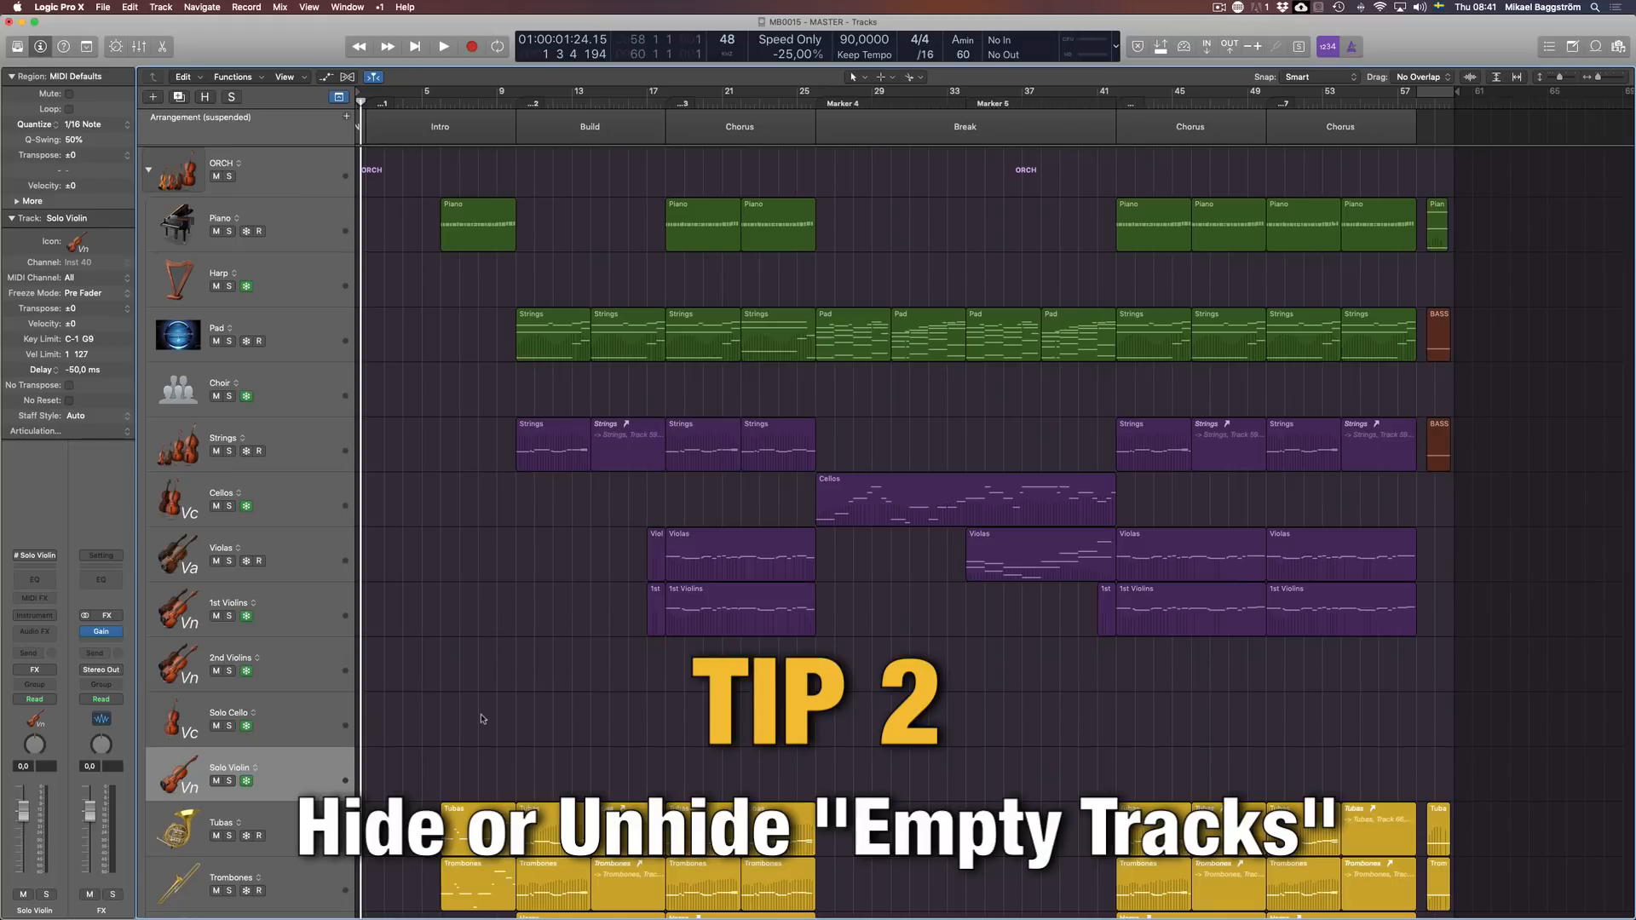
Step: Hide the tracks marked as hidden and look over the shortened track list
key("h")
scroll(478, 679, "up", 3)
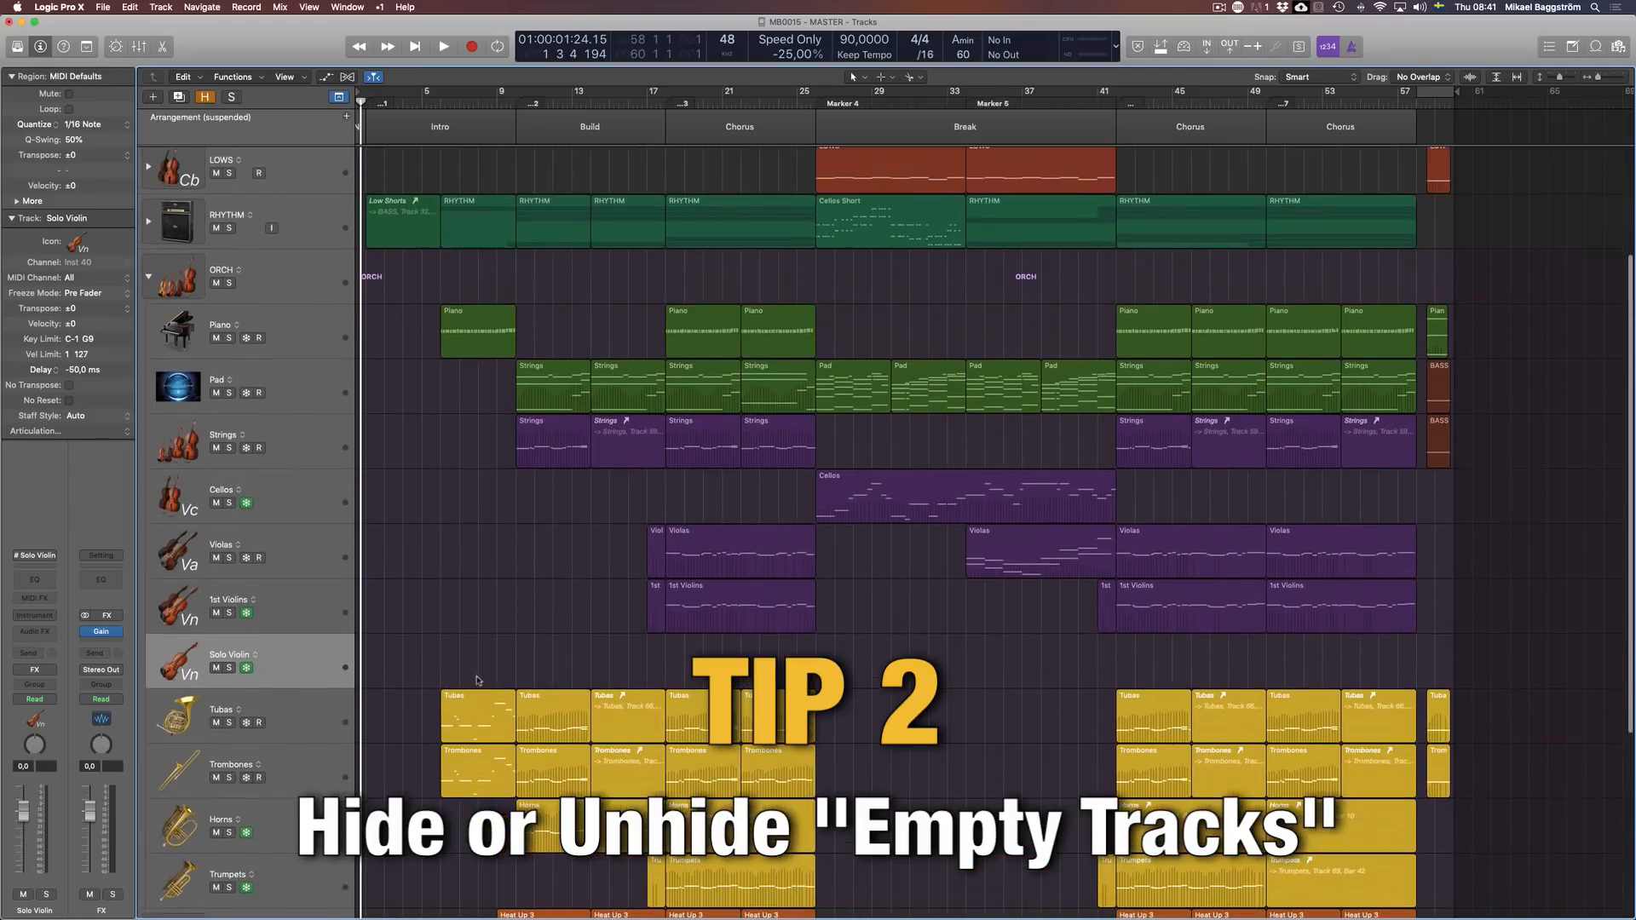
scroll(363, 629, "up", 4)
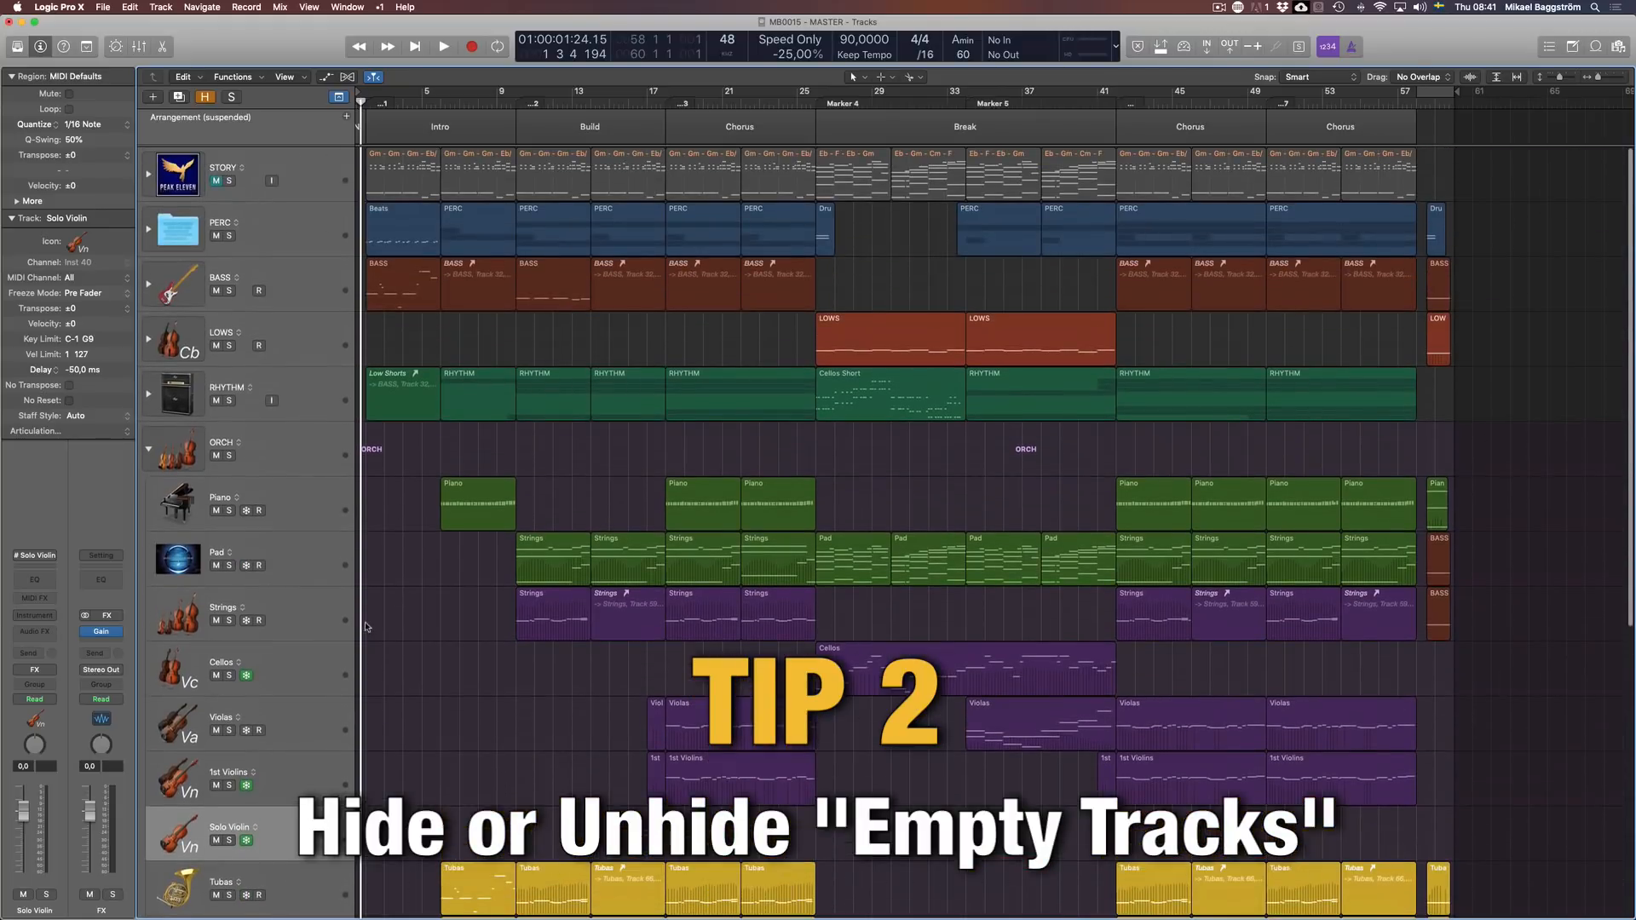
scroll(368, 639, "down", 10)
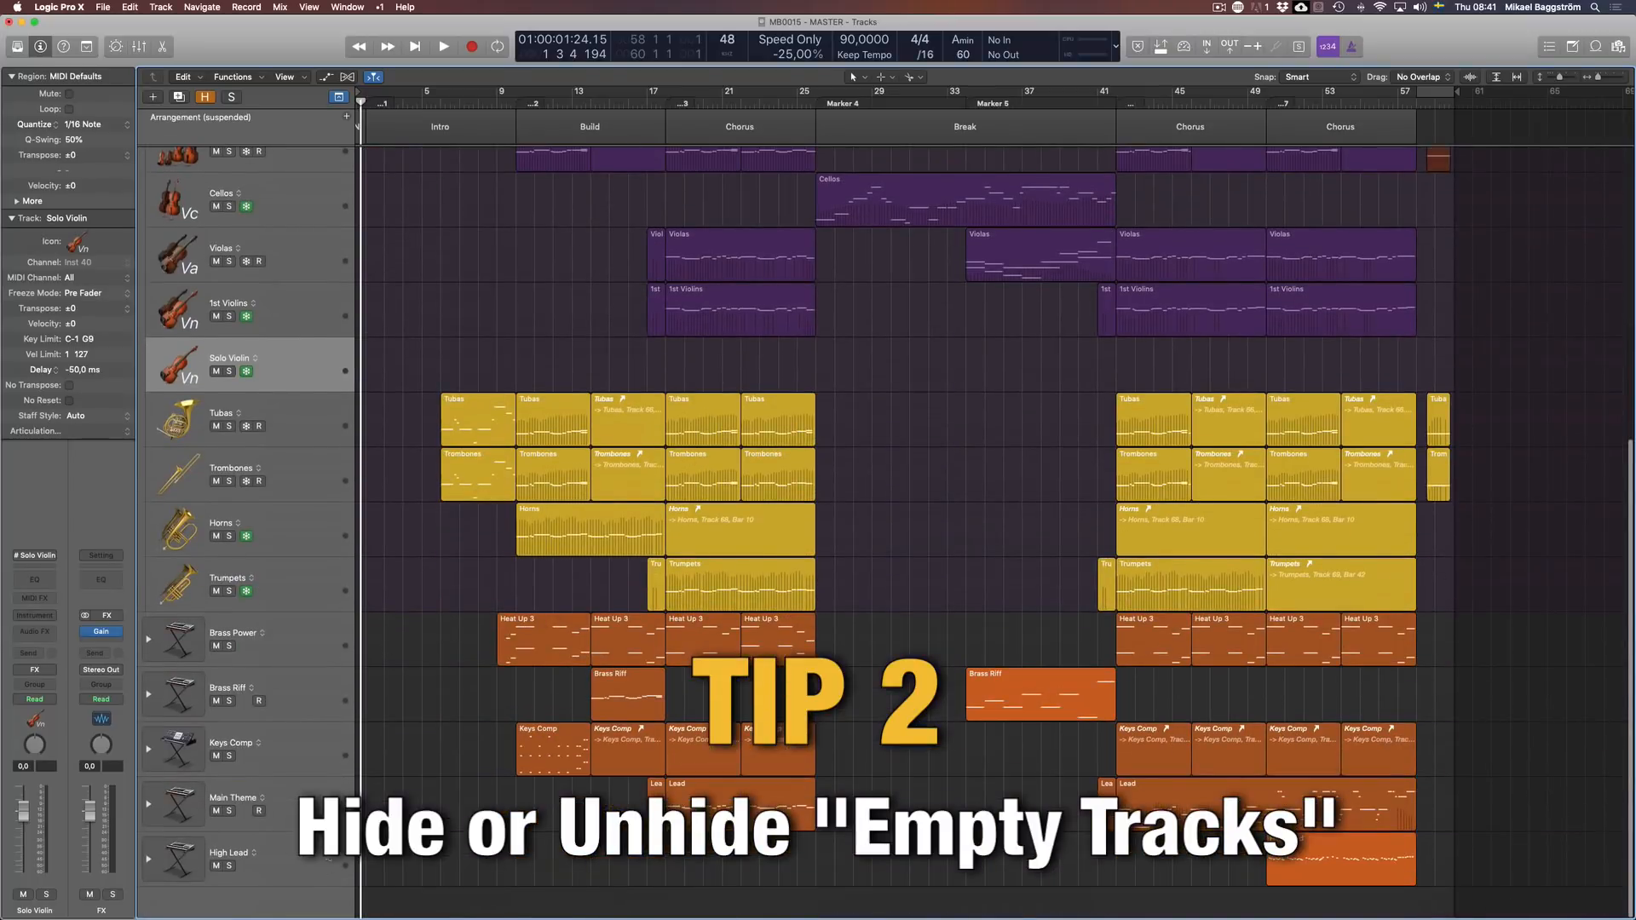
scroll(388, 643, "up", 4)
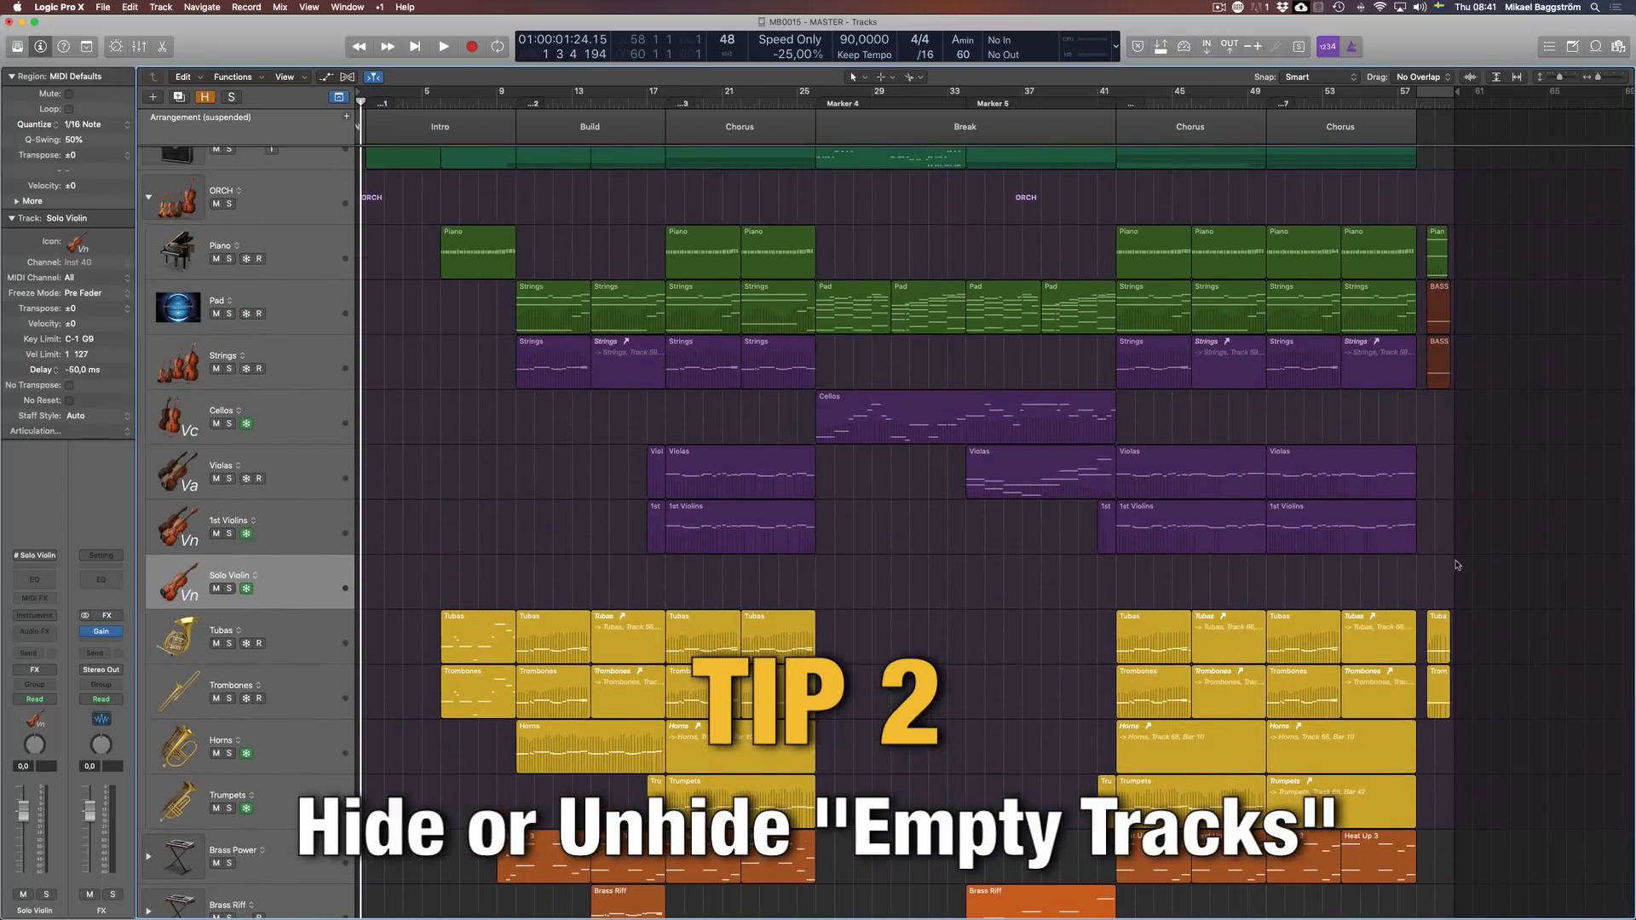
Step: Select the 1st Violins track so the empty Solo Violin track is hidden too, and review the remaining tracks
left_click(312, 535)
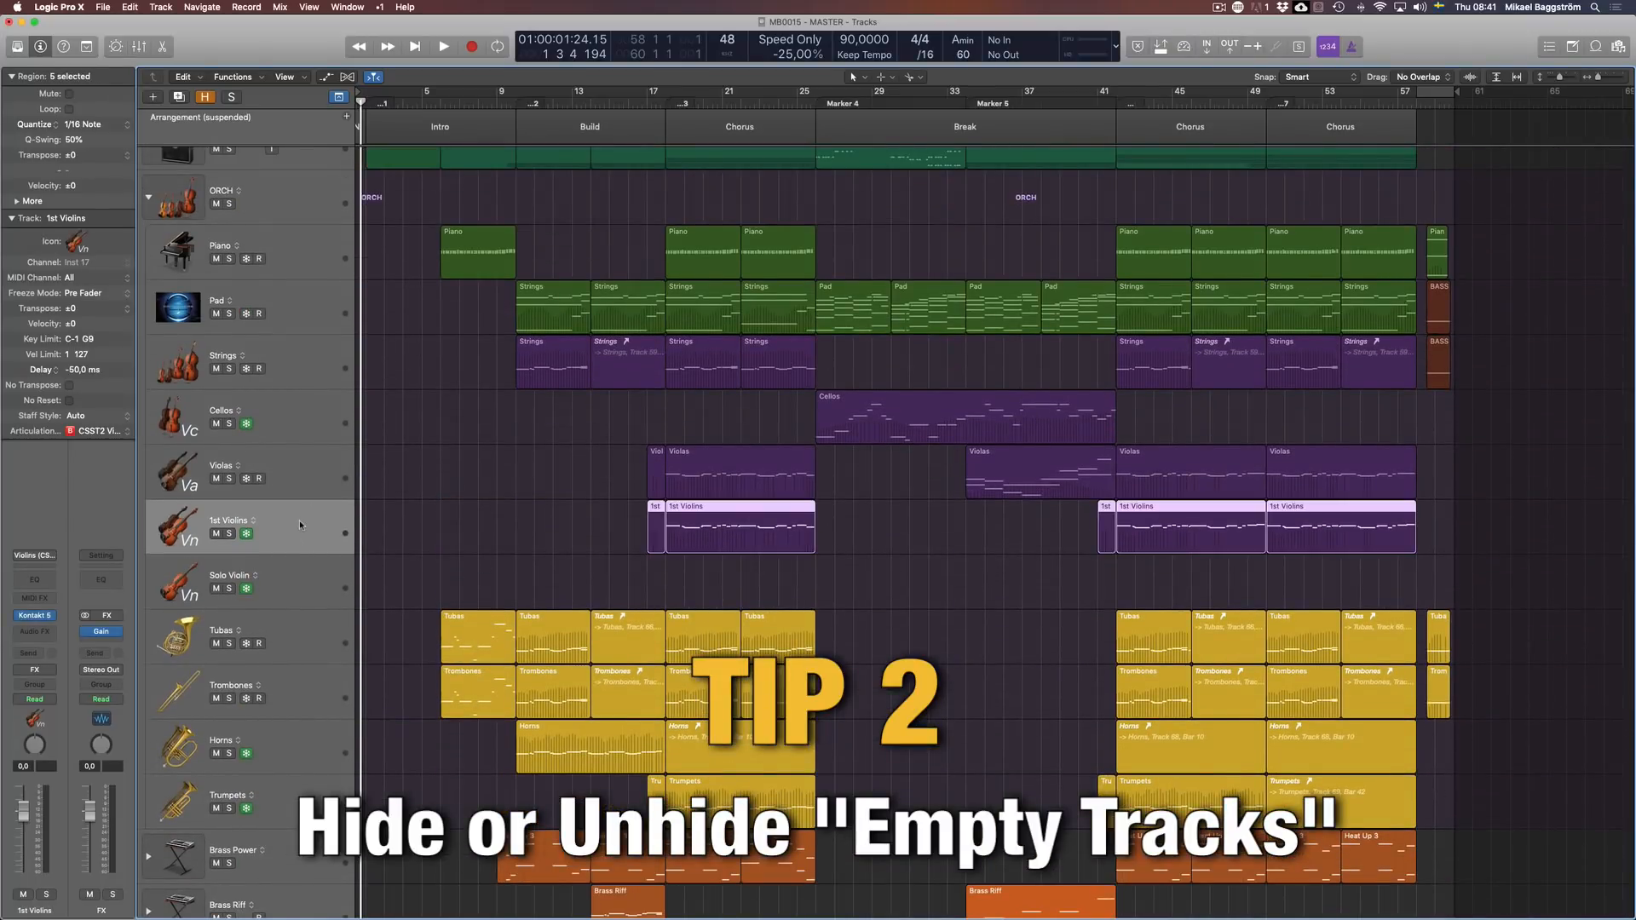
key("ctrl+h")
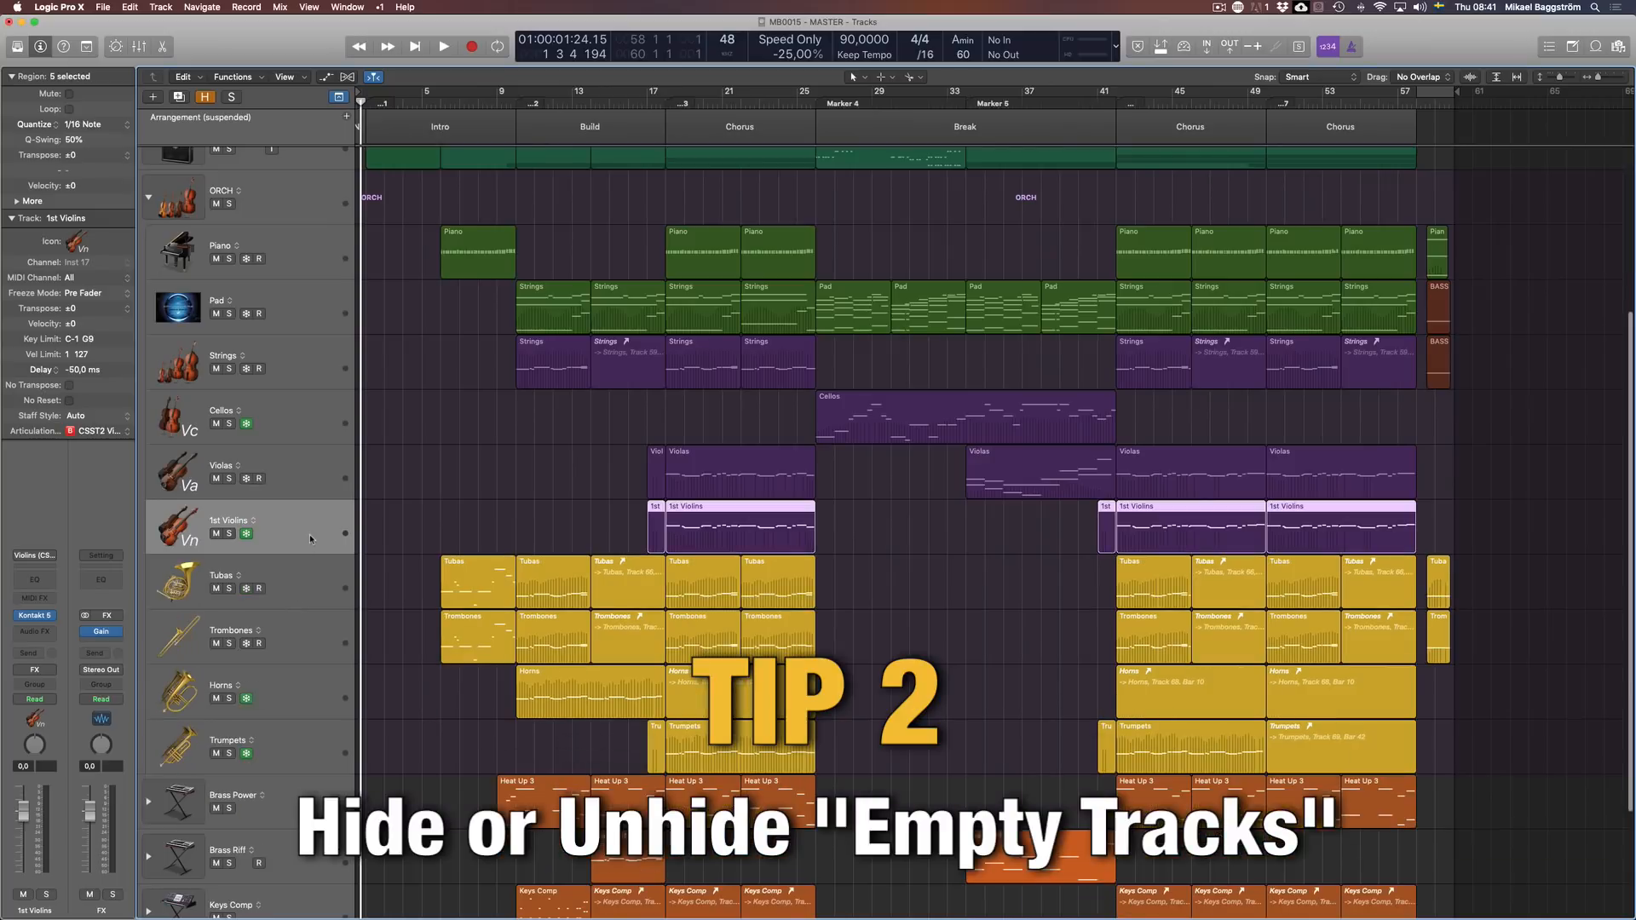
scroll(452, 471, "up", 6)
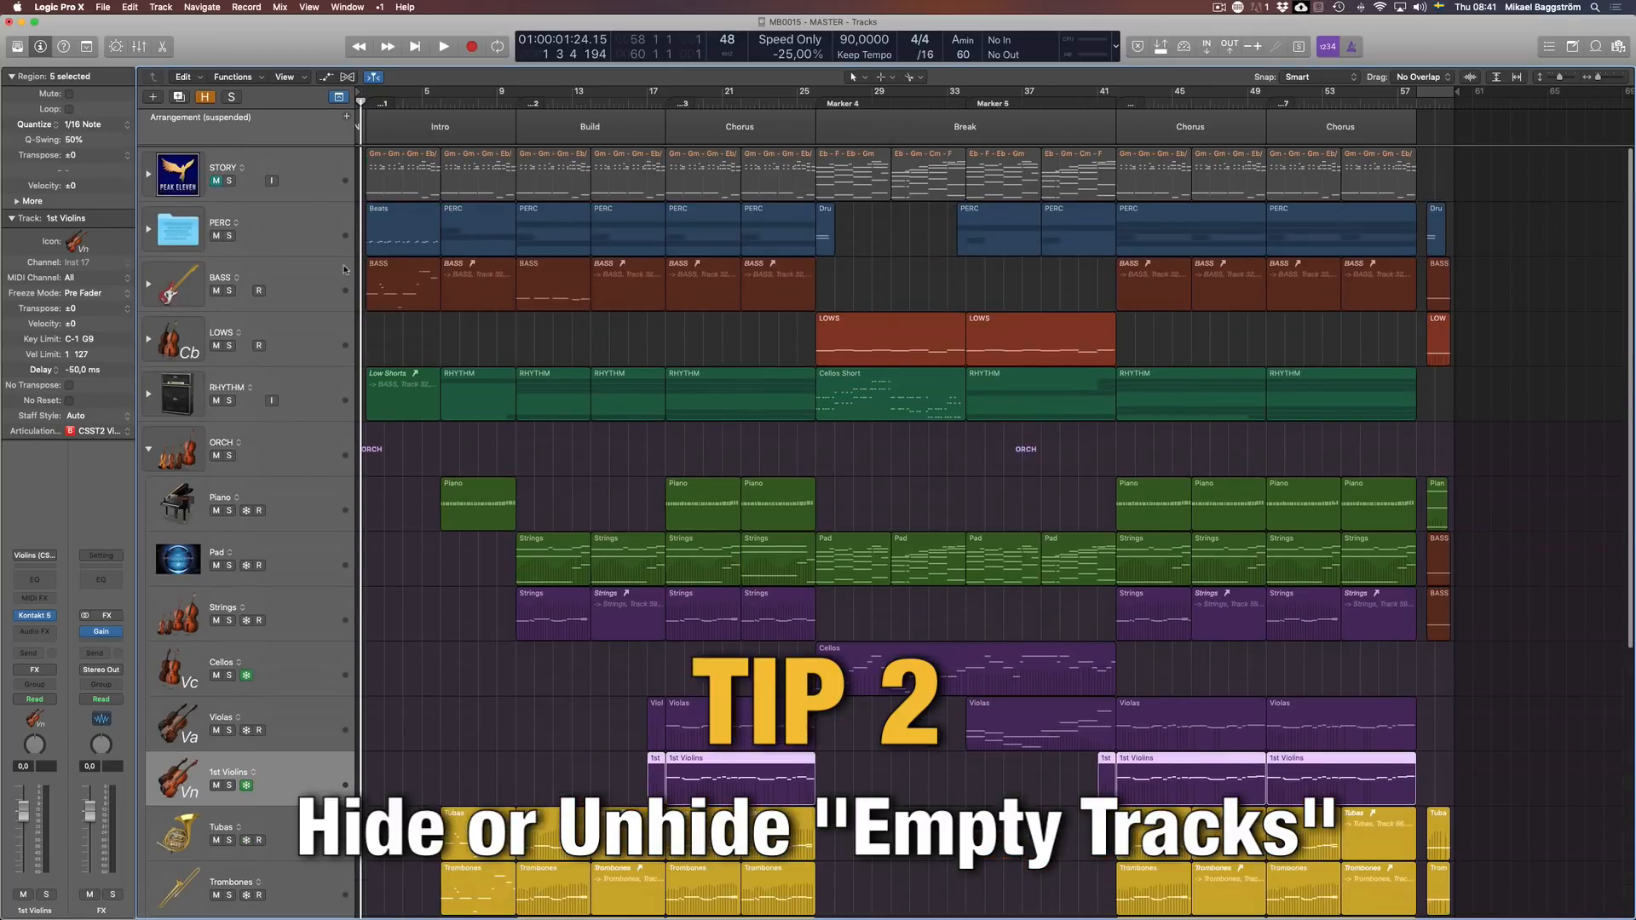
scroll(321, 477, "down", 8)
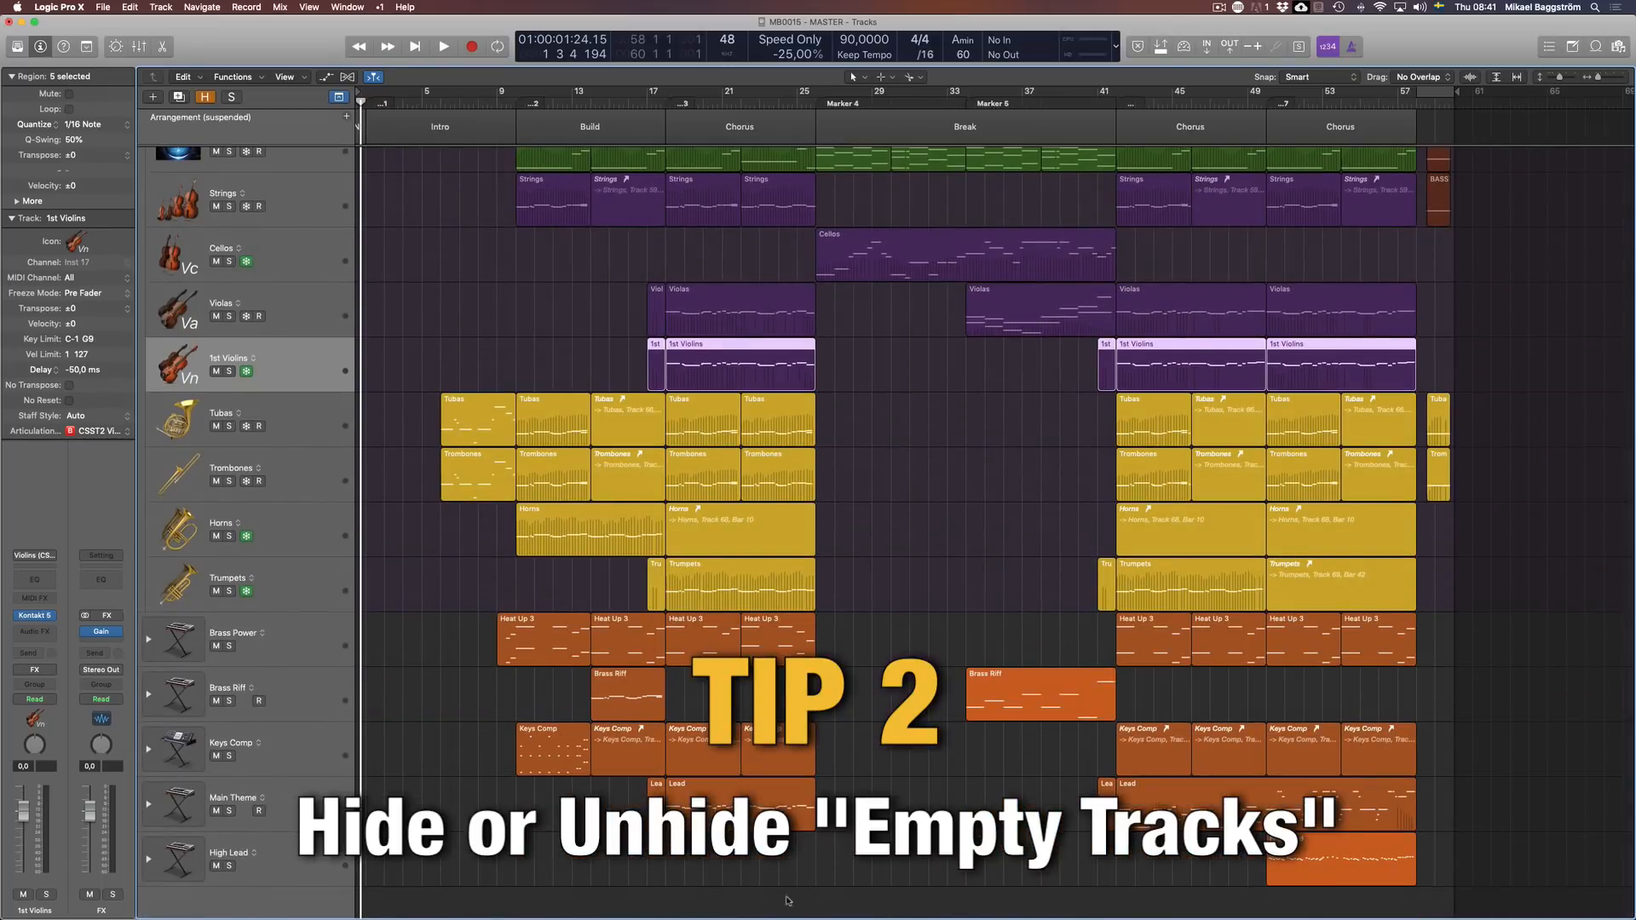
Step: Look over the whole shortened track list, from the STORY stack down to High Lead, with the empty tracks hidden
scroll(525, 674, "up", 8)
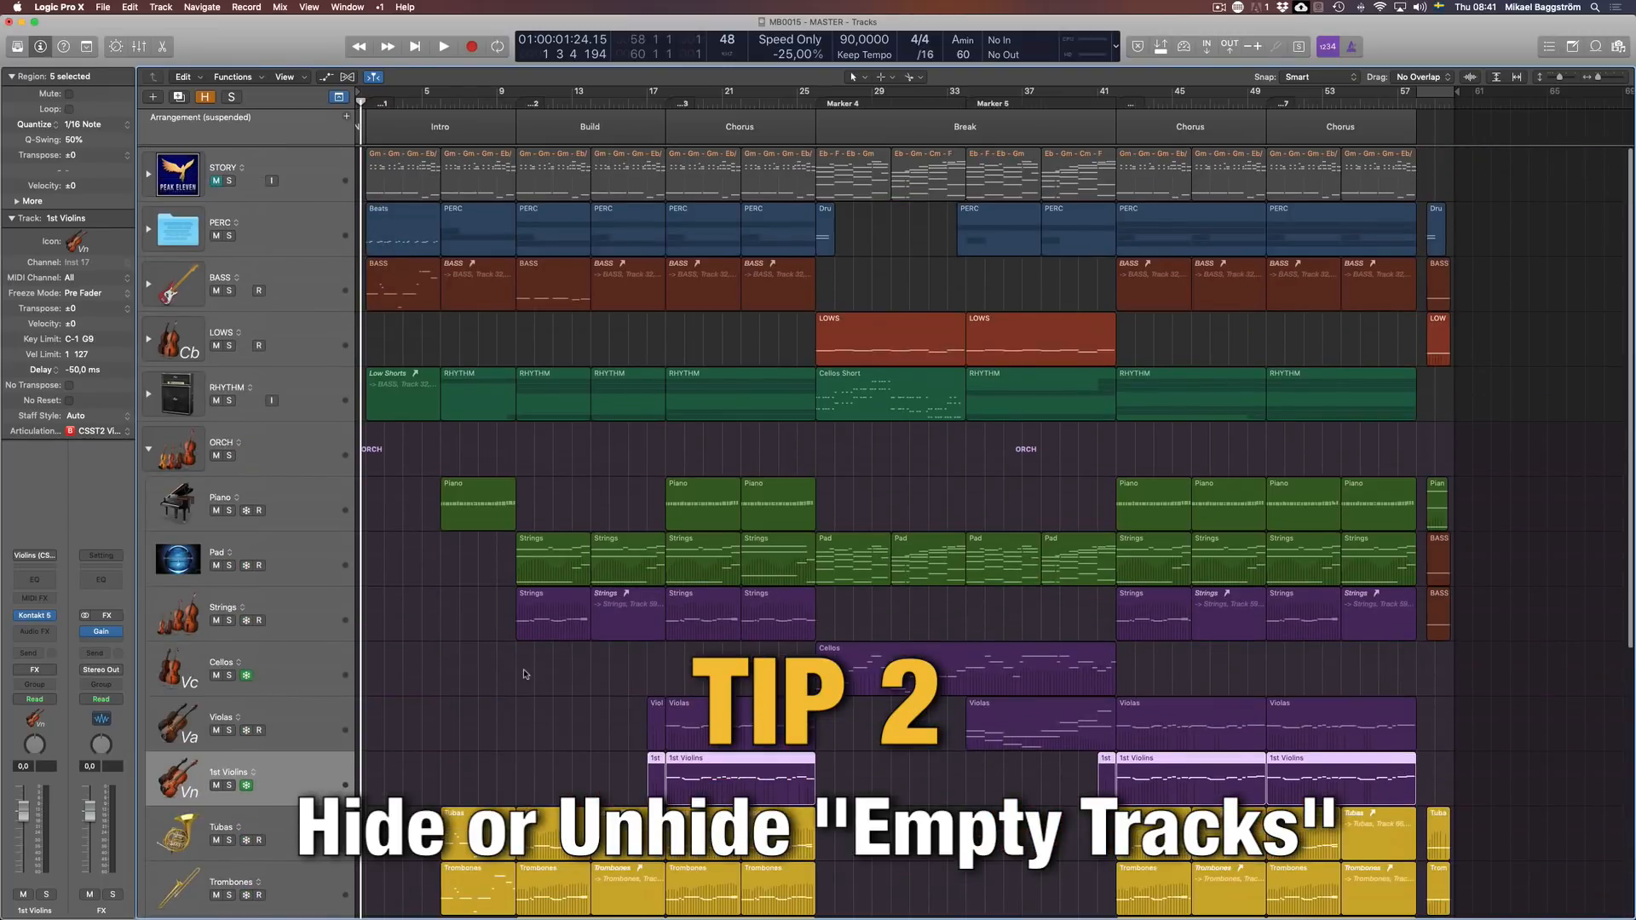
scroll(1004, 393, "down", 8)
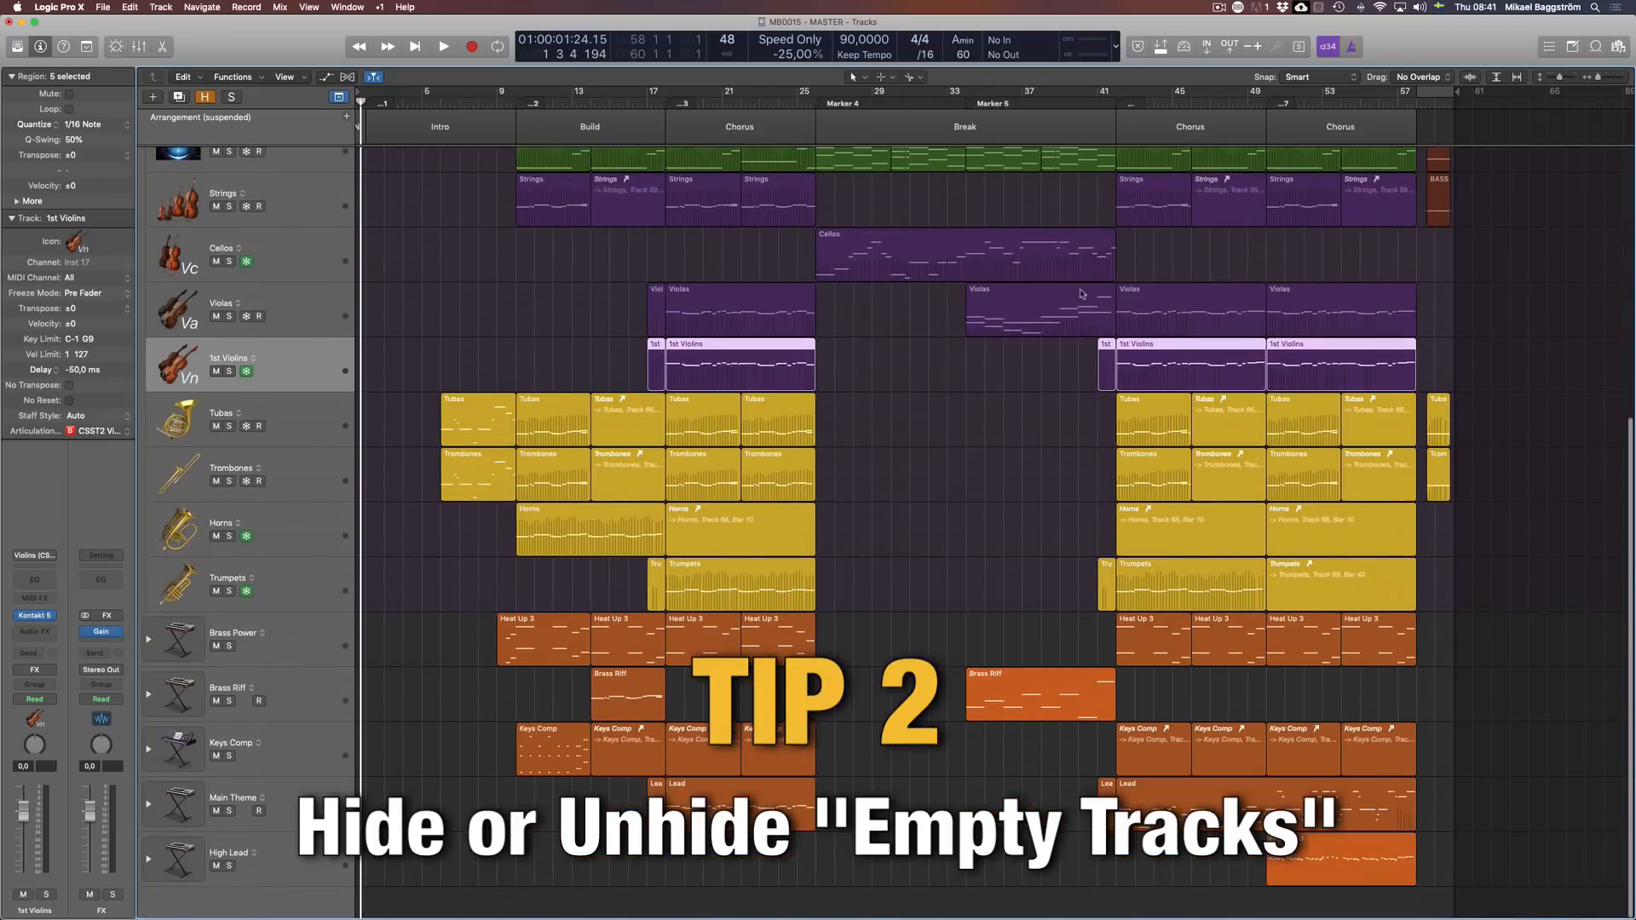
scroll(960, 551, "up", 8)
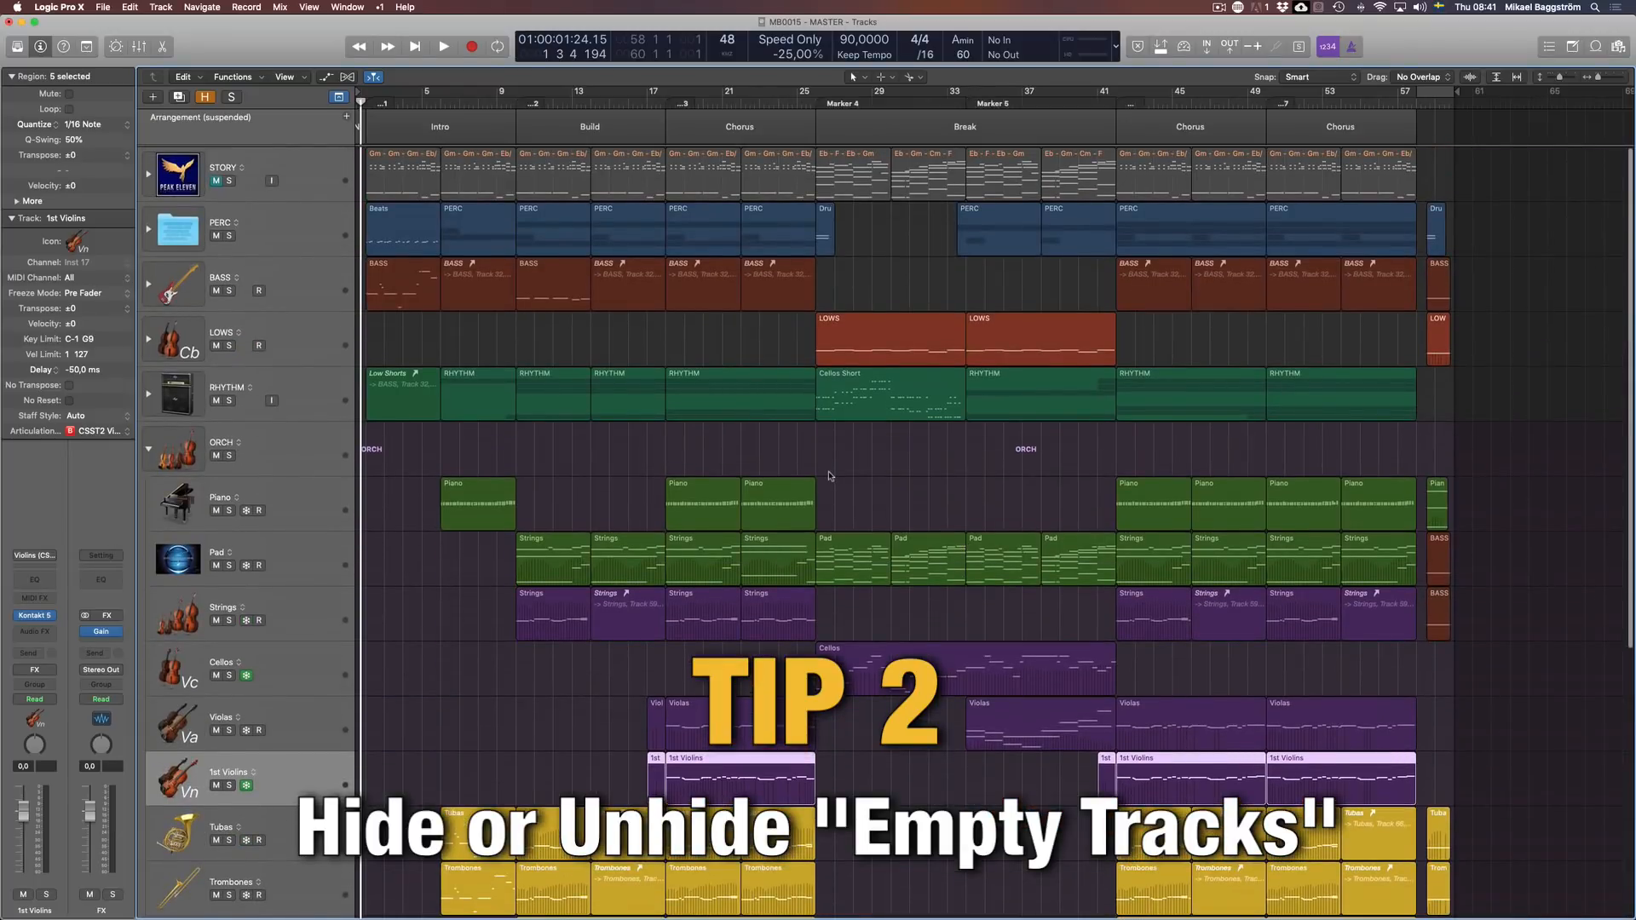
scroll(394, 550, "down", 7)
scroll(394, 549, "down", 1)
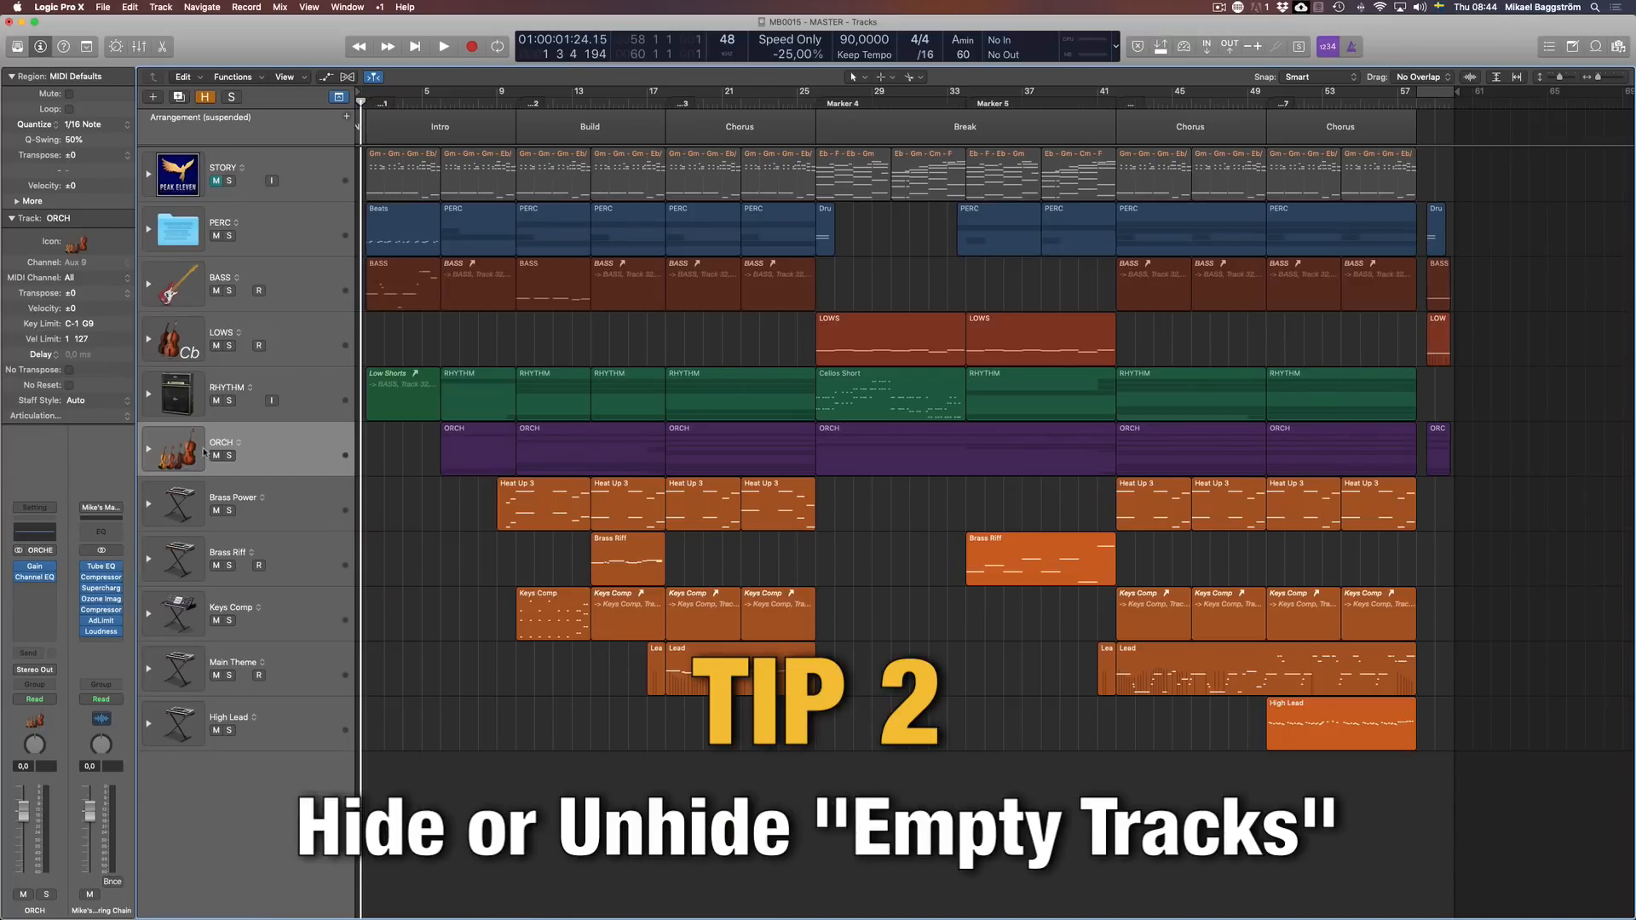
Step: Expand all folders and track stacks at once, and examine the DRUMS and PERCUSSION tracks for ones without regions
left_click(150, 452, "alt")
scroll(498, 578, "down", 12)
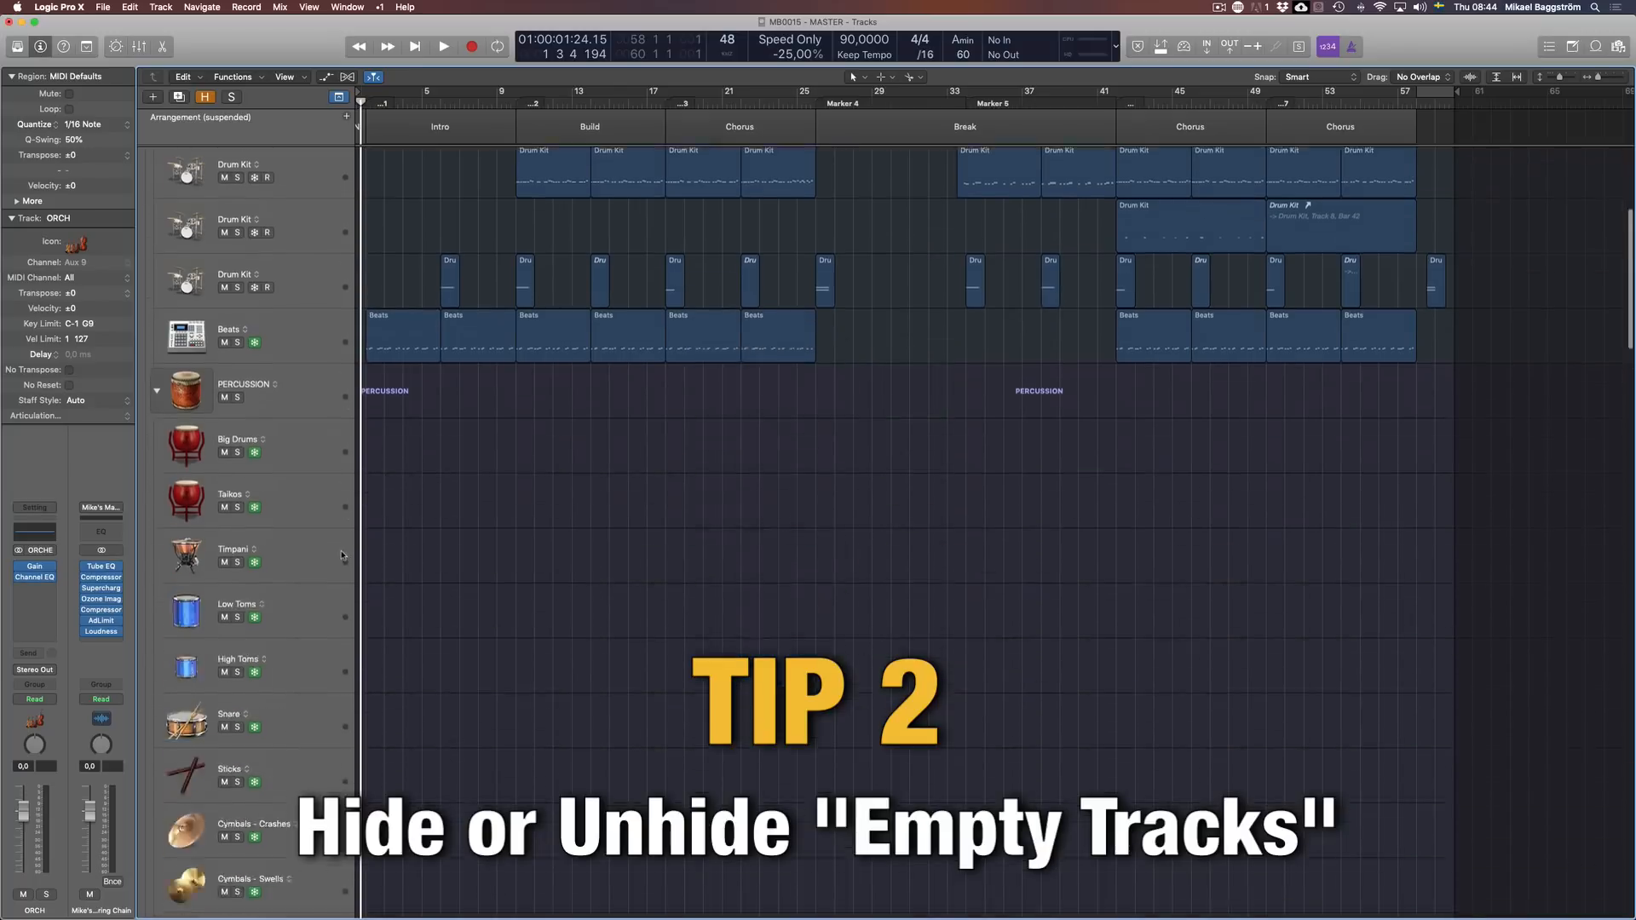
scroll(499, 578, "up", 5)
scroll(499, 578, "up", 3)
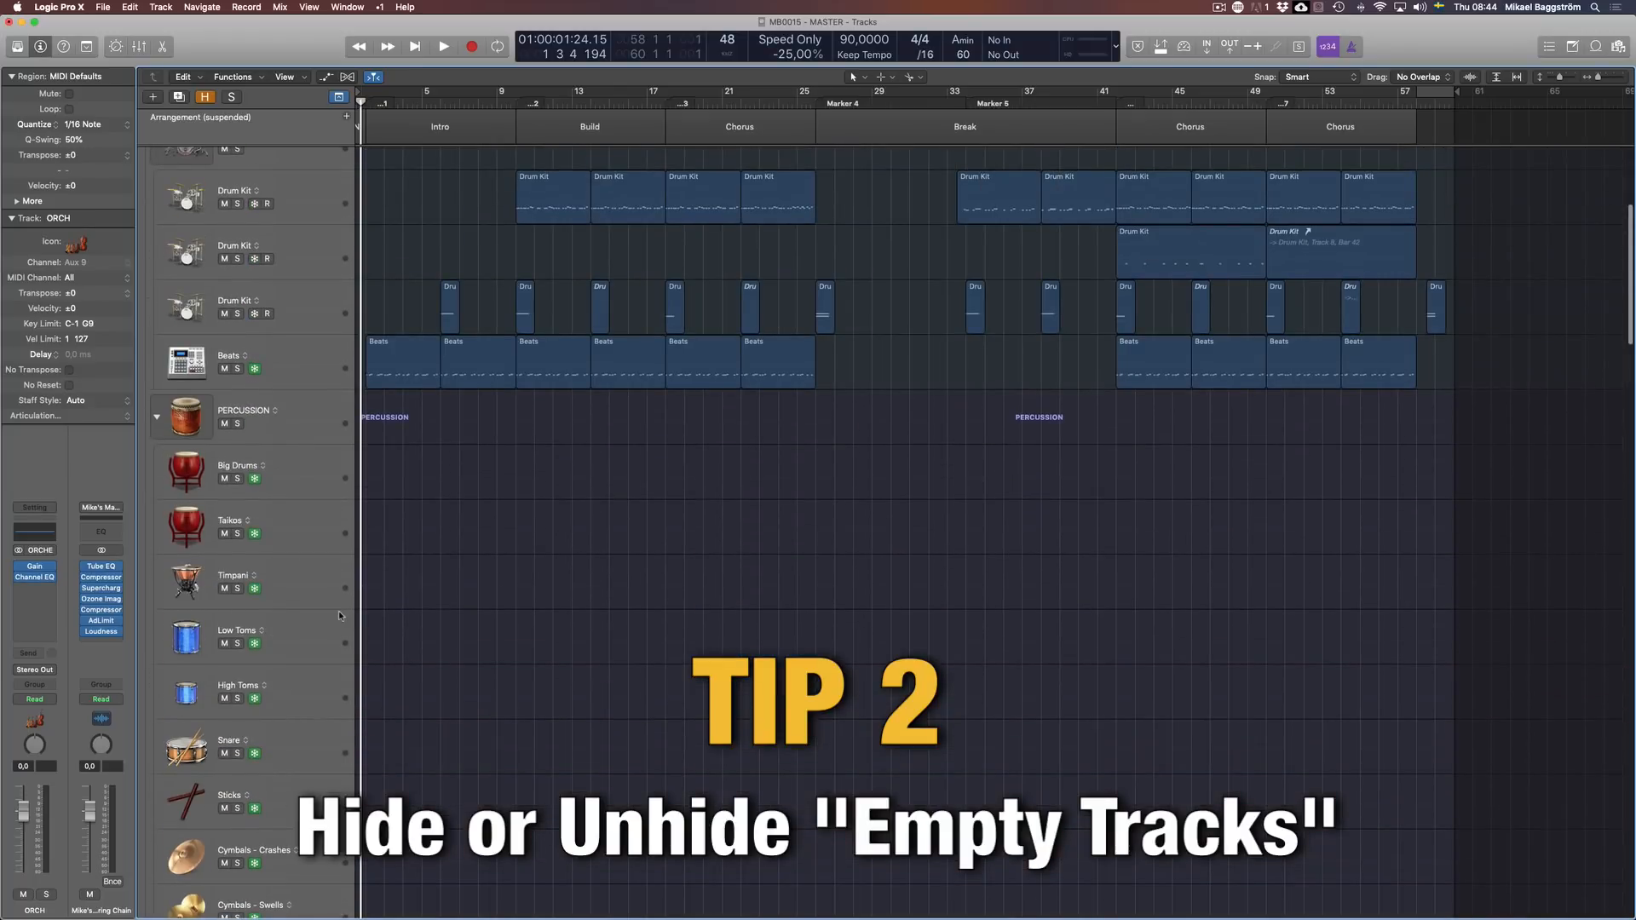
scroll(339, 614, "down", 6)
Step: Hide all empty tracks and review the remaining RHYTHM and ORCH tracks, ending by toggling the hide view
scroll(339, 614, "up", 5)
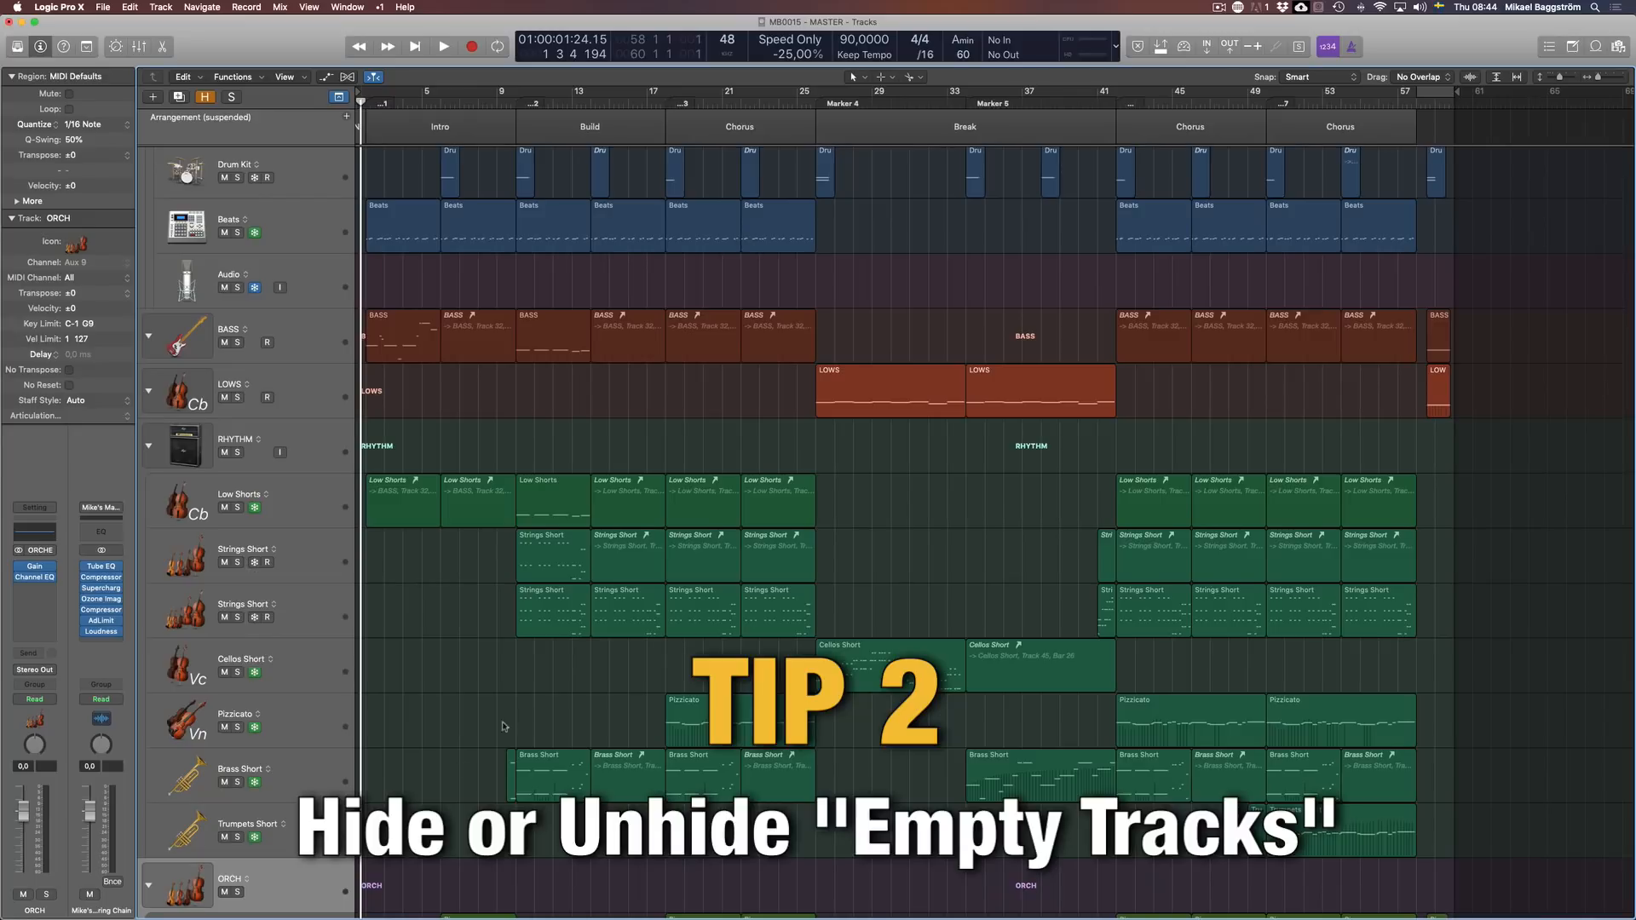
scroll(504, 726, "down", 5)
scroll(497, 729, "up", 8)
scroll(494, 732, "down", 10)
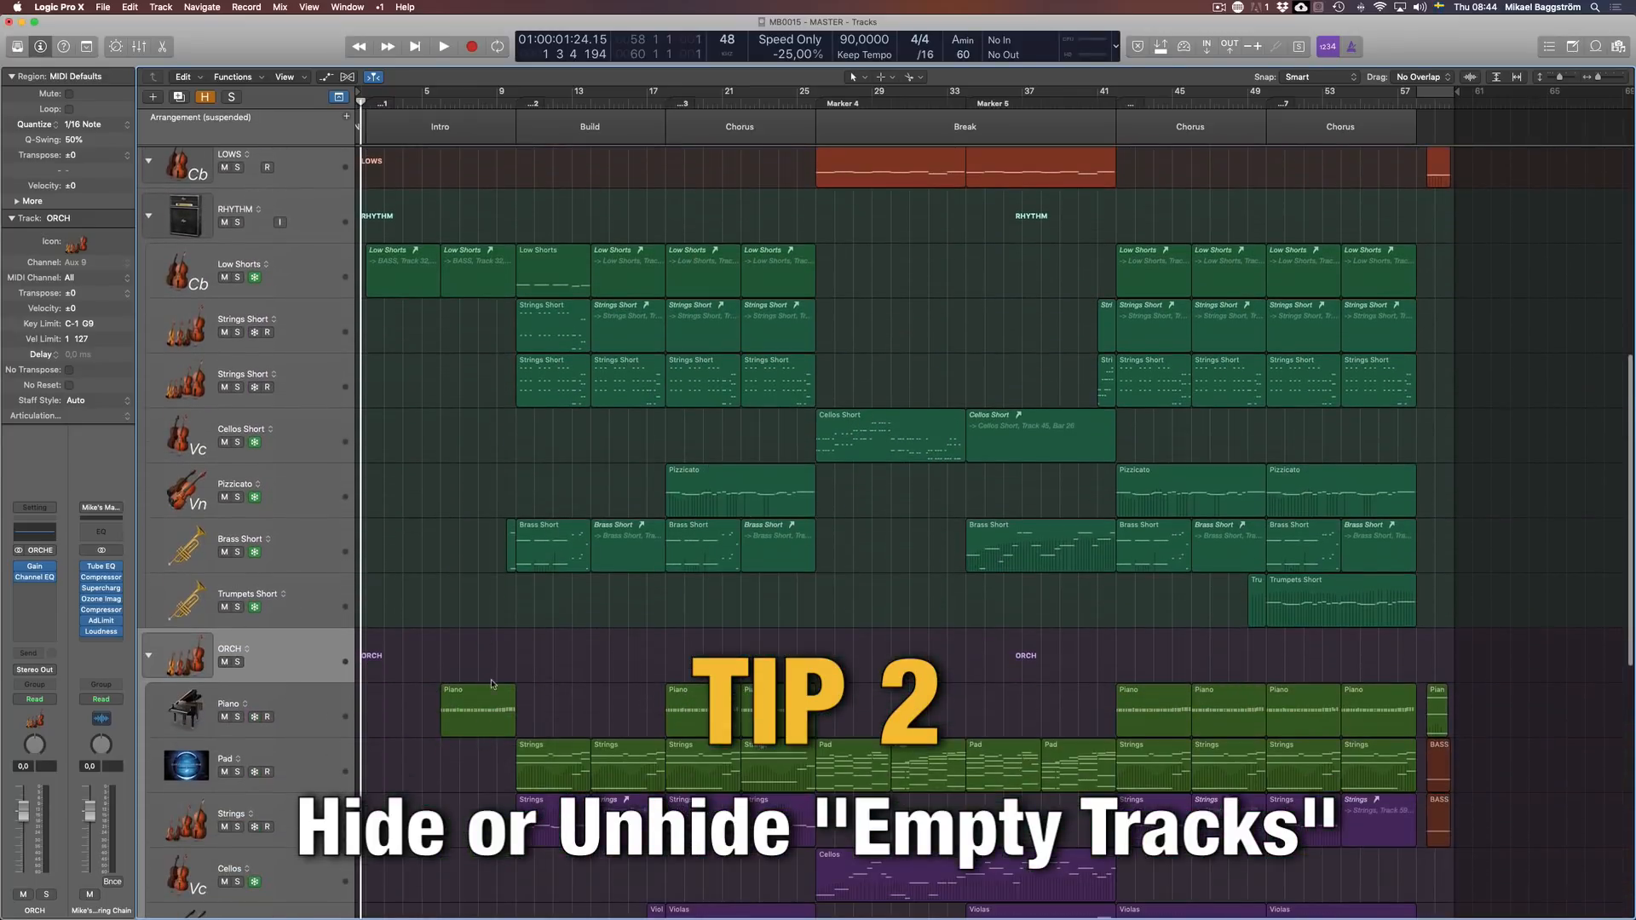
scroll(490, 686, "down", 4)
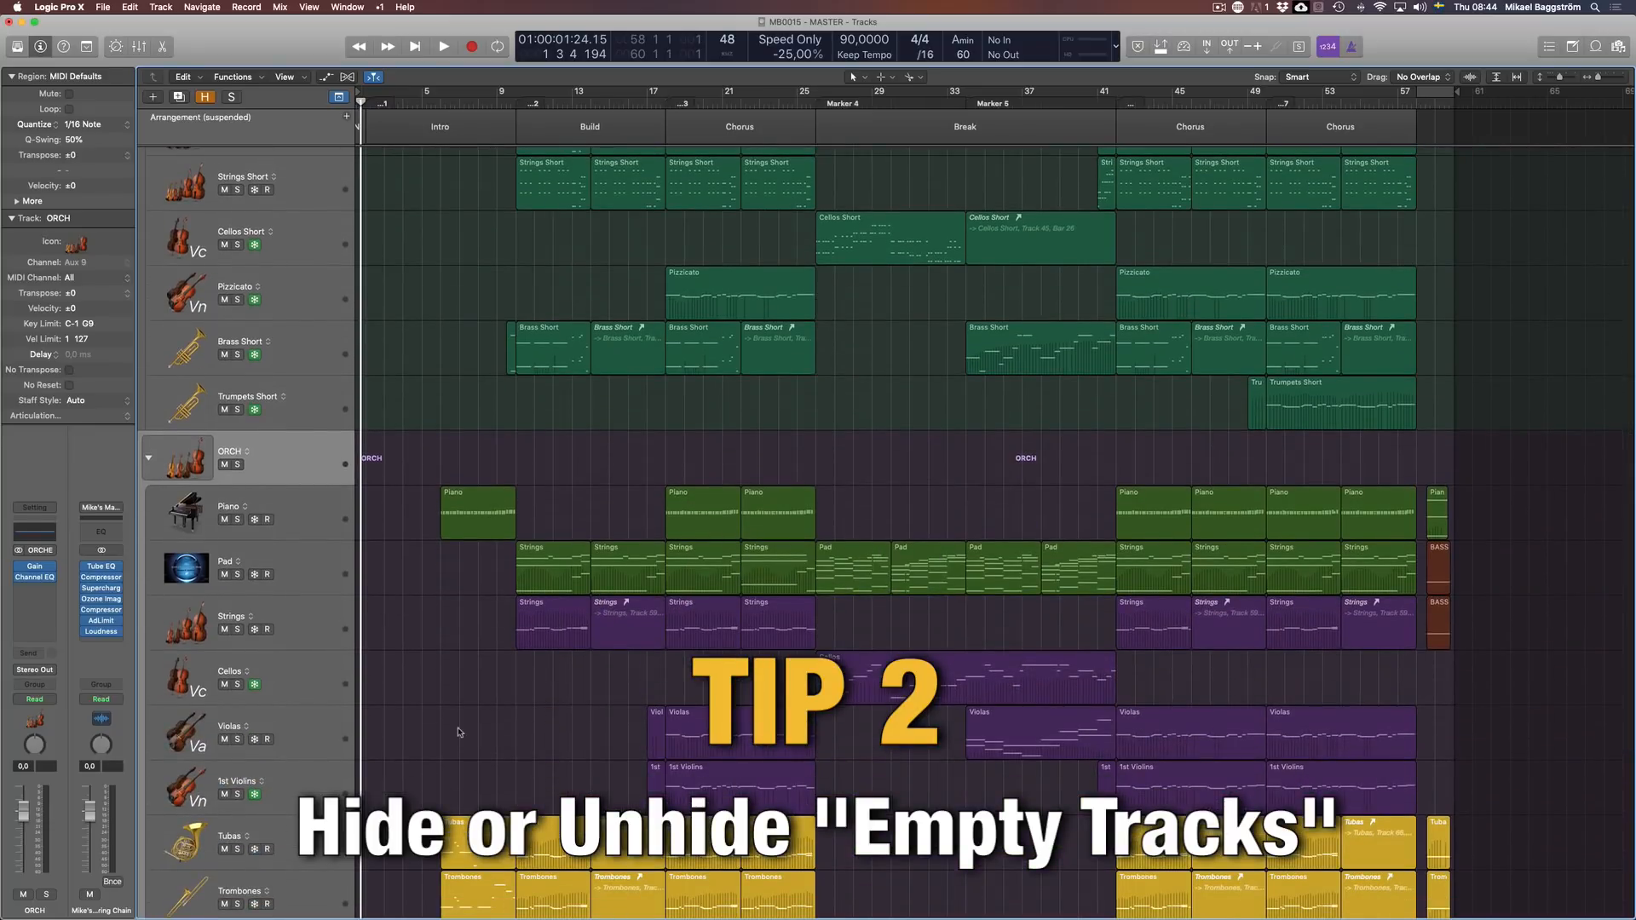
key("h")
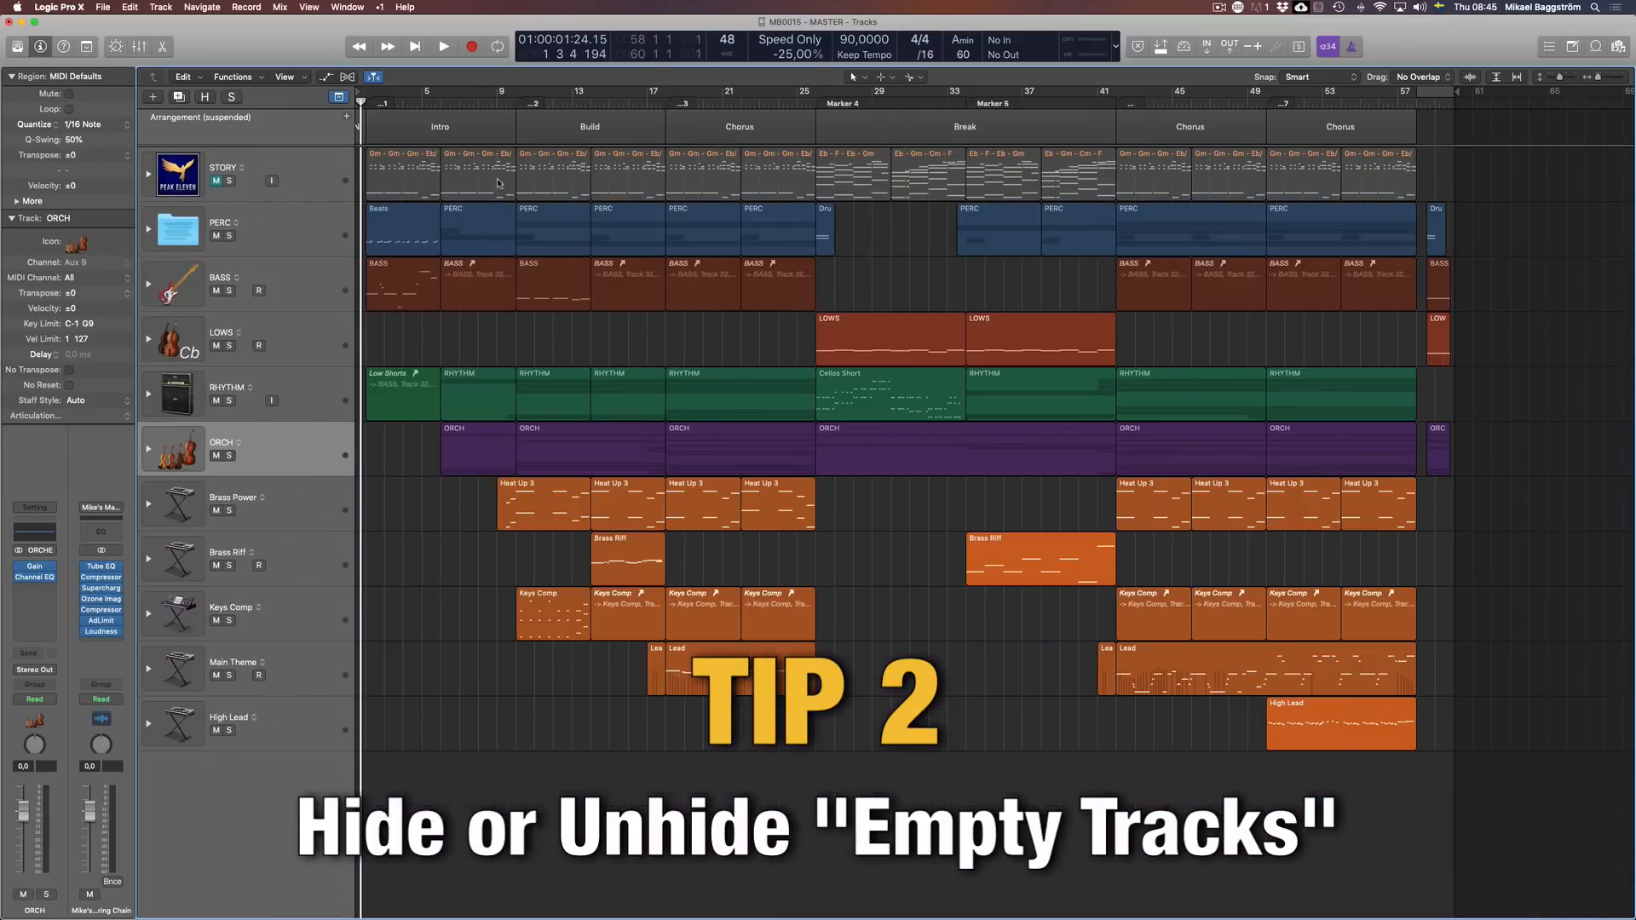
Step: Open the key commands editor, search for "empty" and select the Hide All Empty Tracks command
left_click(58, 6)
mouse_move(145, 66)
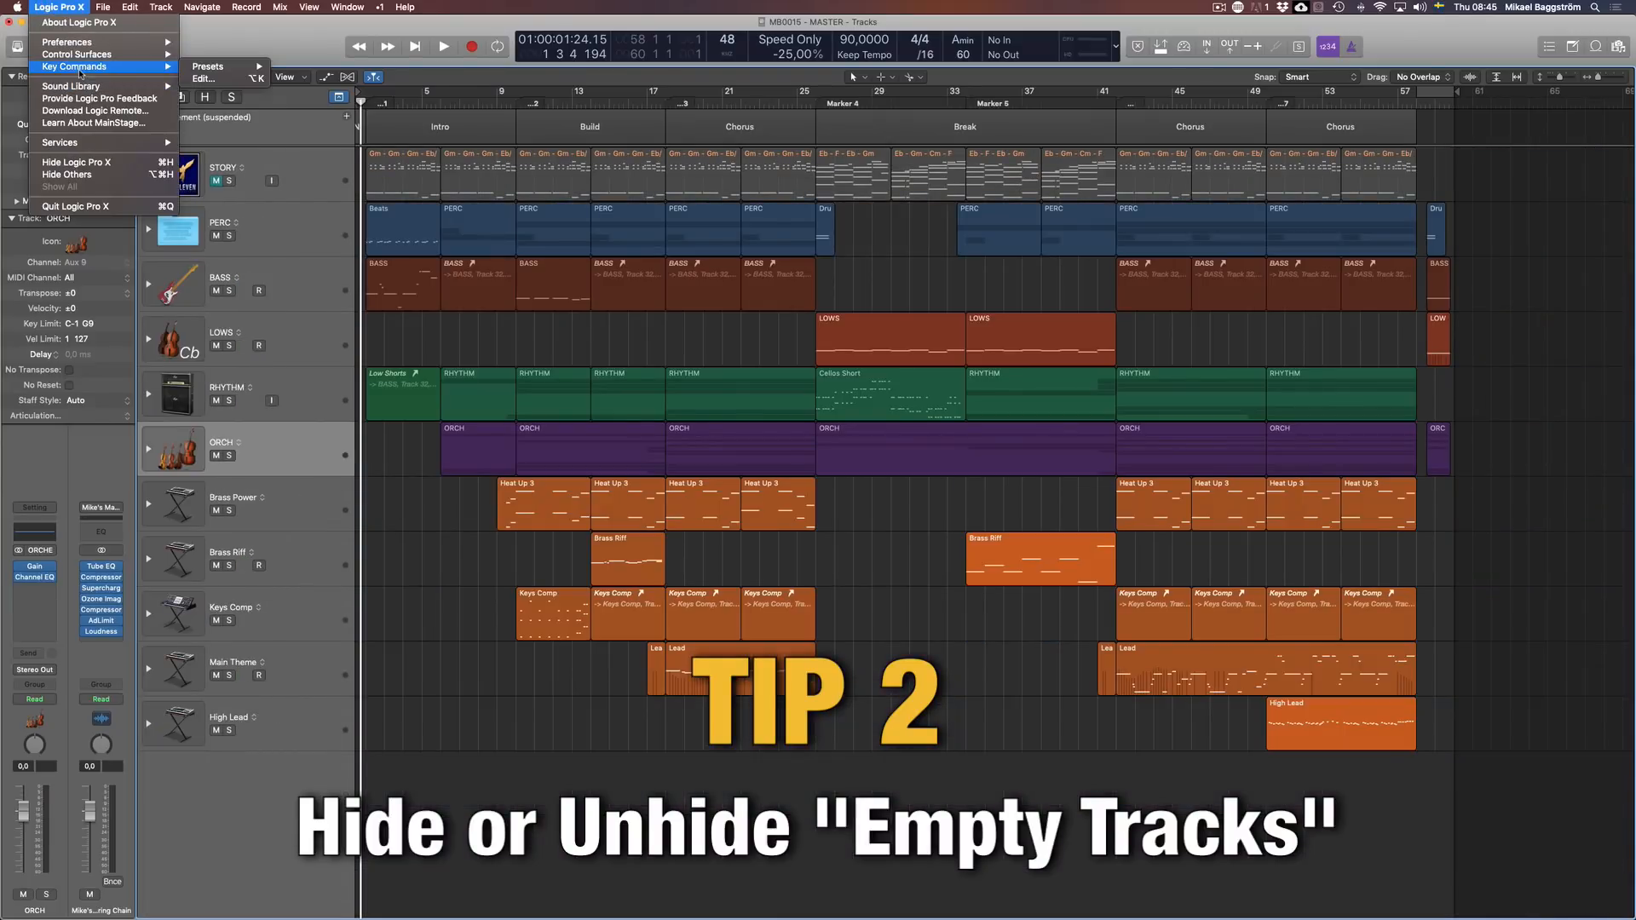
left_click(204, 79)
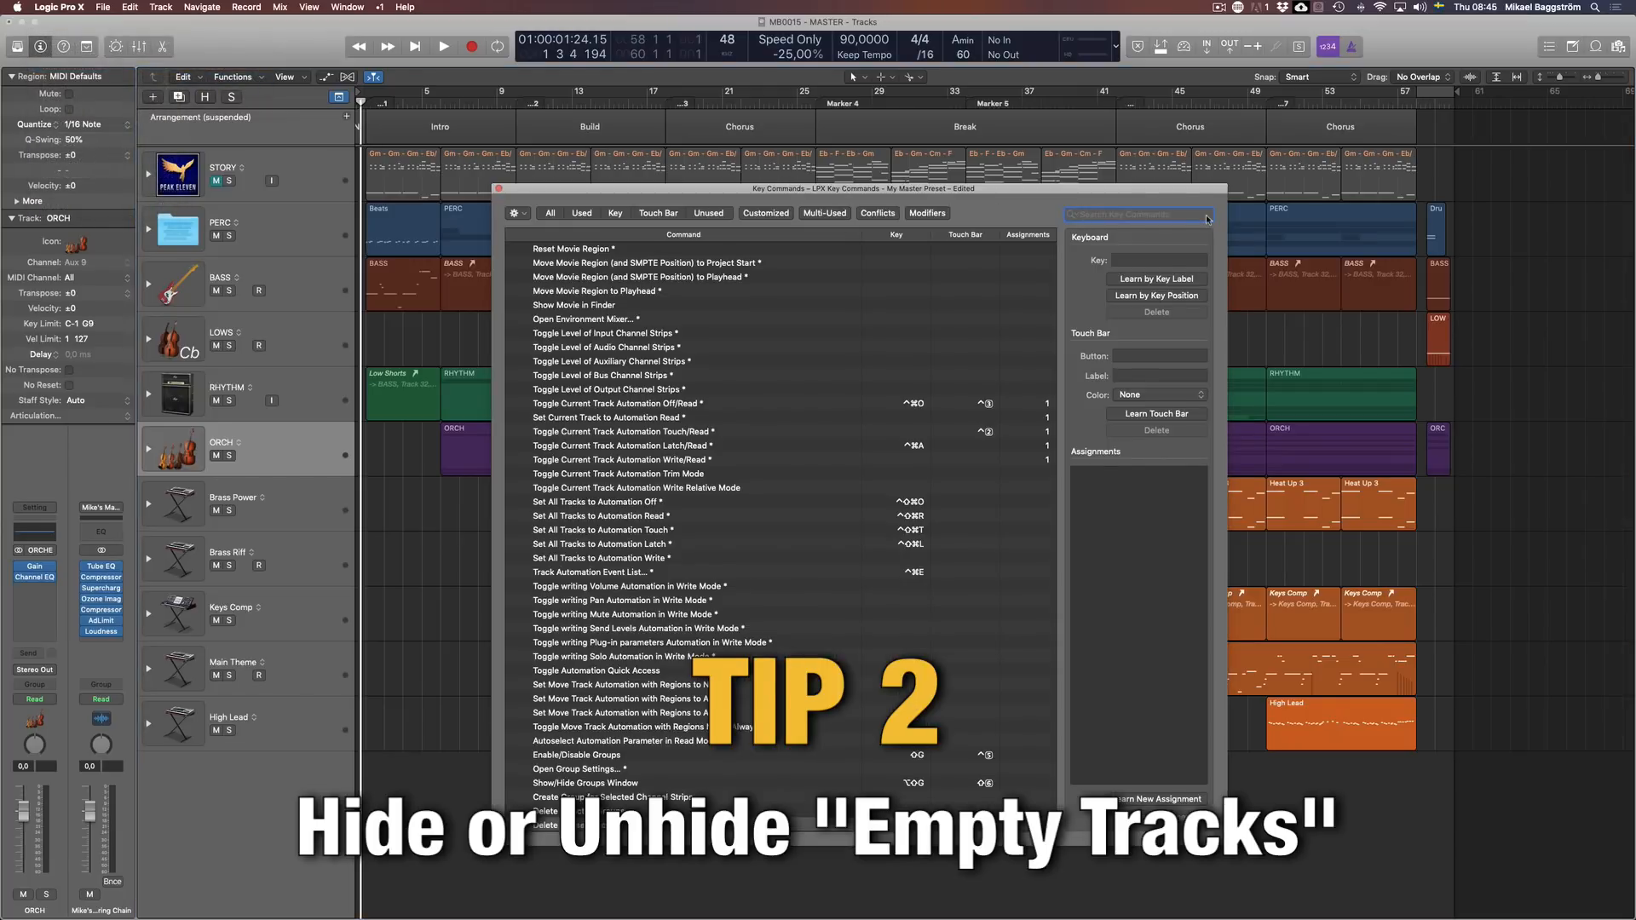
type("empty")
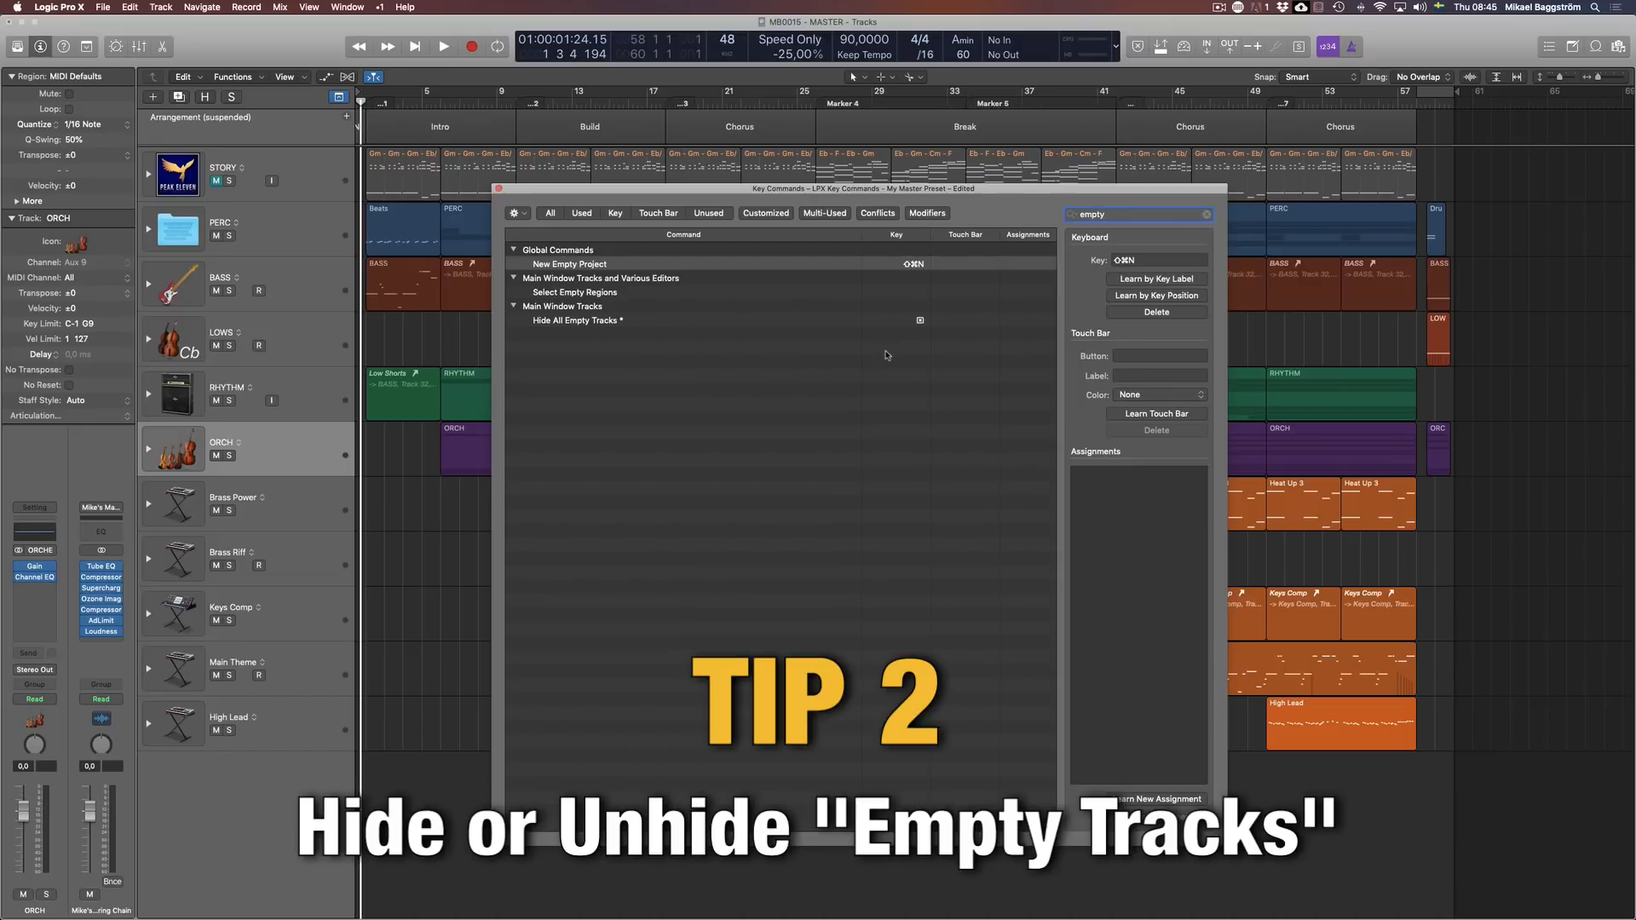
left_click(723, 320)
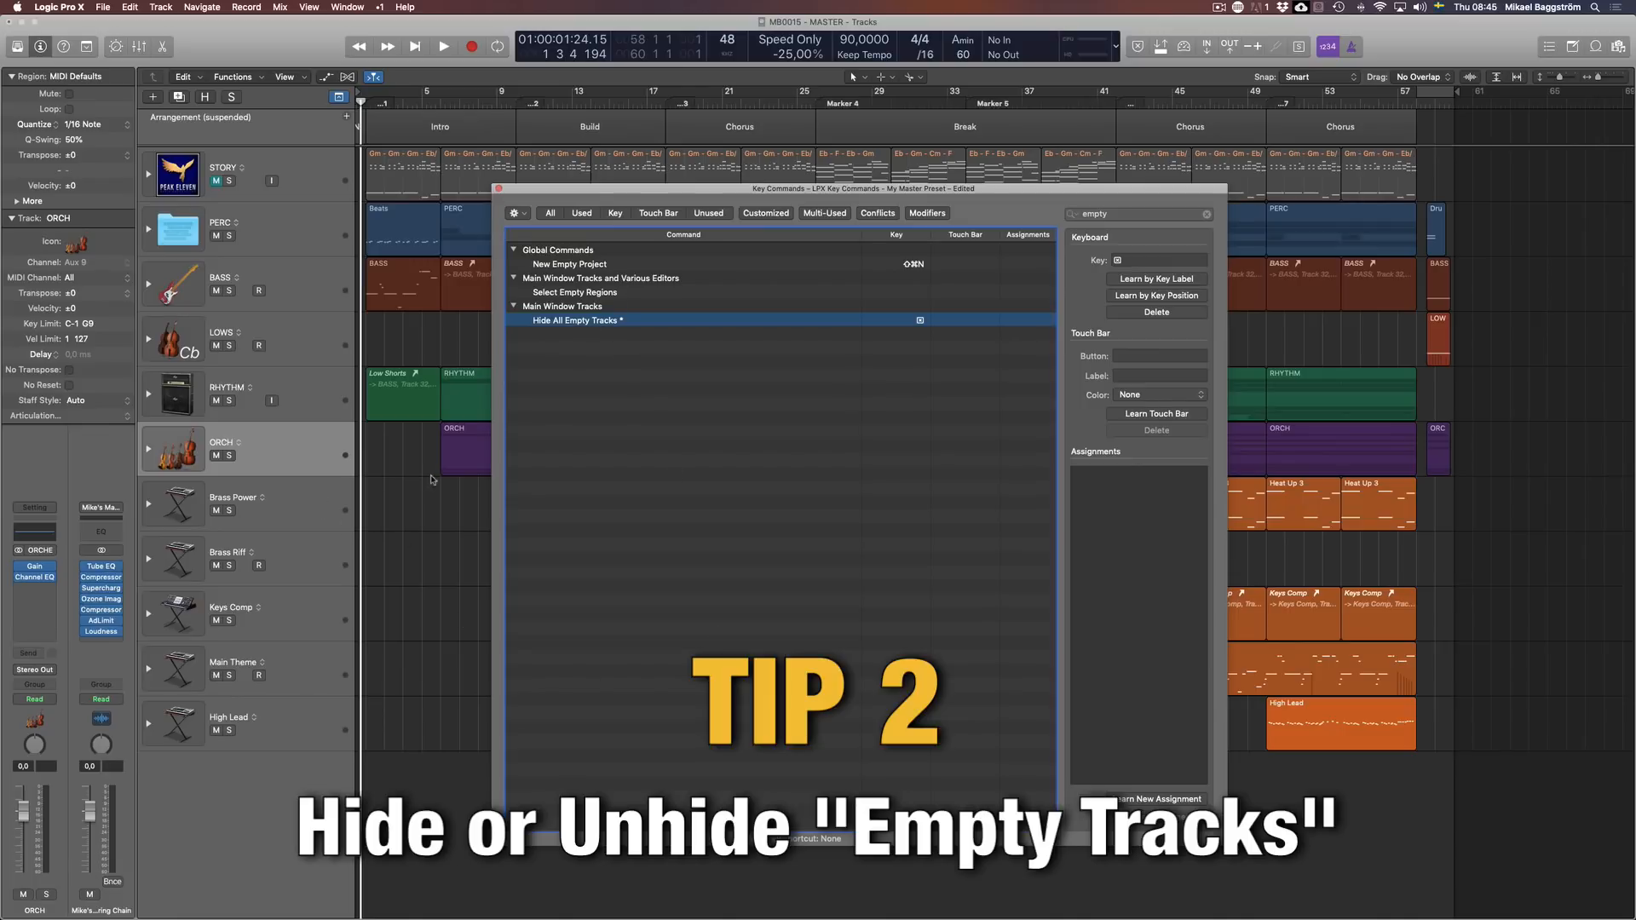
Step: Search the key commands for "hide", check the Unhide All Tracks and Hide All Empty Tracks assignments, and close the editor
double_click(1126, 214)
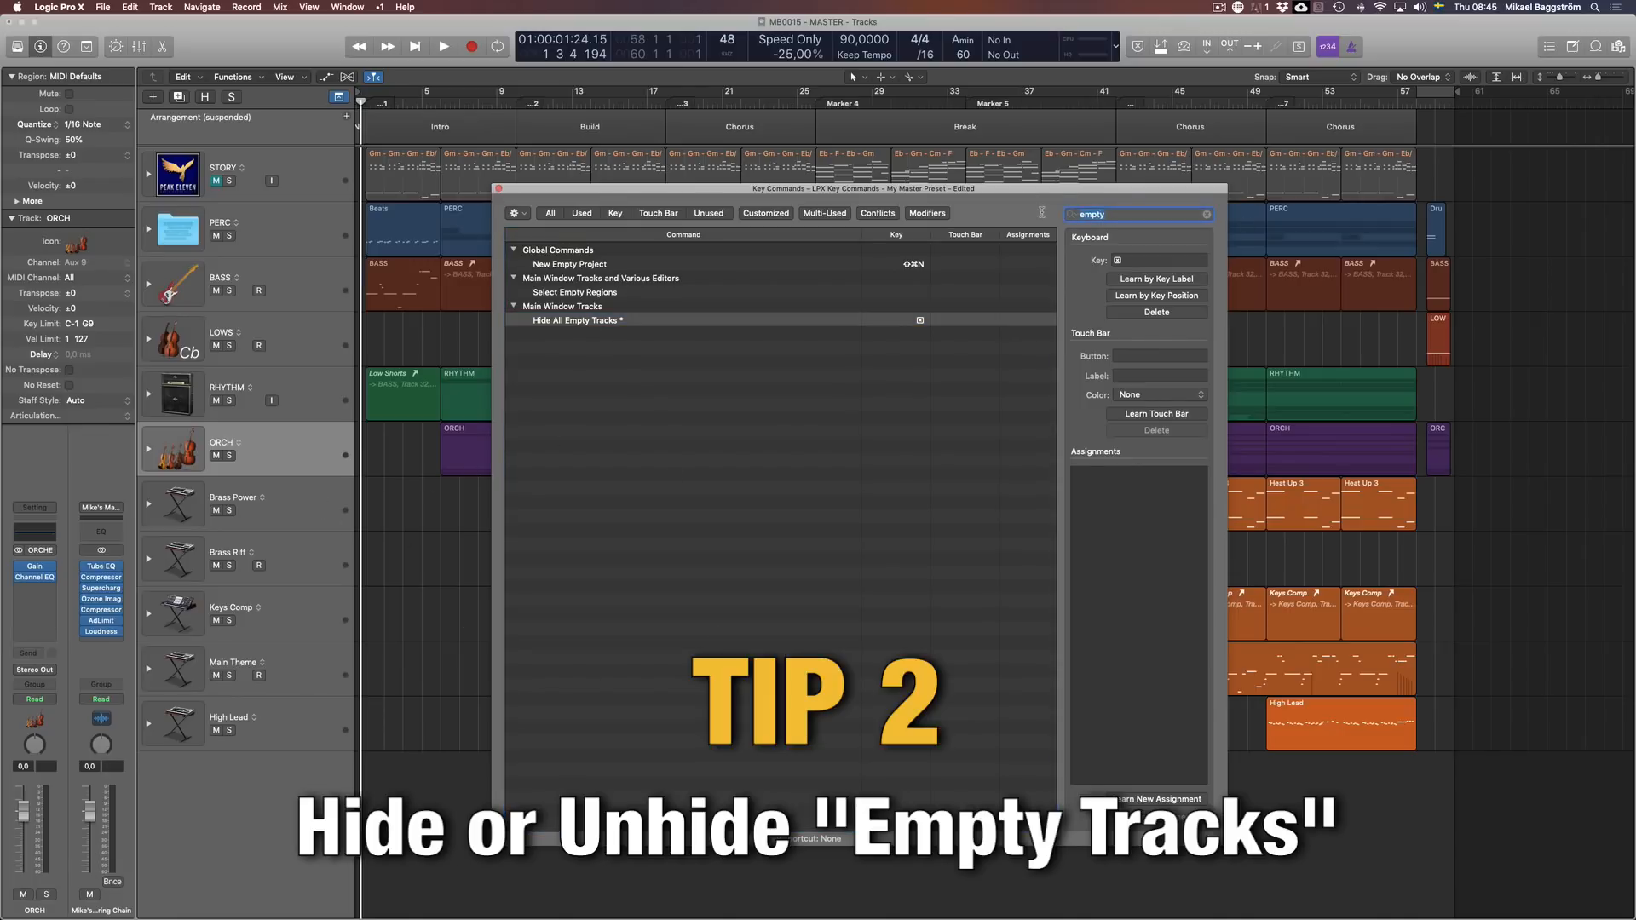
type("hide")
scroll(564, 585, "down", 6)
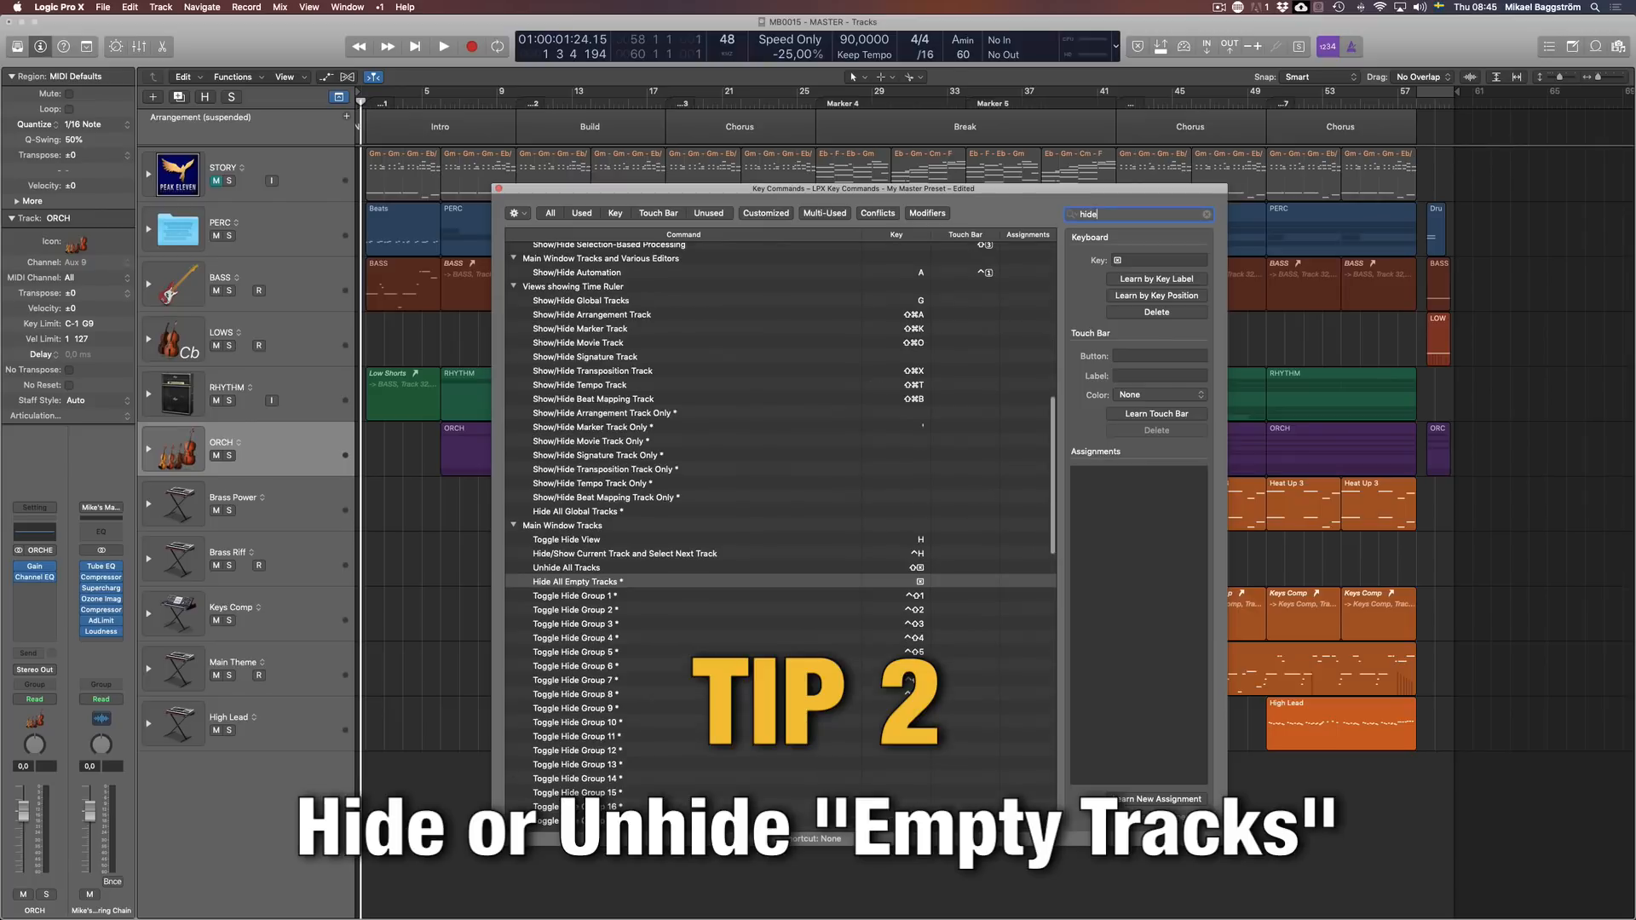
left_click(565, 580)
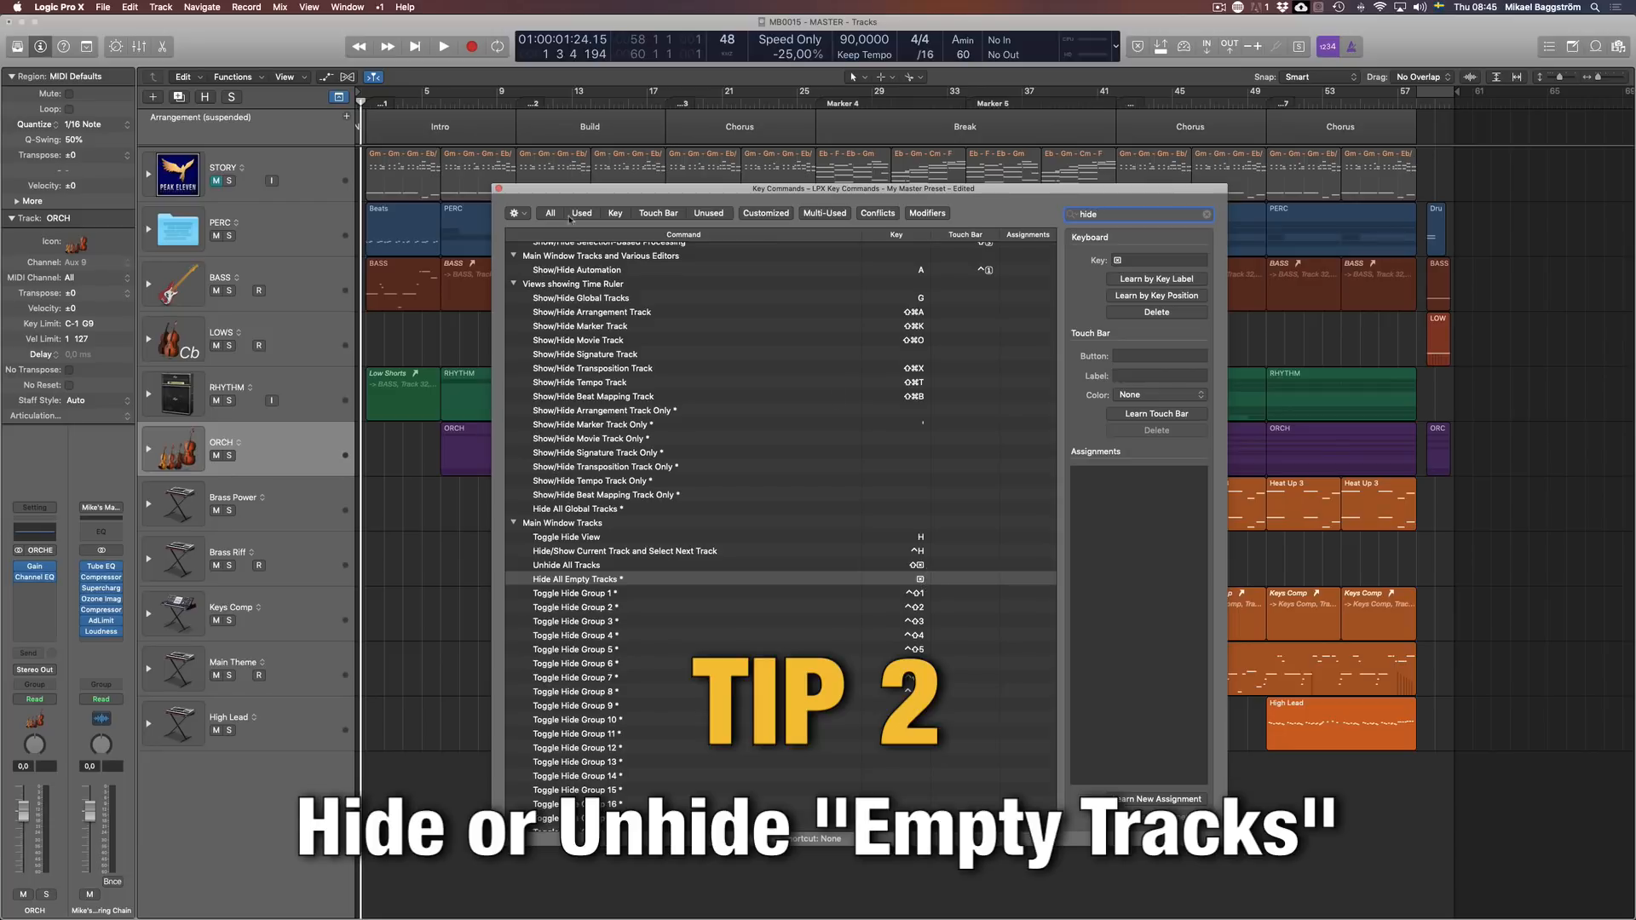
left_click(500, 190)
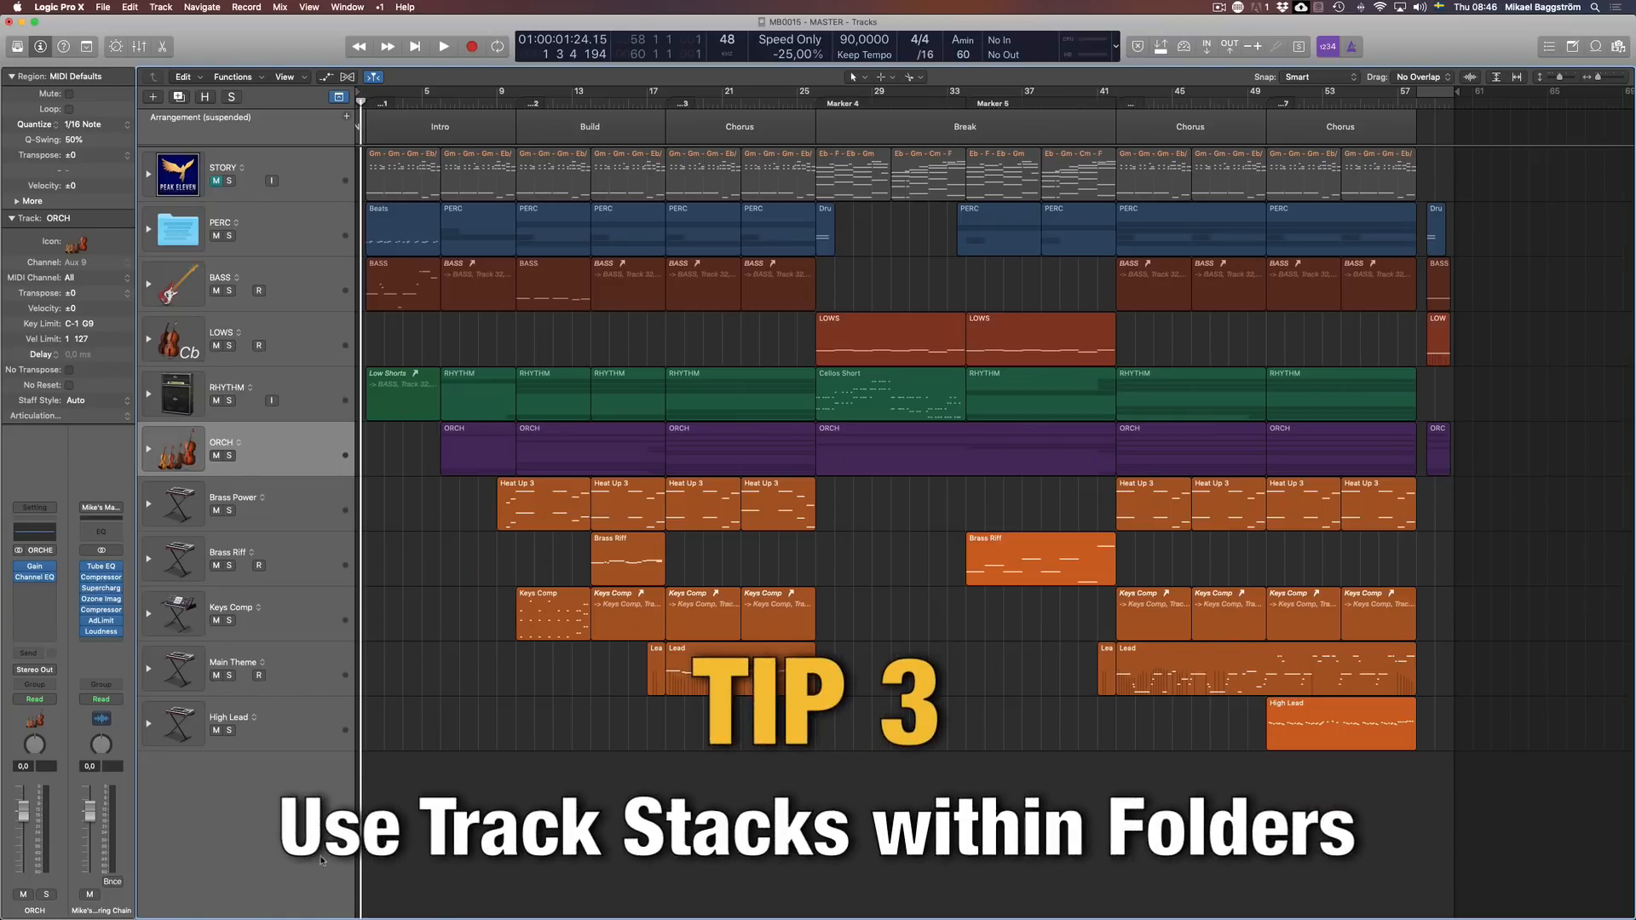
Step: Expand the PERC folder to inspect its DRUMS, PERCUSSION and FX stacks, and collapse it again
left_click(148, 231)
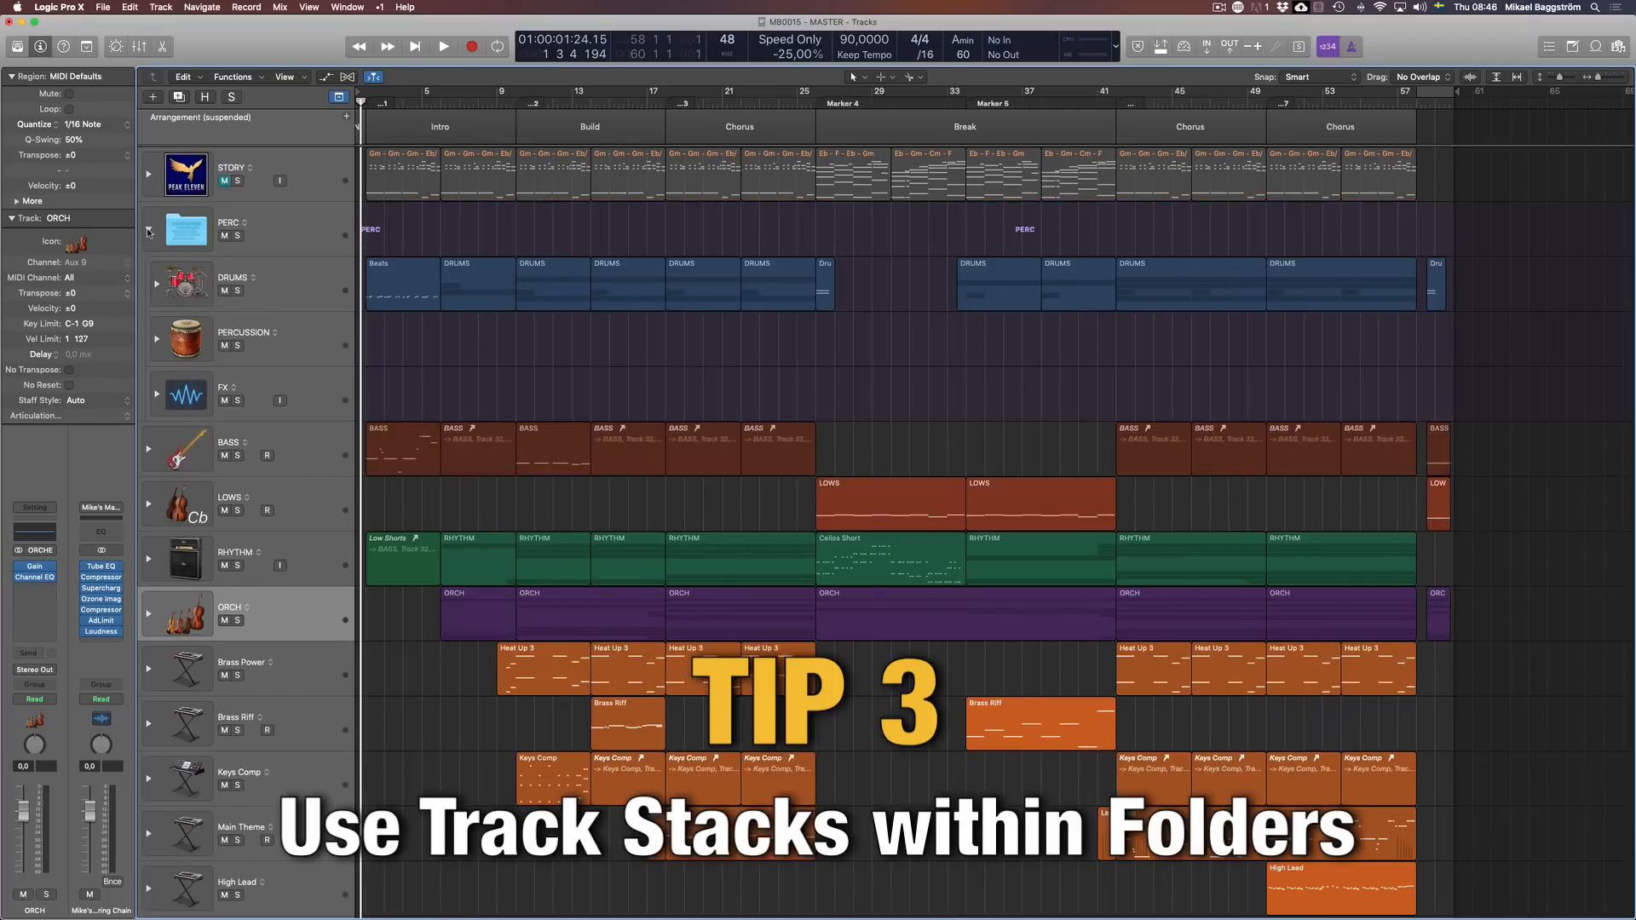
left_click(280, 236)
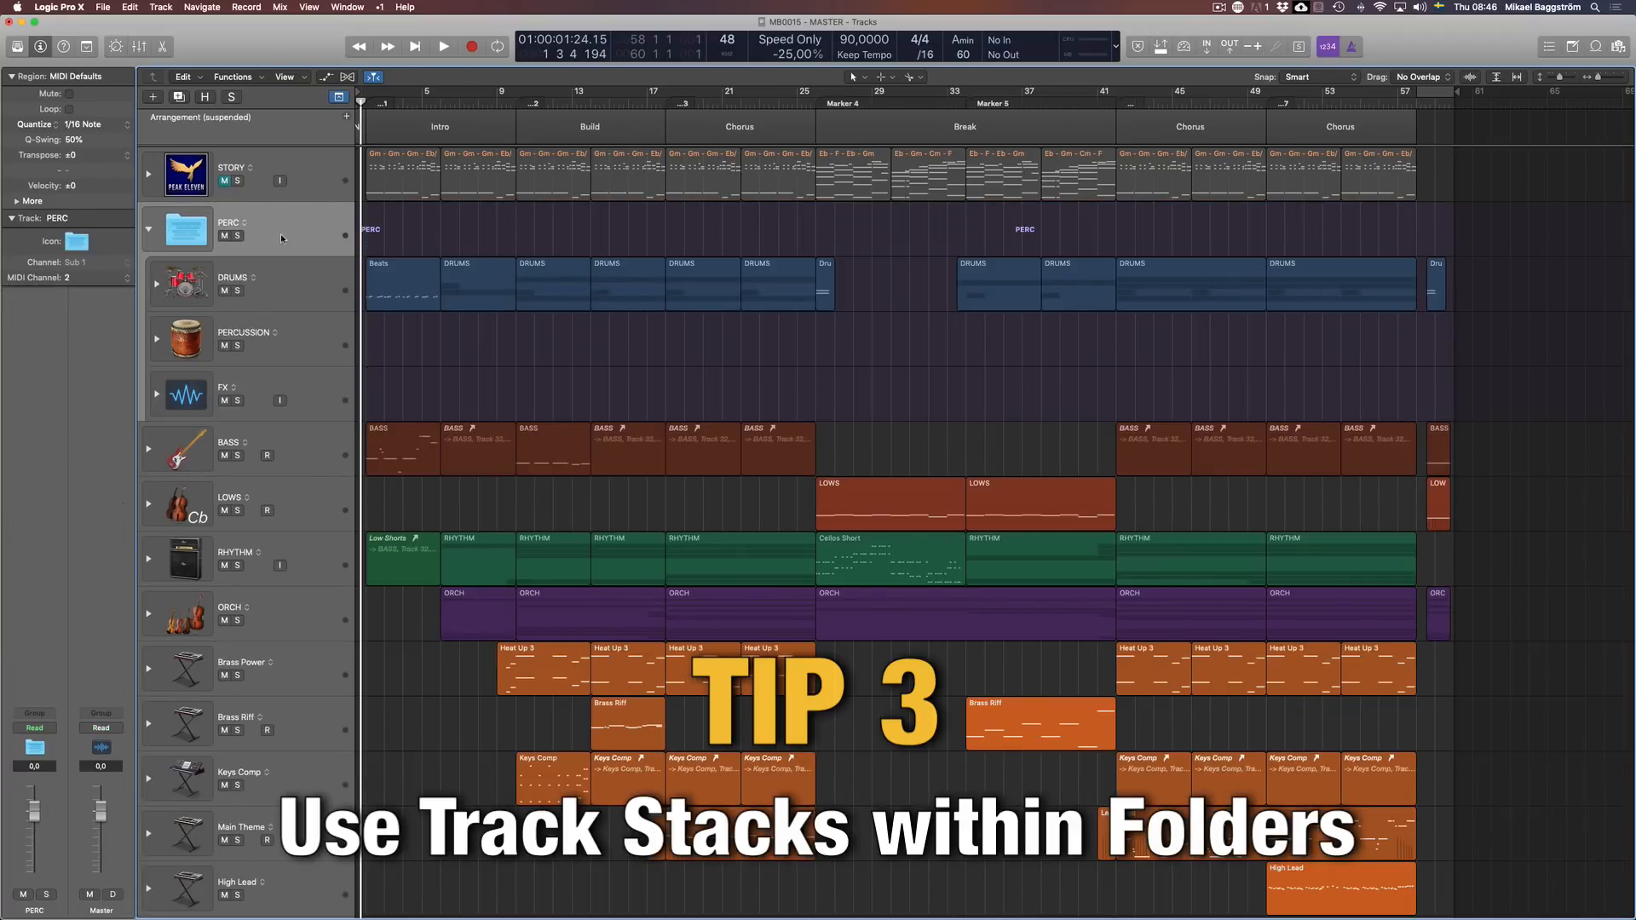
left_click(303, 283)
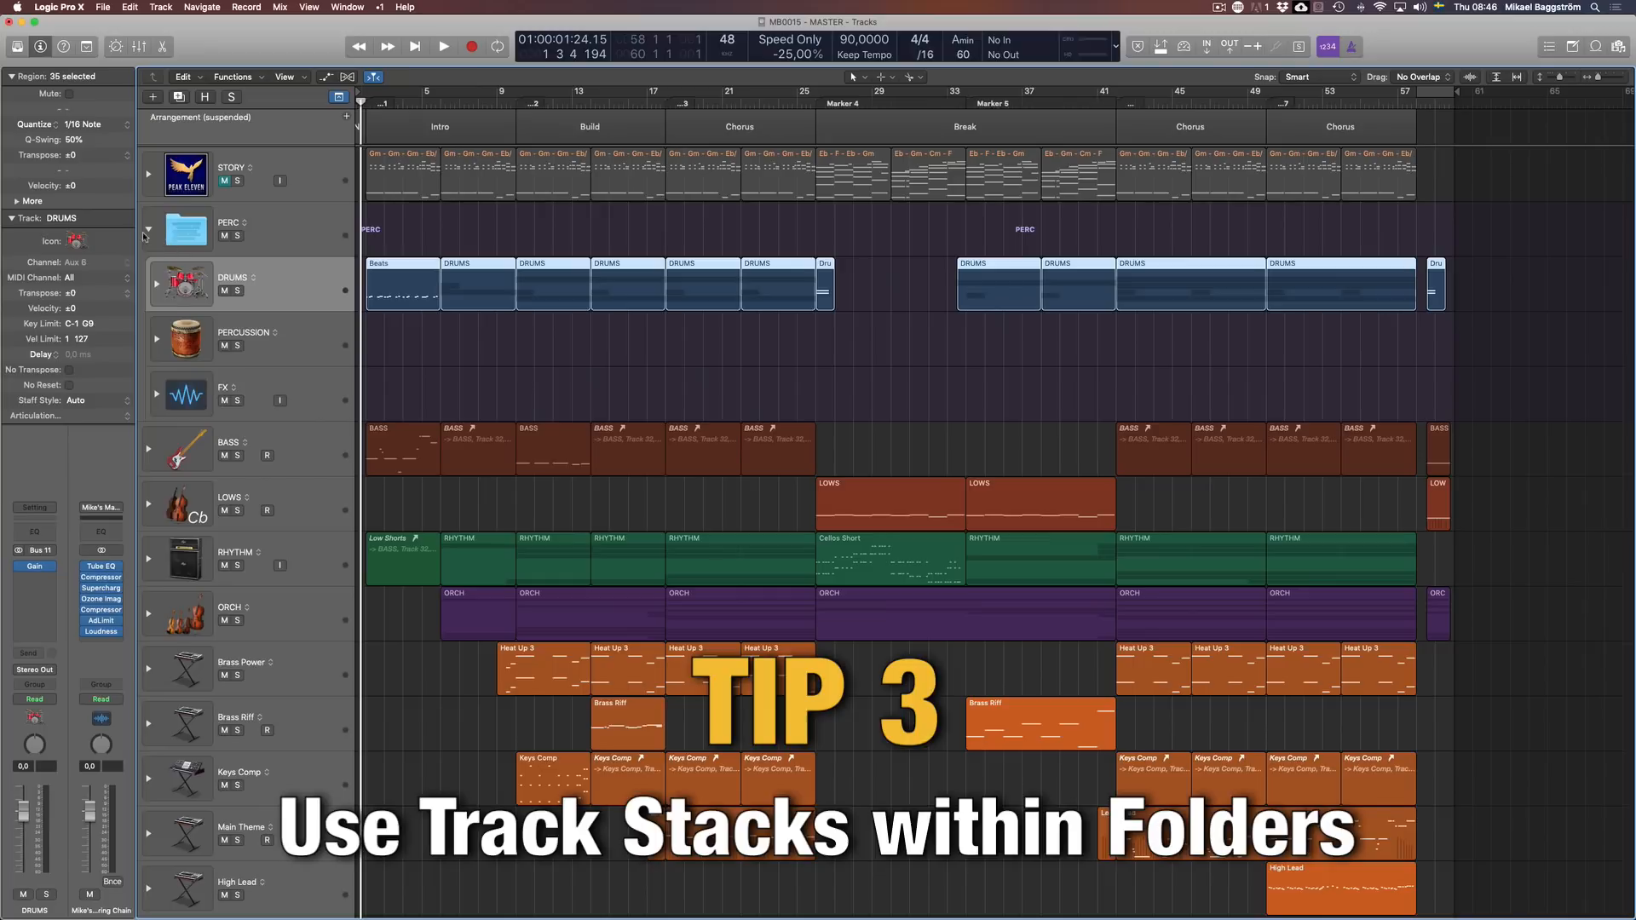
left_click(148, 230)
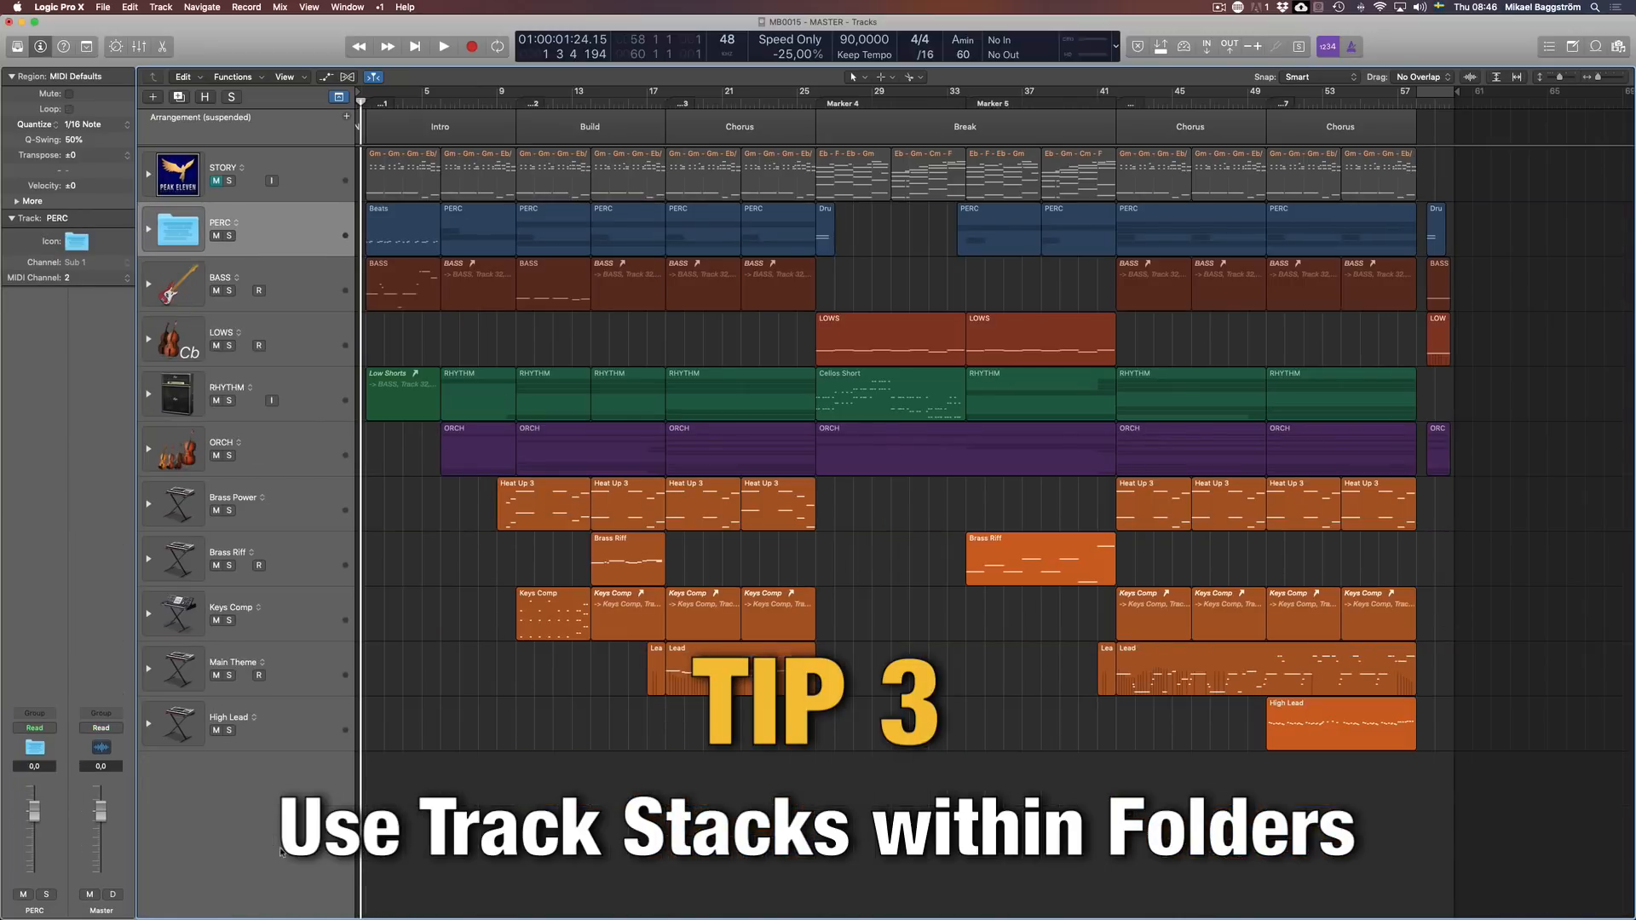
Step: Add a new software instrument track below High Lead and create a folder stack from it
double_click(240, 789)
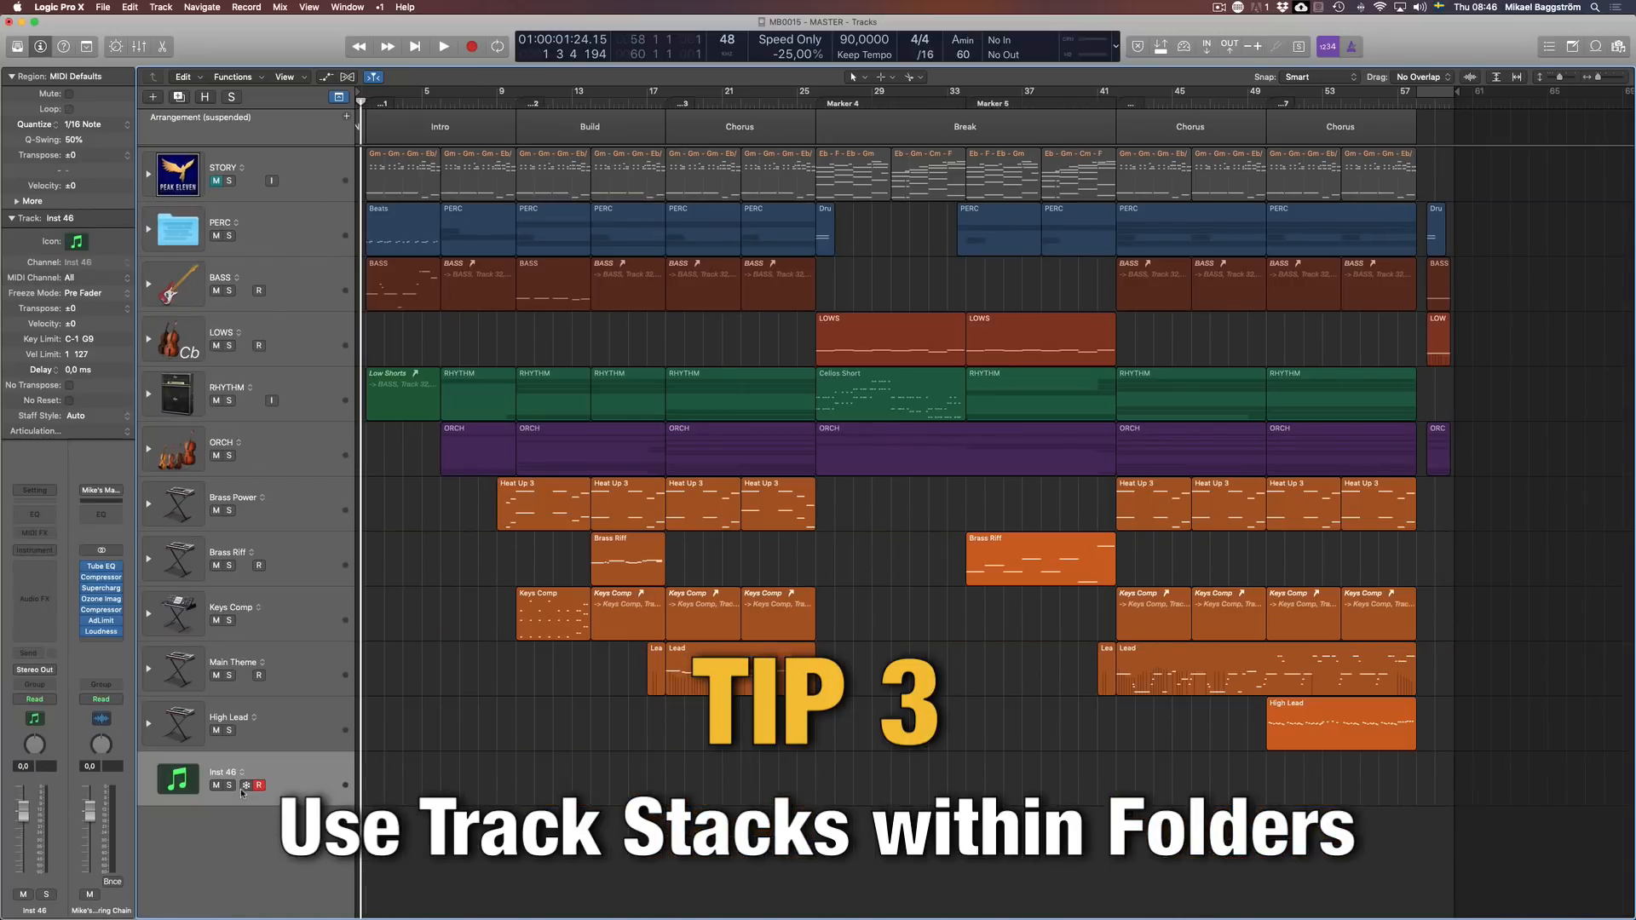
right_click(288, 761)
key("Escape")
right_click(300, 773)
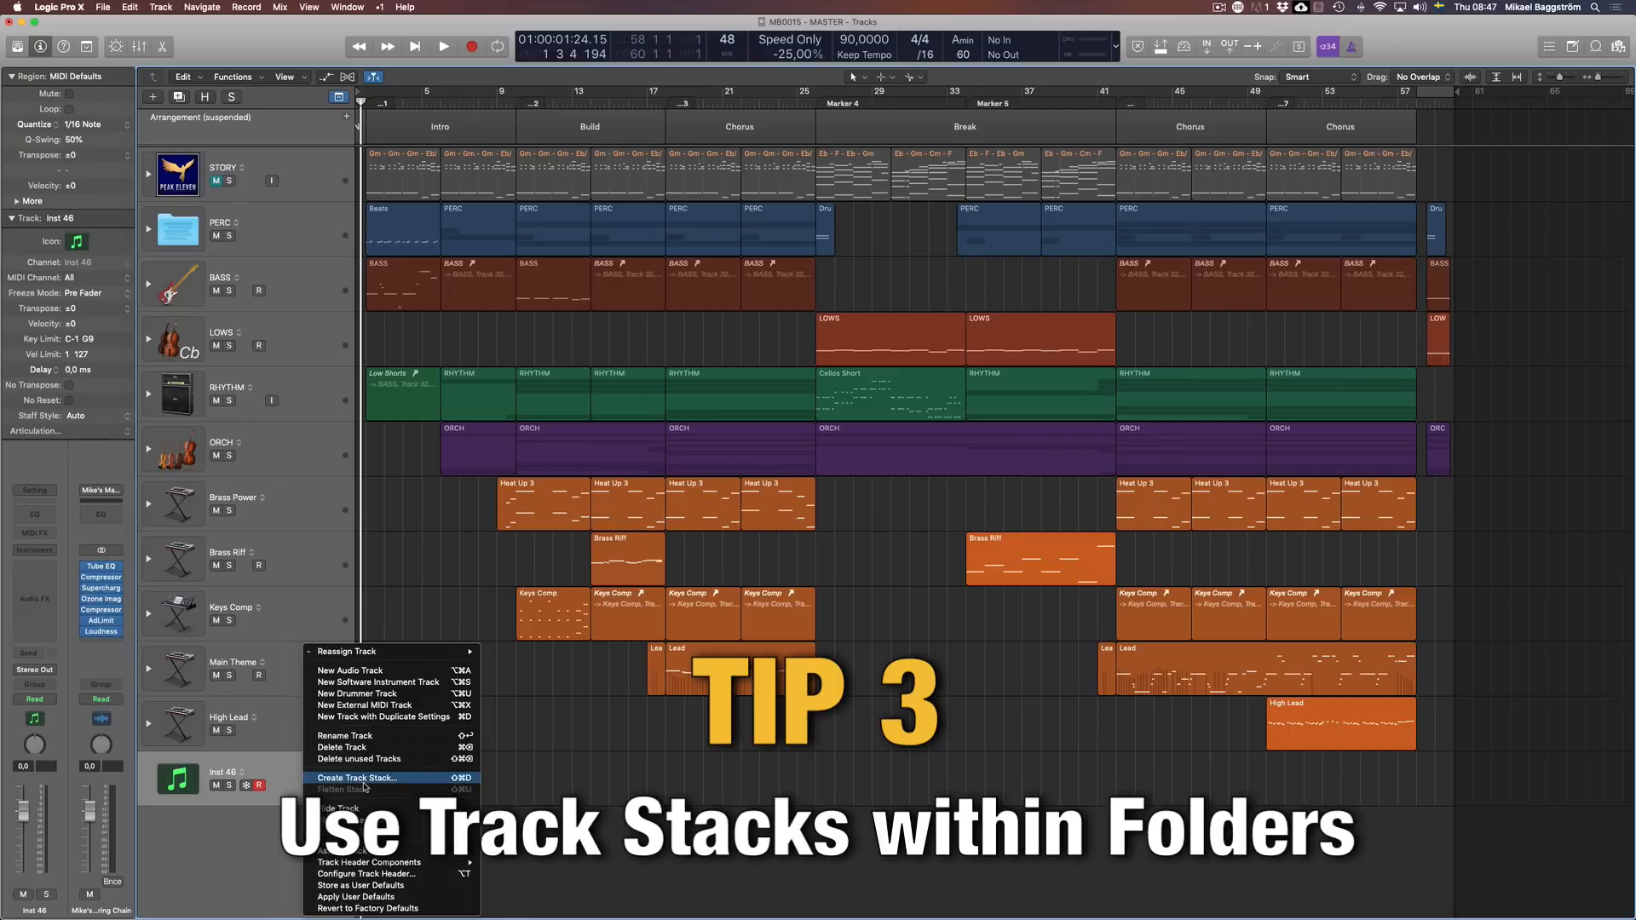
left_click(341, 778)
left_click(916, 124)
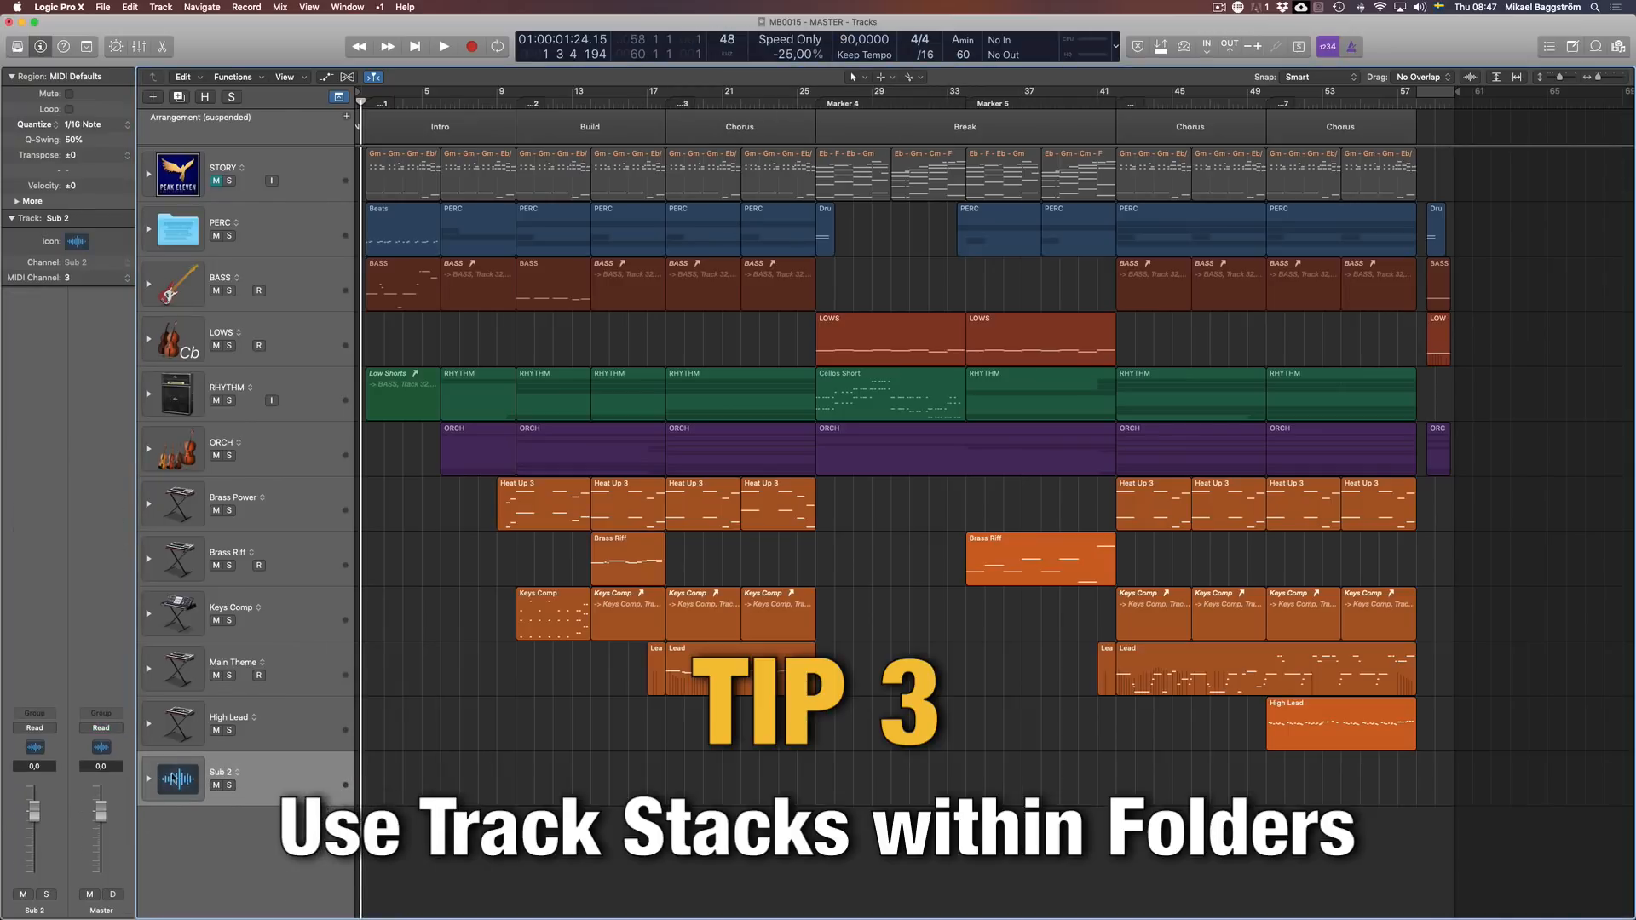
Step: Give the new Sub 2 folder stack the blue folder icon and expand it
left_click(178, 778)
left_click(391, 747)
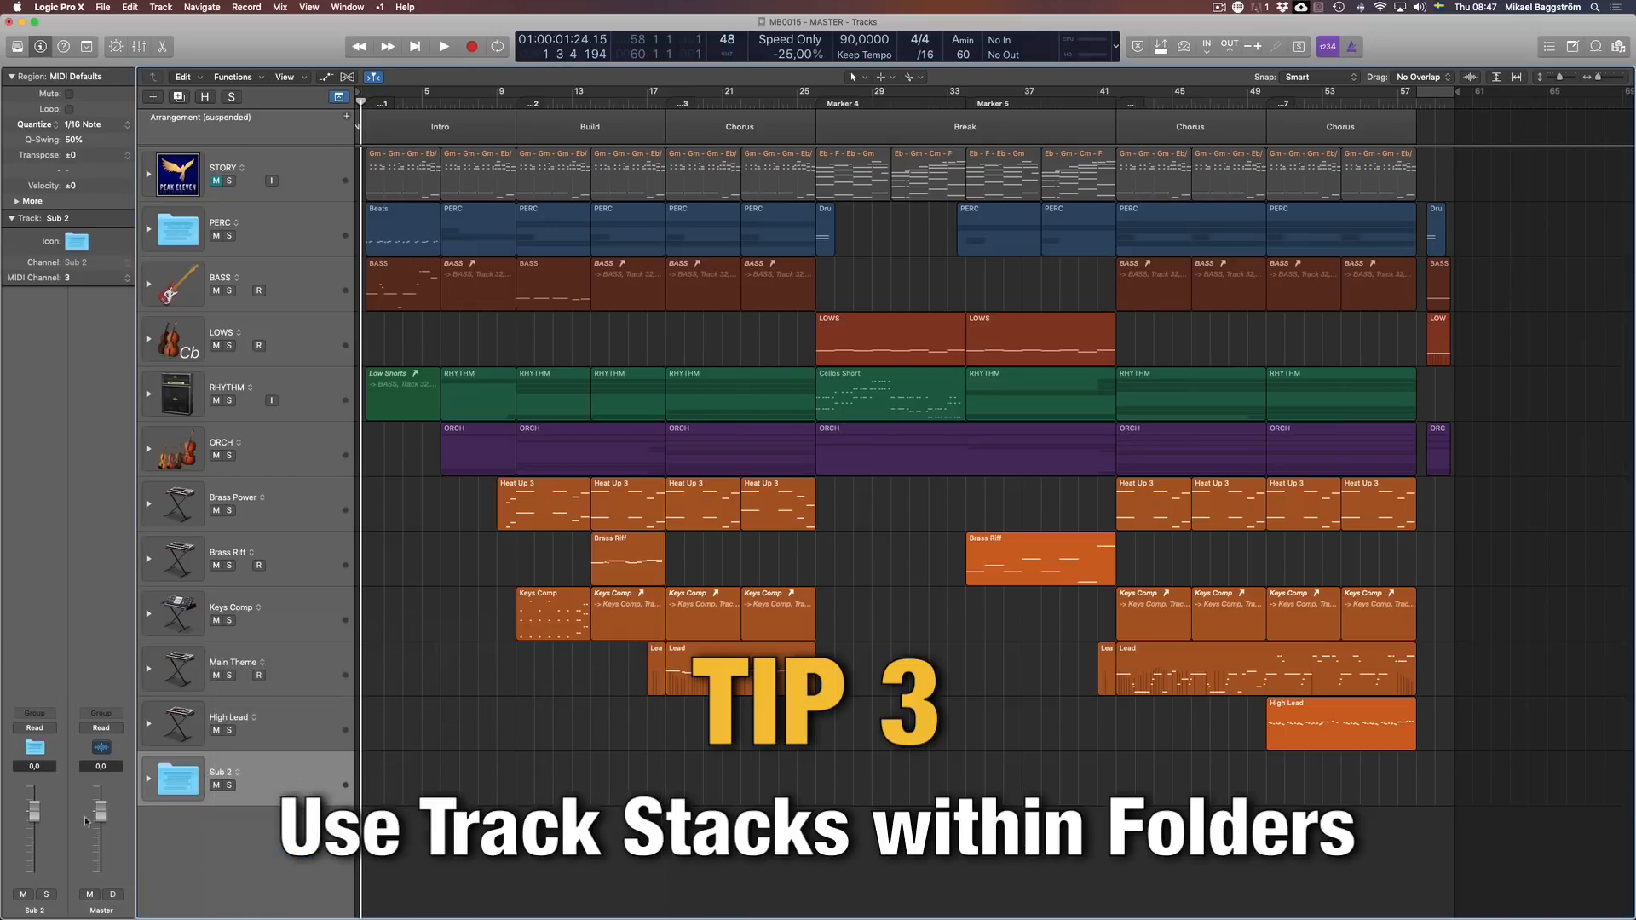
left_click(149, 779)
Step: Create a Summing Stack from the Inst 46 track inside the Sub 2 folder and collapse that stack
left_click(275, 843)
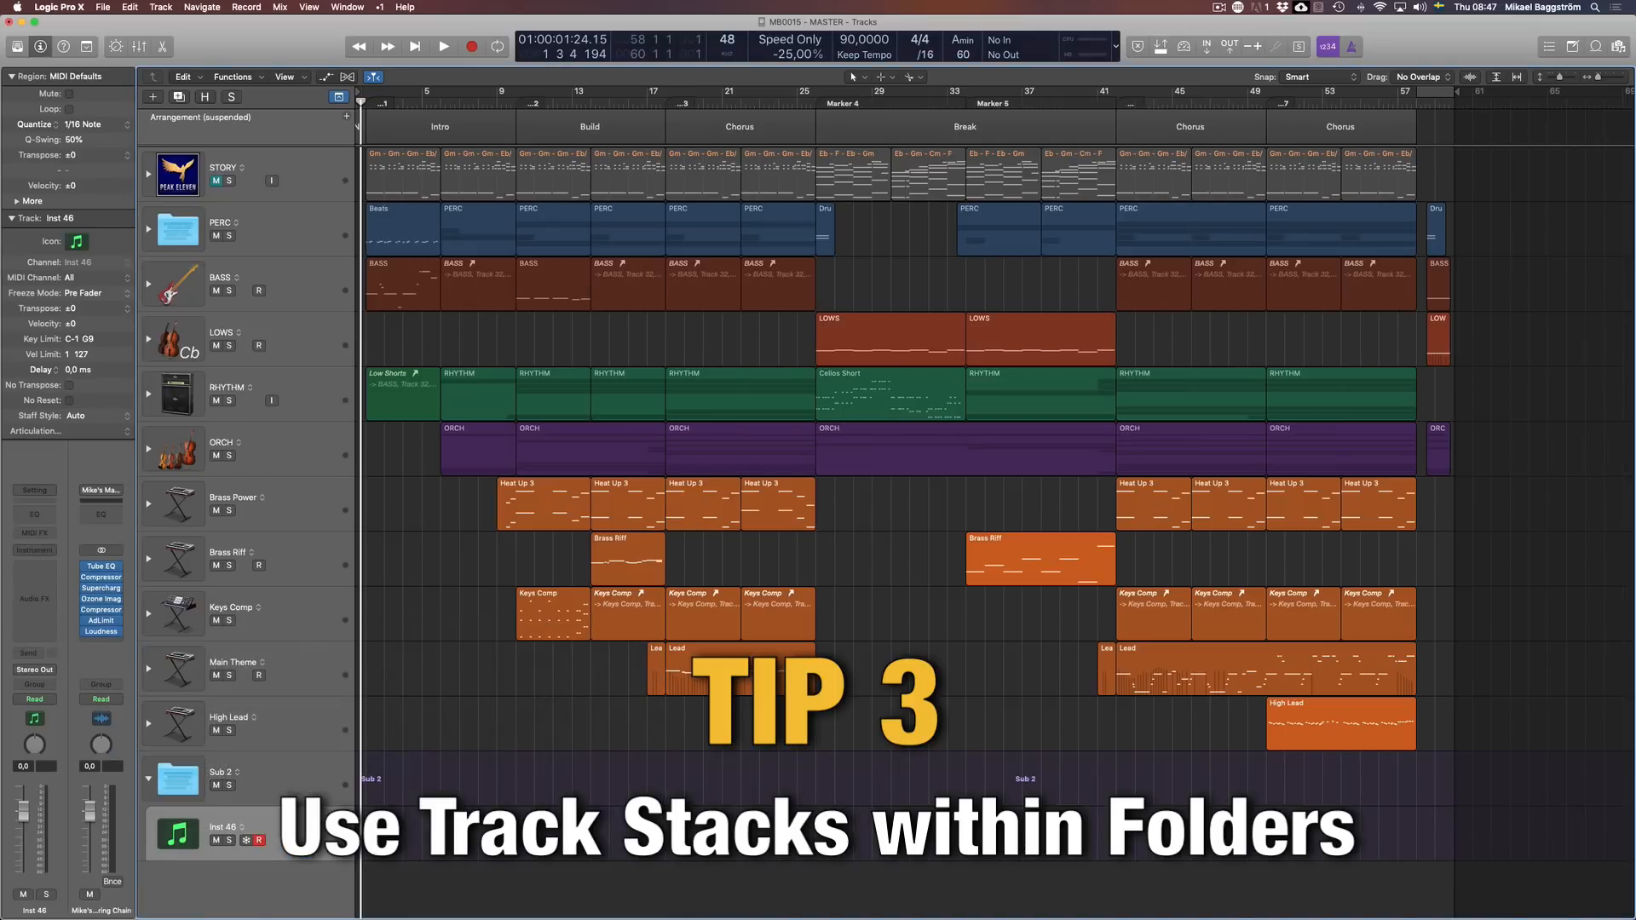
right_click(281, 841)
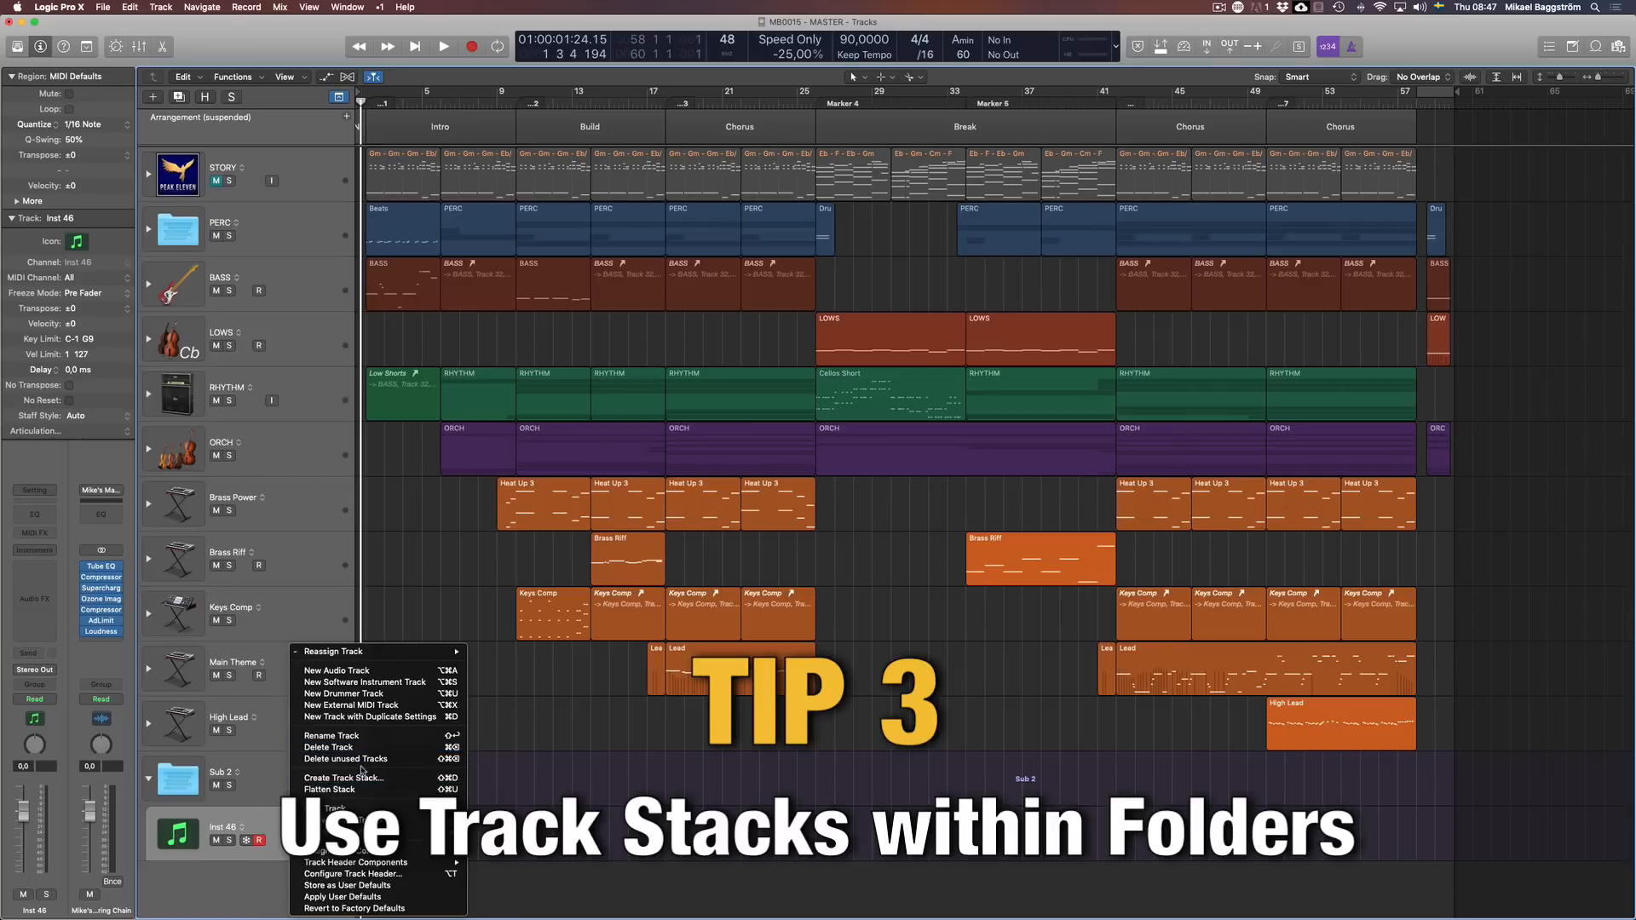
left_click(368, 778)
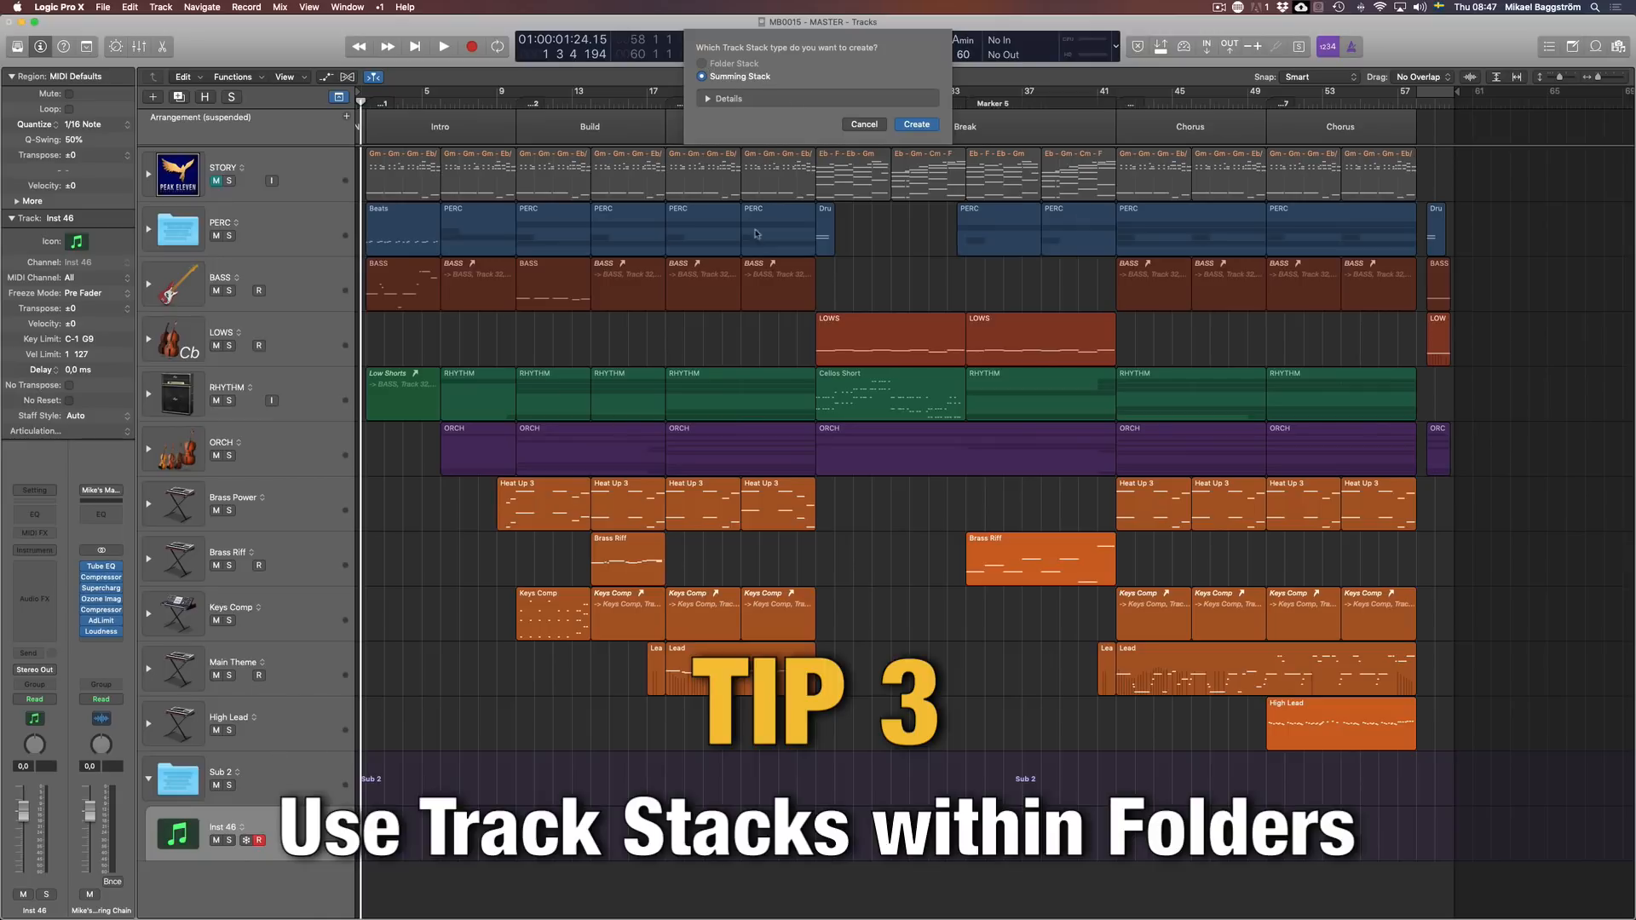
left_click(916, 124)
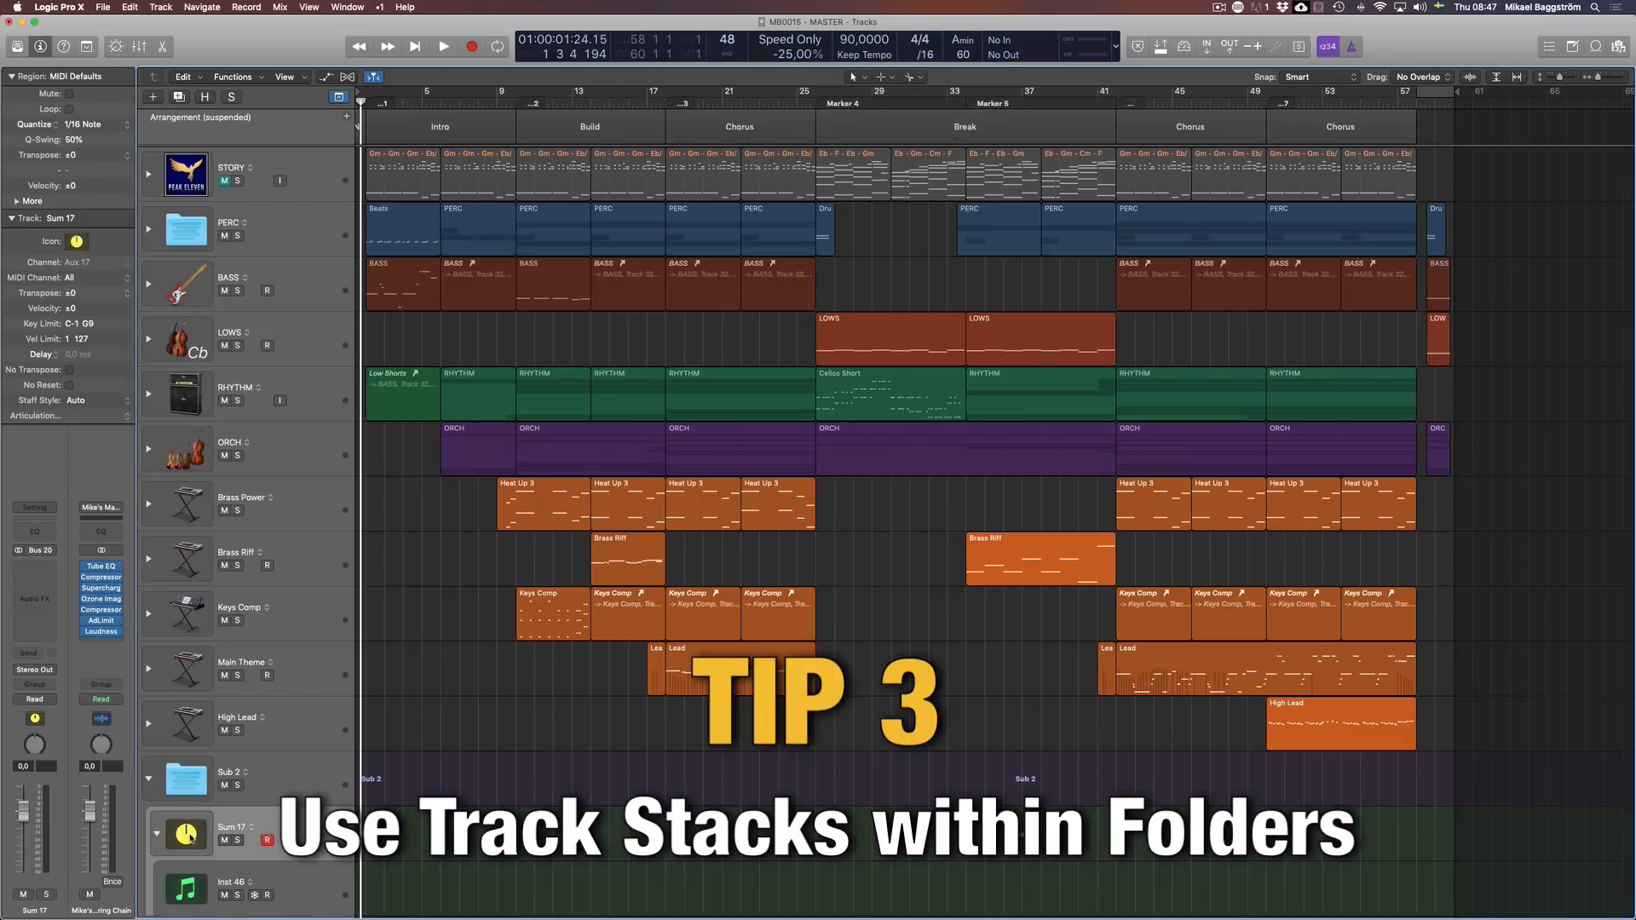
left_click(158, 833)
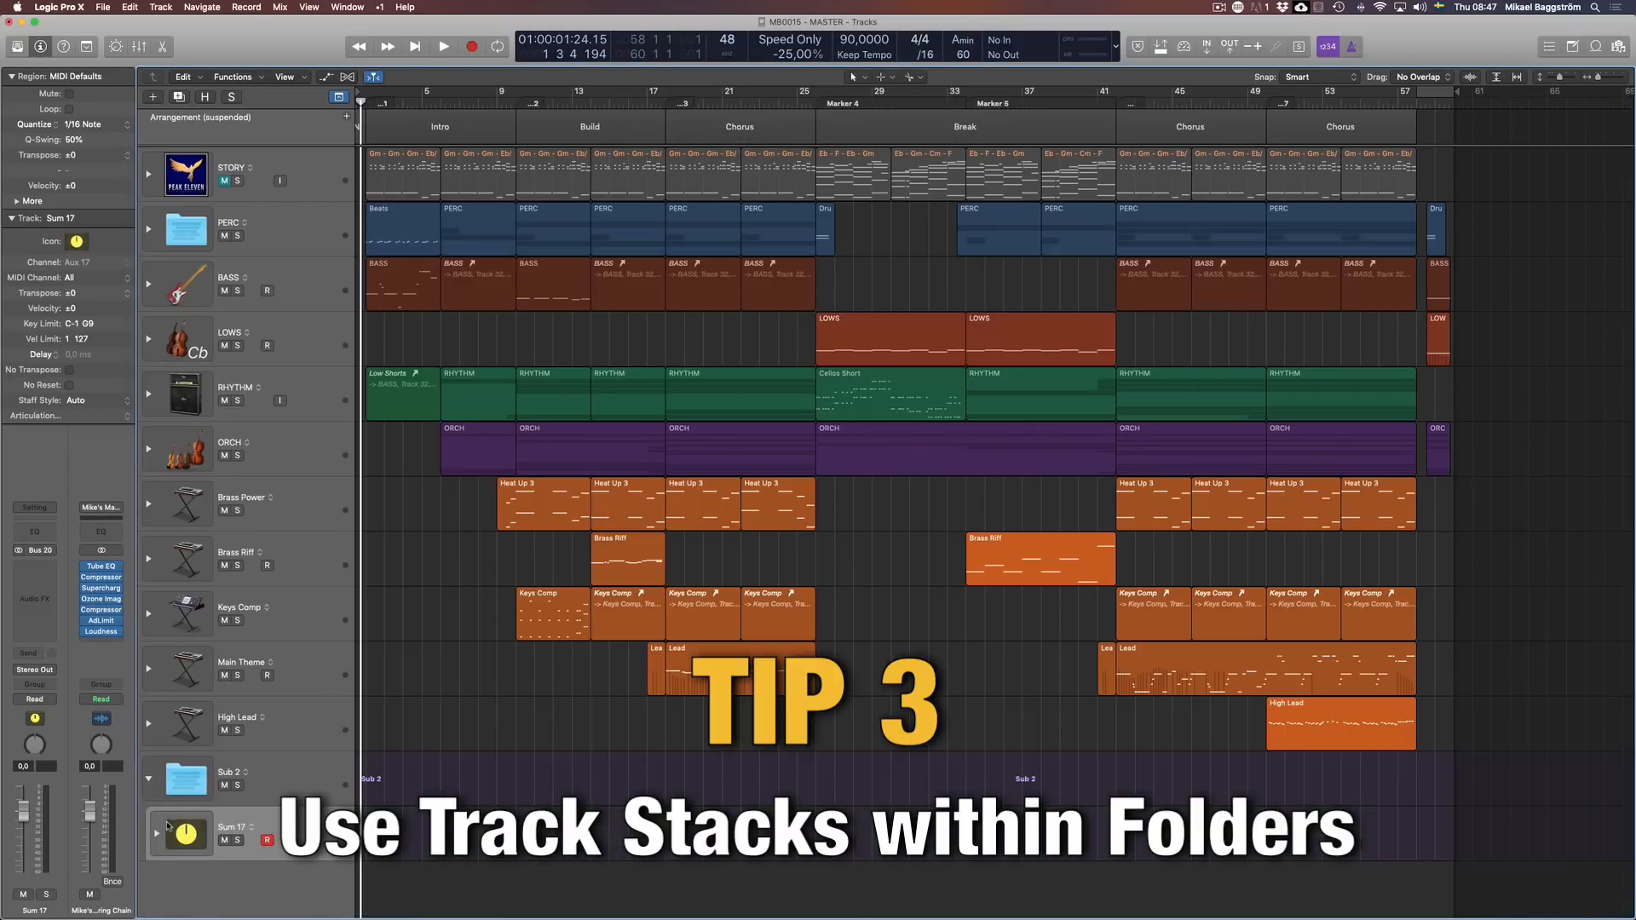
Step: Add two more summing stacks below Sum 17 inside the Sub 2 folder, and select the Sub 2 folder track
left_click(182, 99)
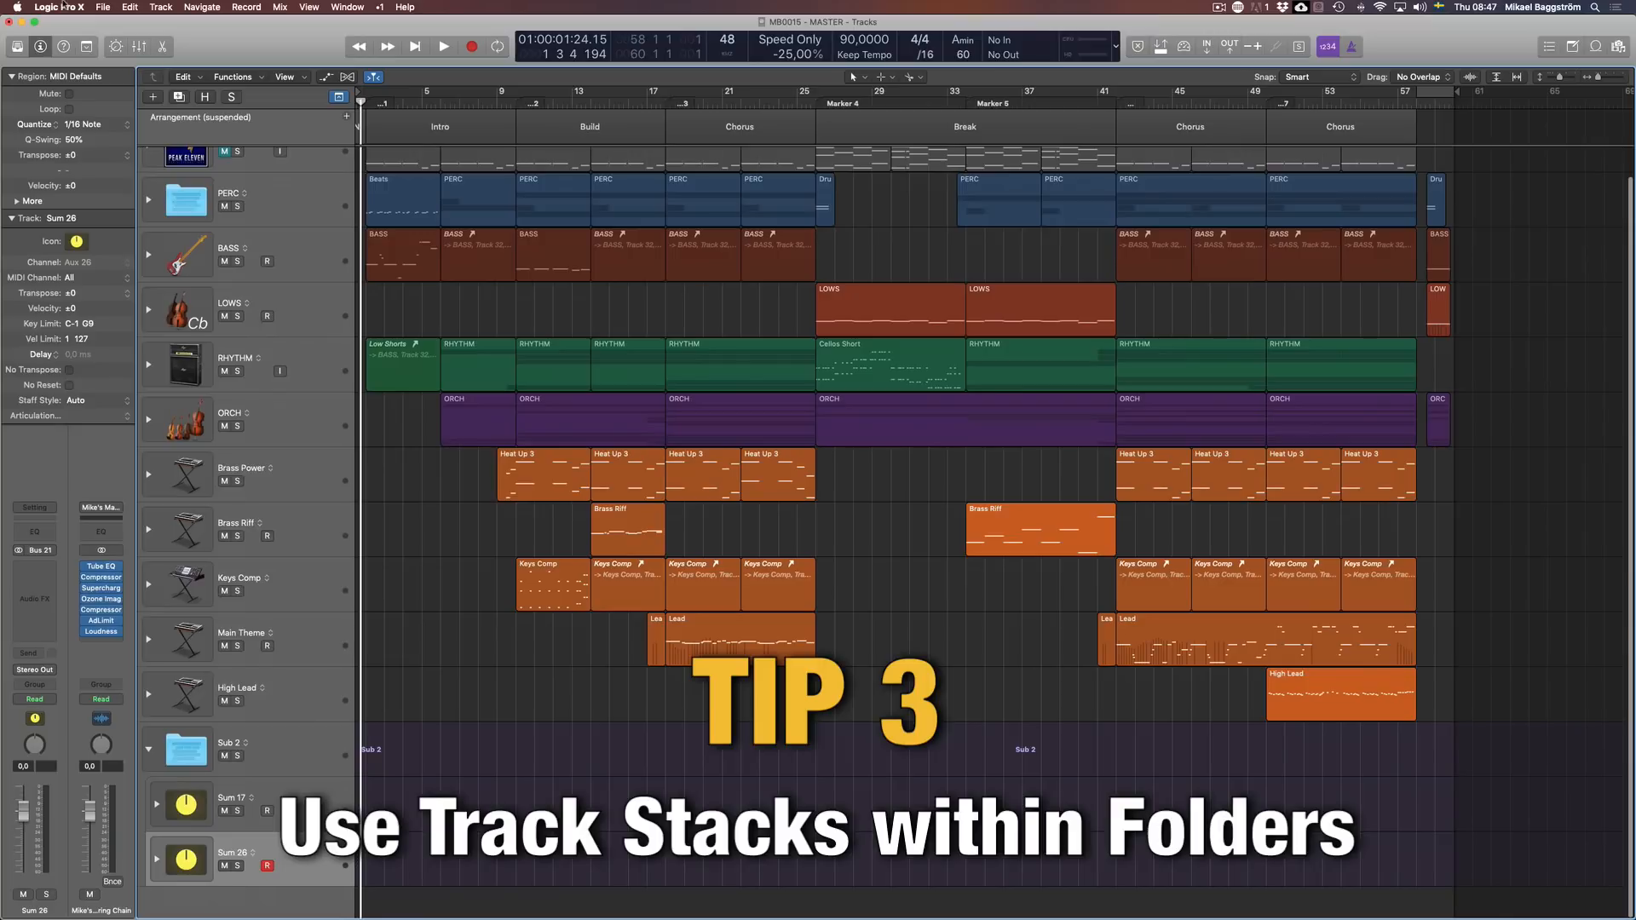
key("super+d")
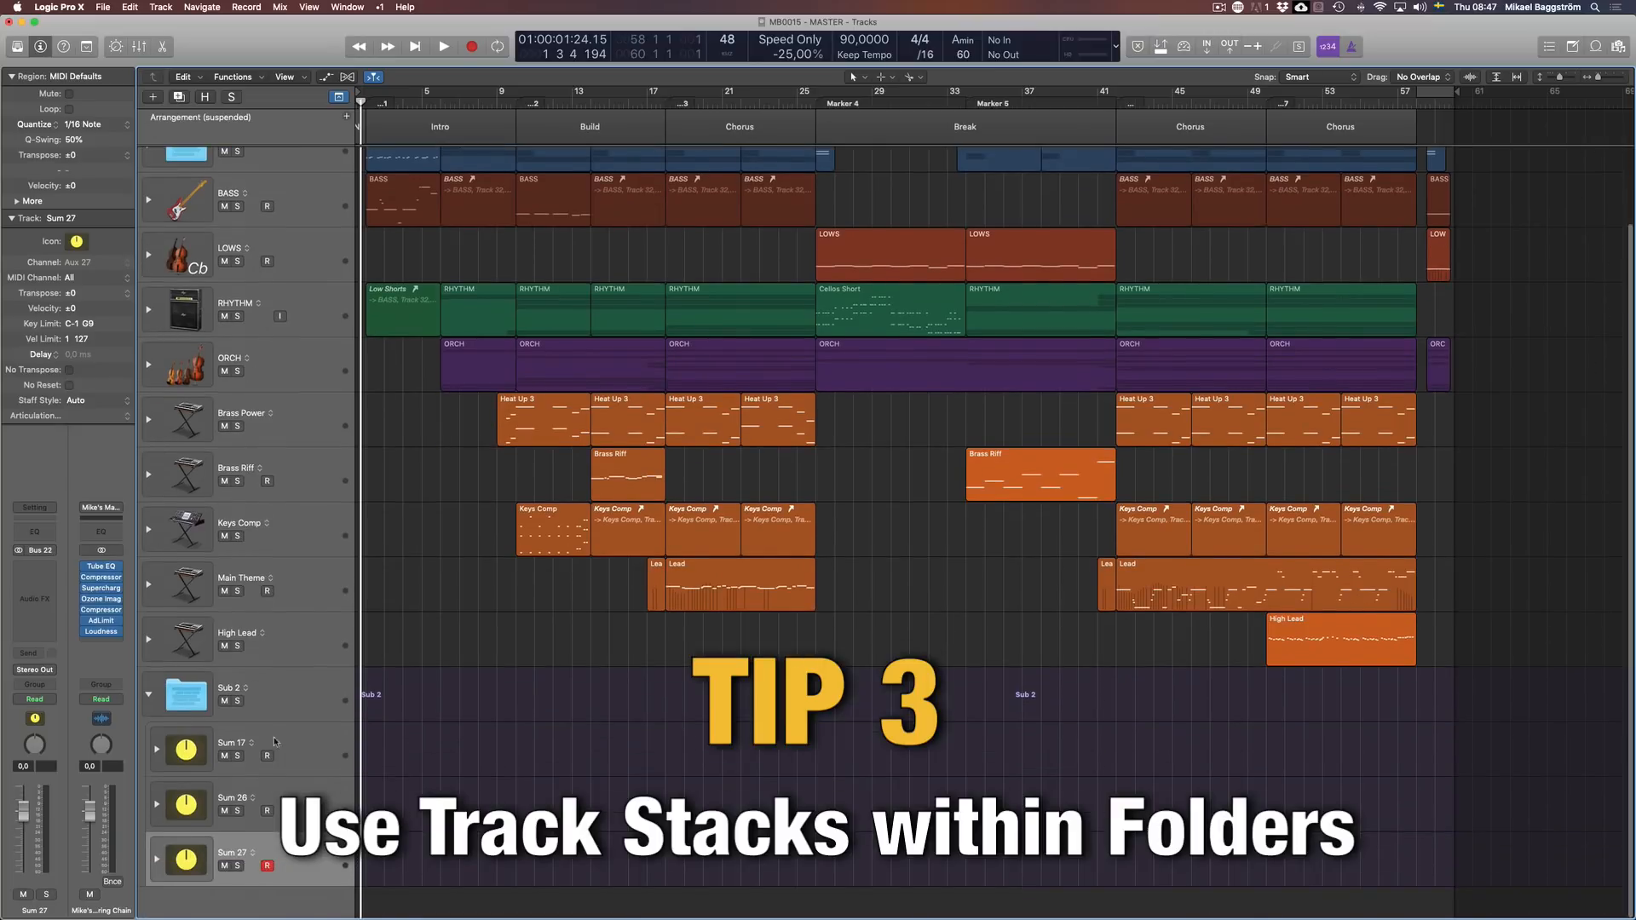
left_click(195, 720)
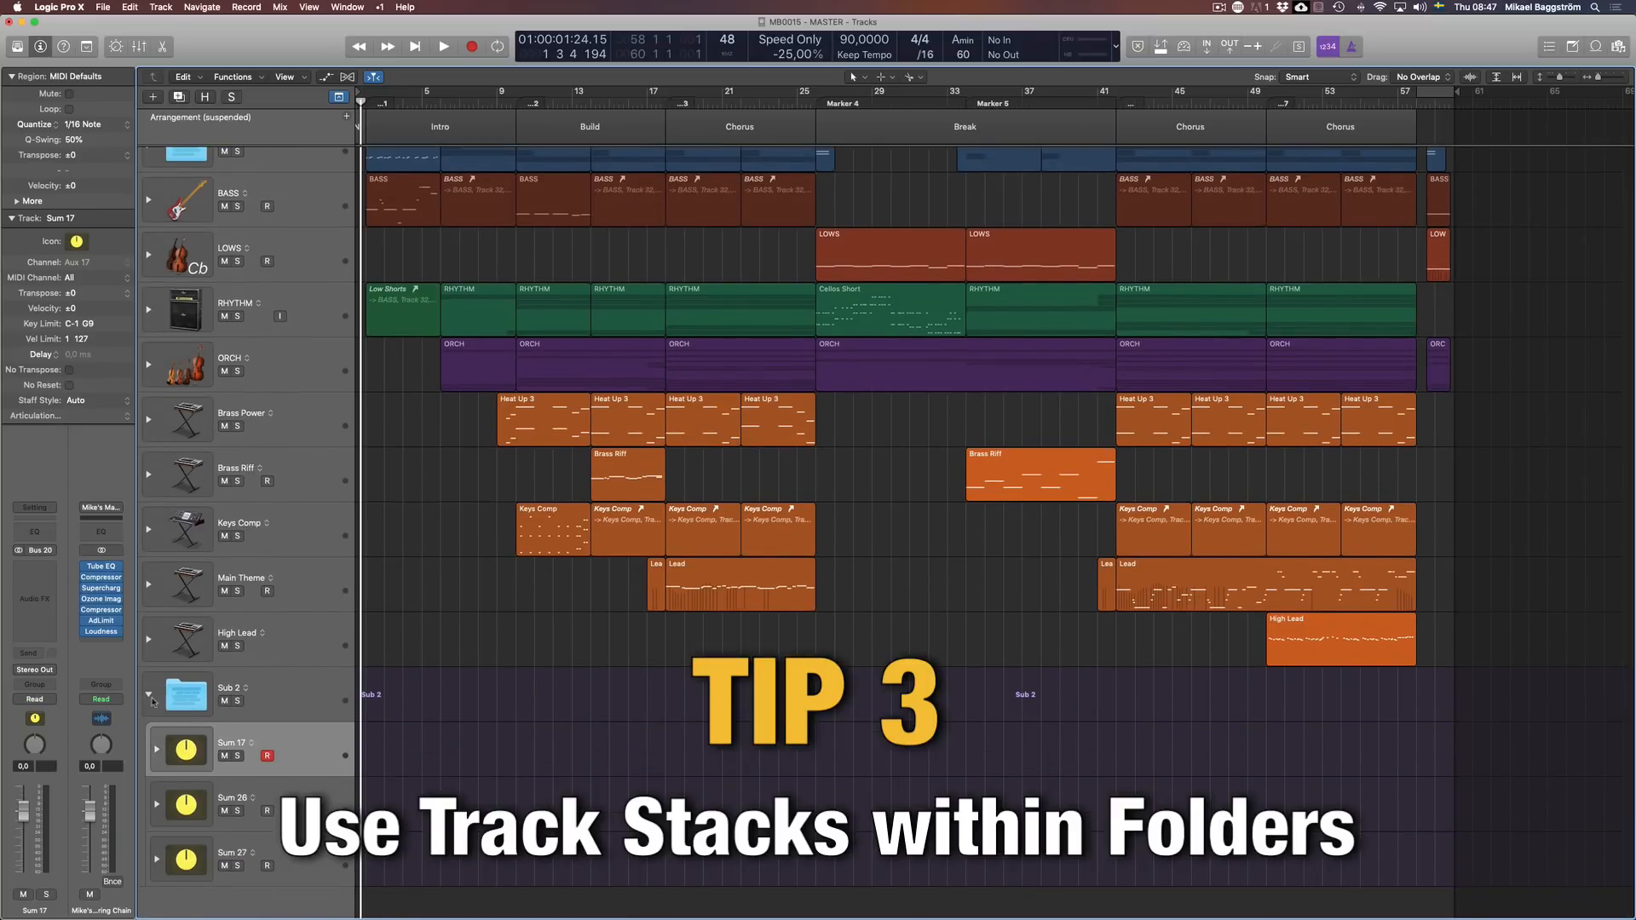
left_click(325, 709)
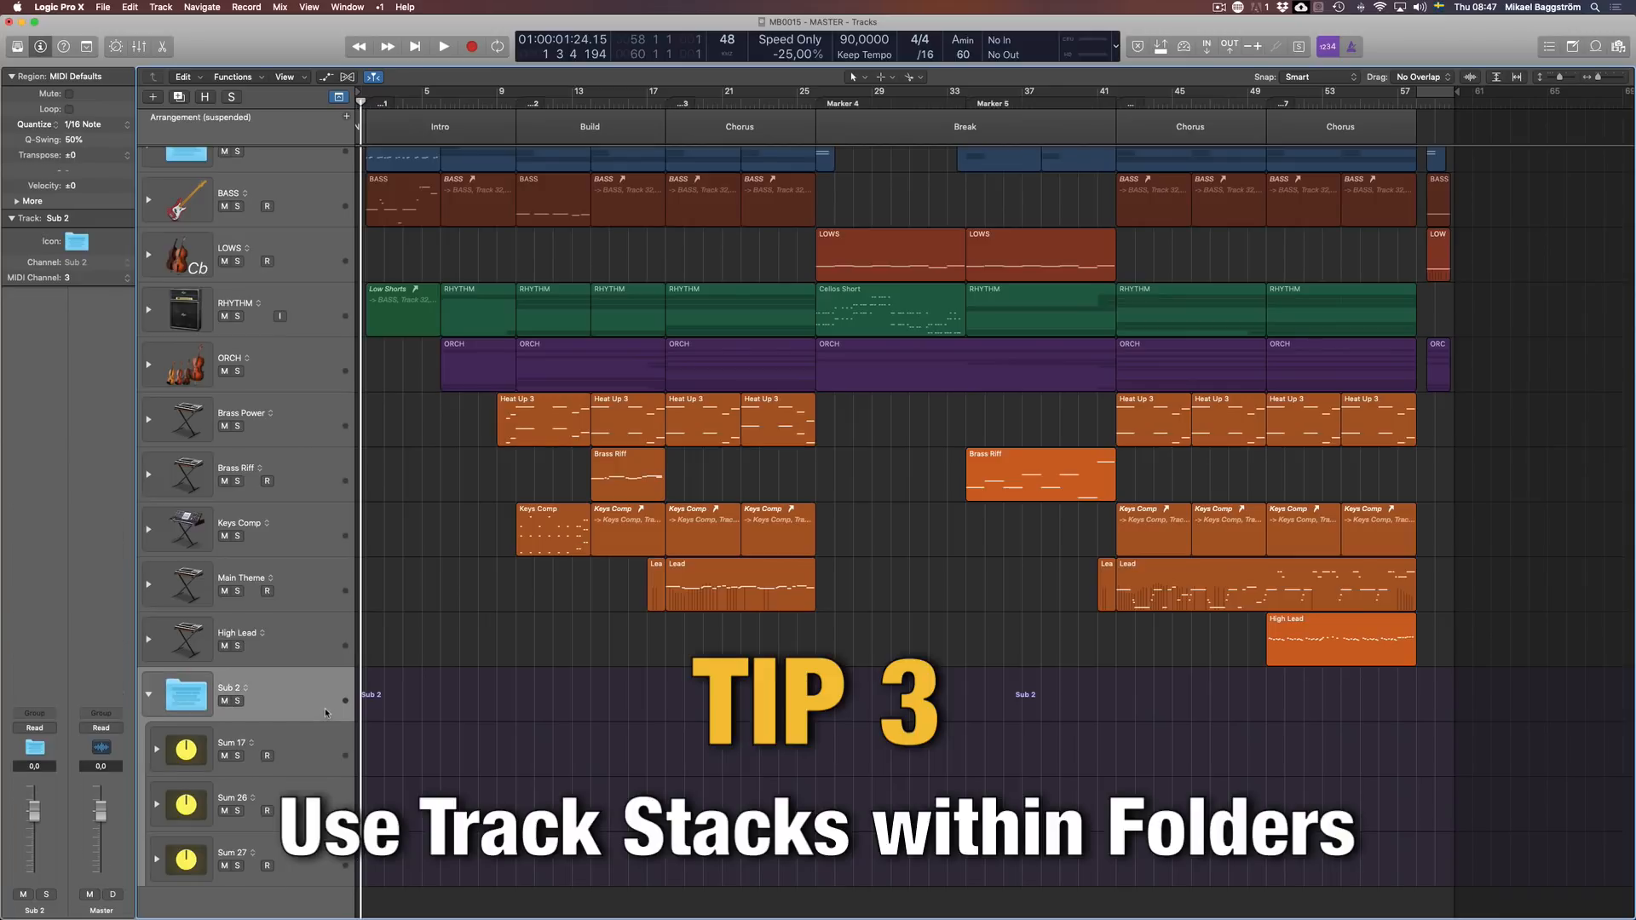
Step: Delete the Sub 2 folder with its nested stacks, and expand the PERC folder
key("super+BackSpace")
left_click(239, 225)
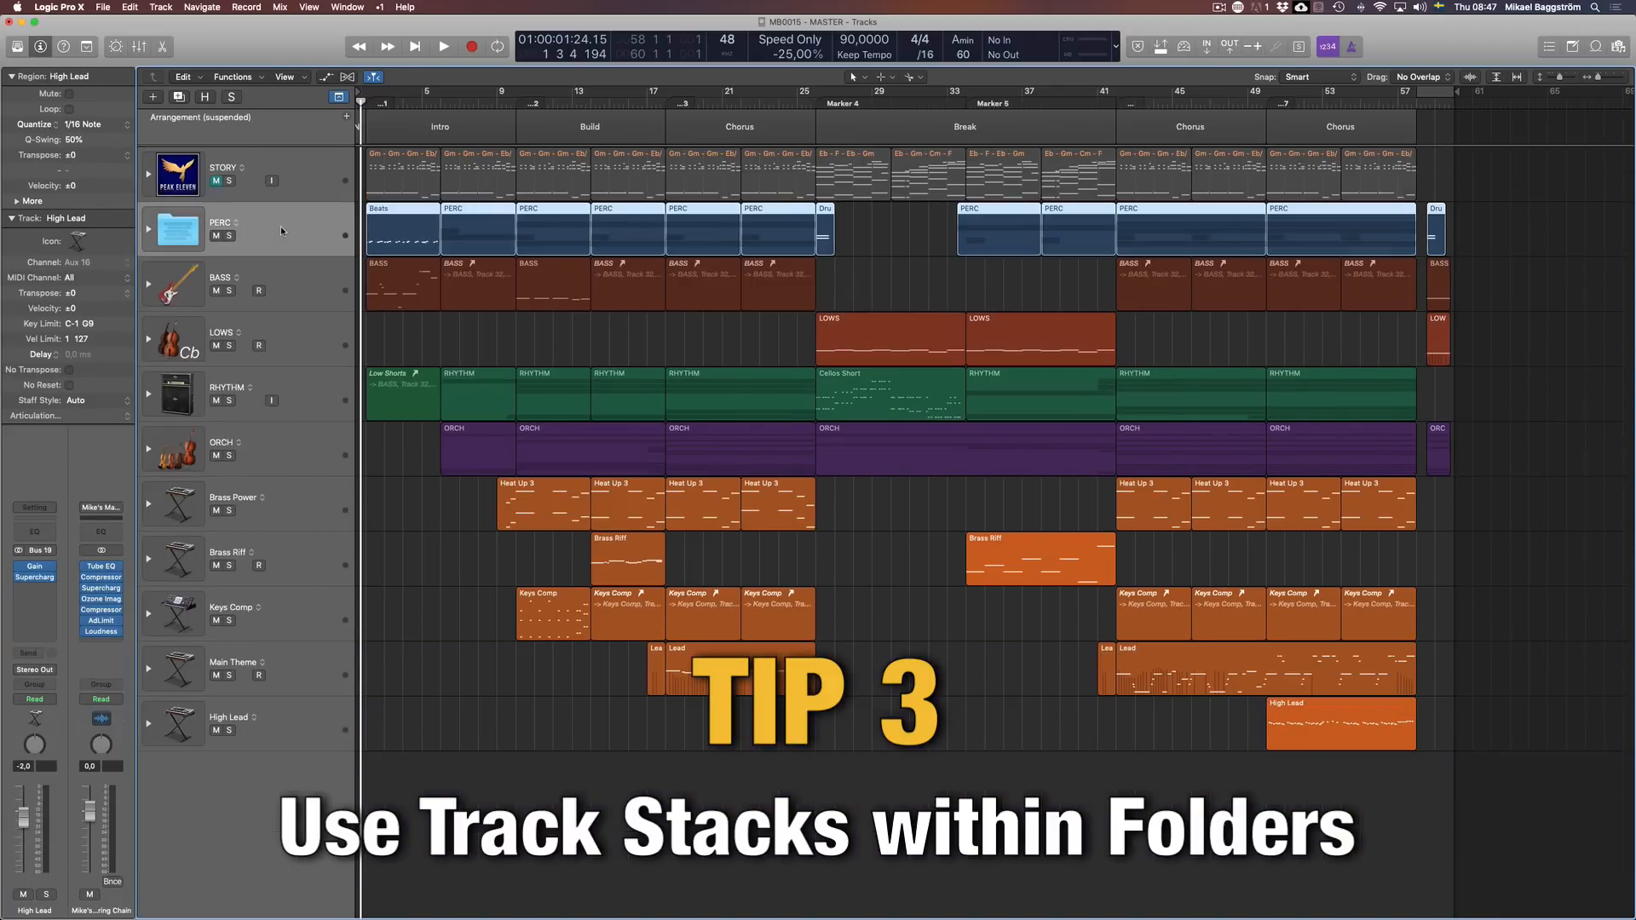
left_click(149, 231)
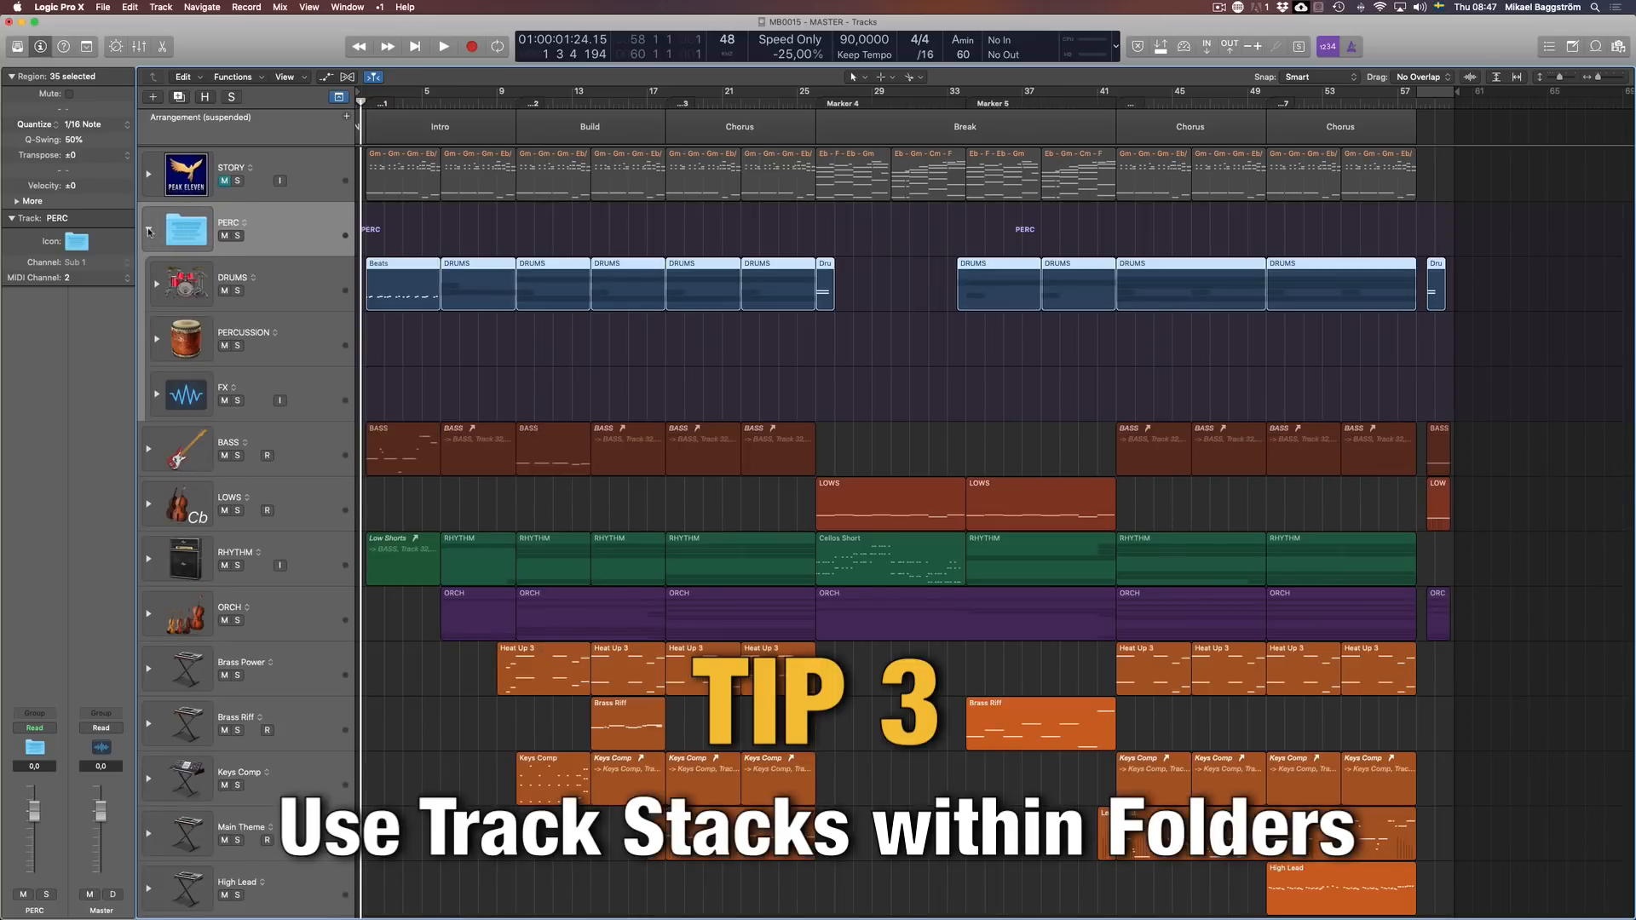
Step: Examine the DRUMS and PERCUSSION stacks inside the PERC folder, briefly expanding PERCUSSION to view its subtracks
left_click(183, 294)
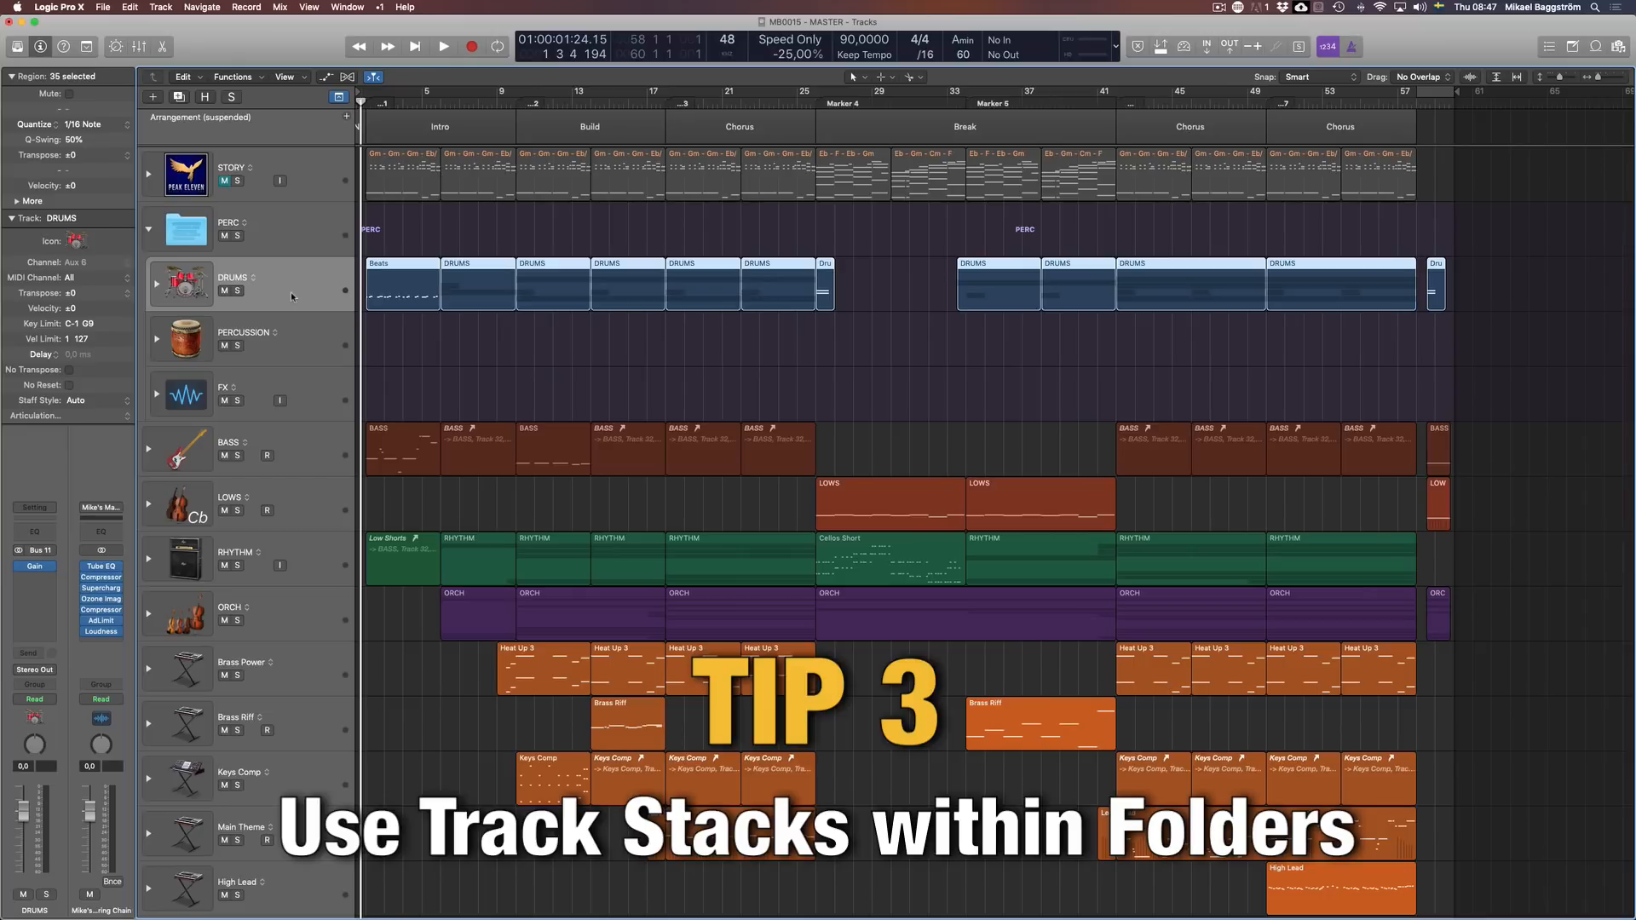
left_click(295, 340)
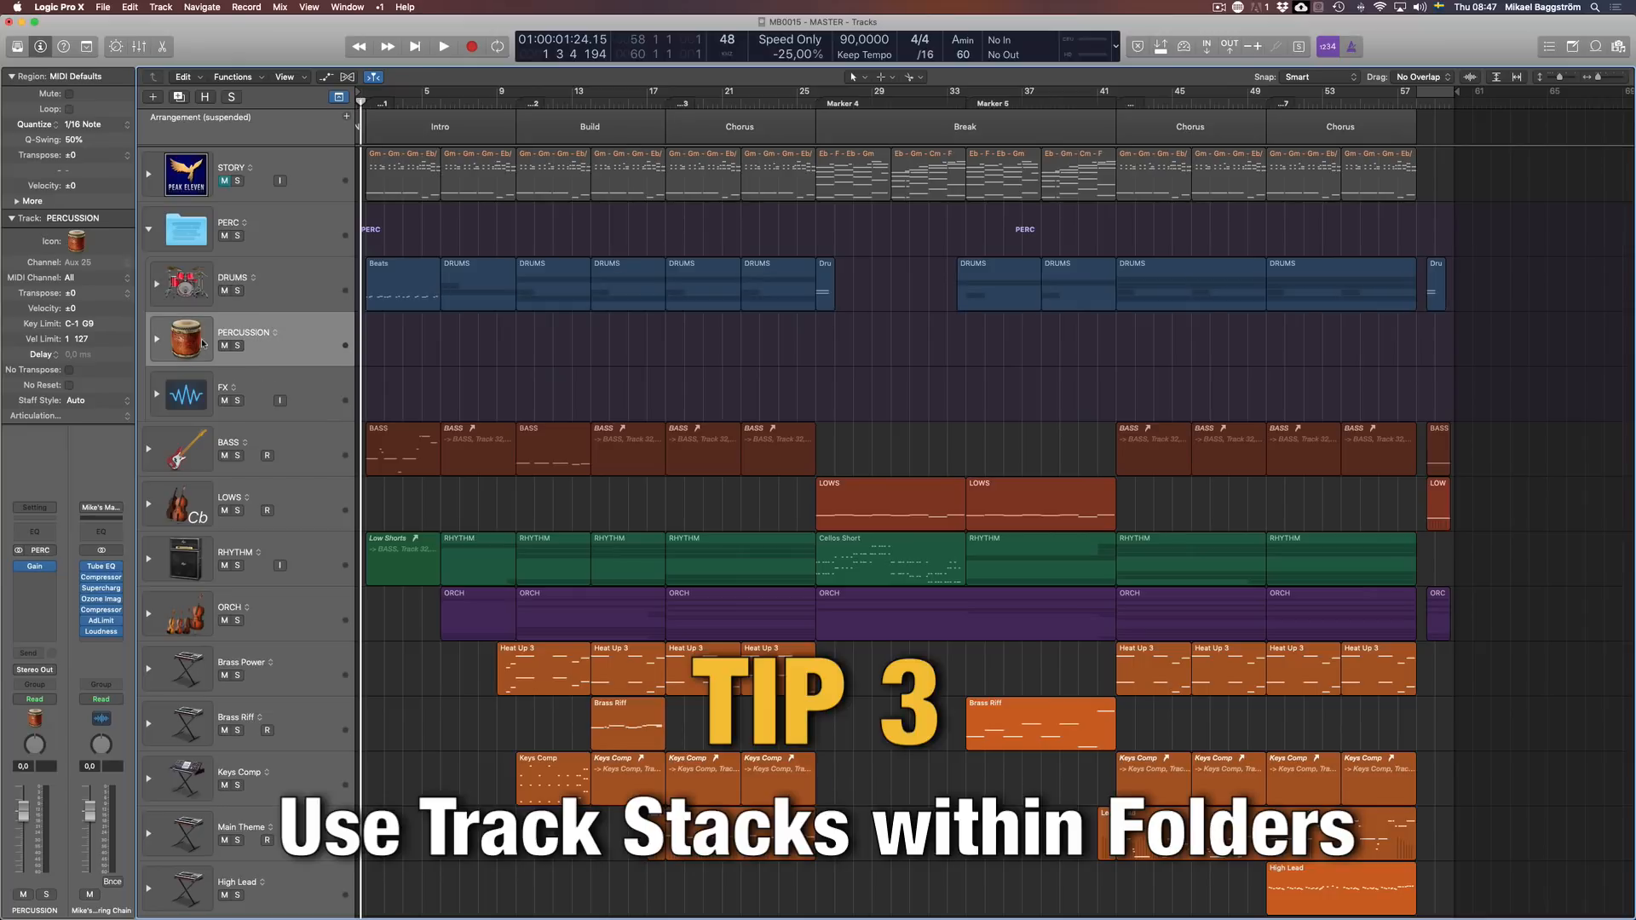
left_click(157, 341)
scroll(296, 389, "down", 2)
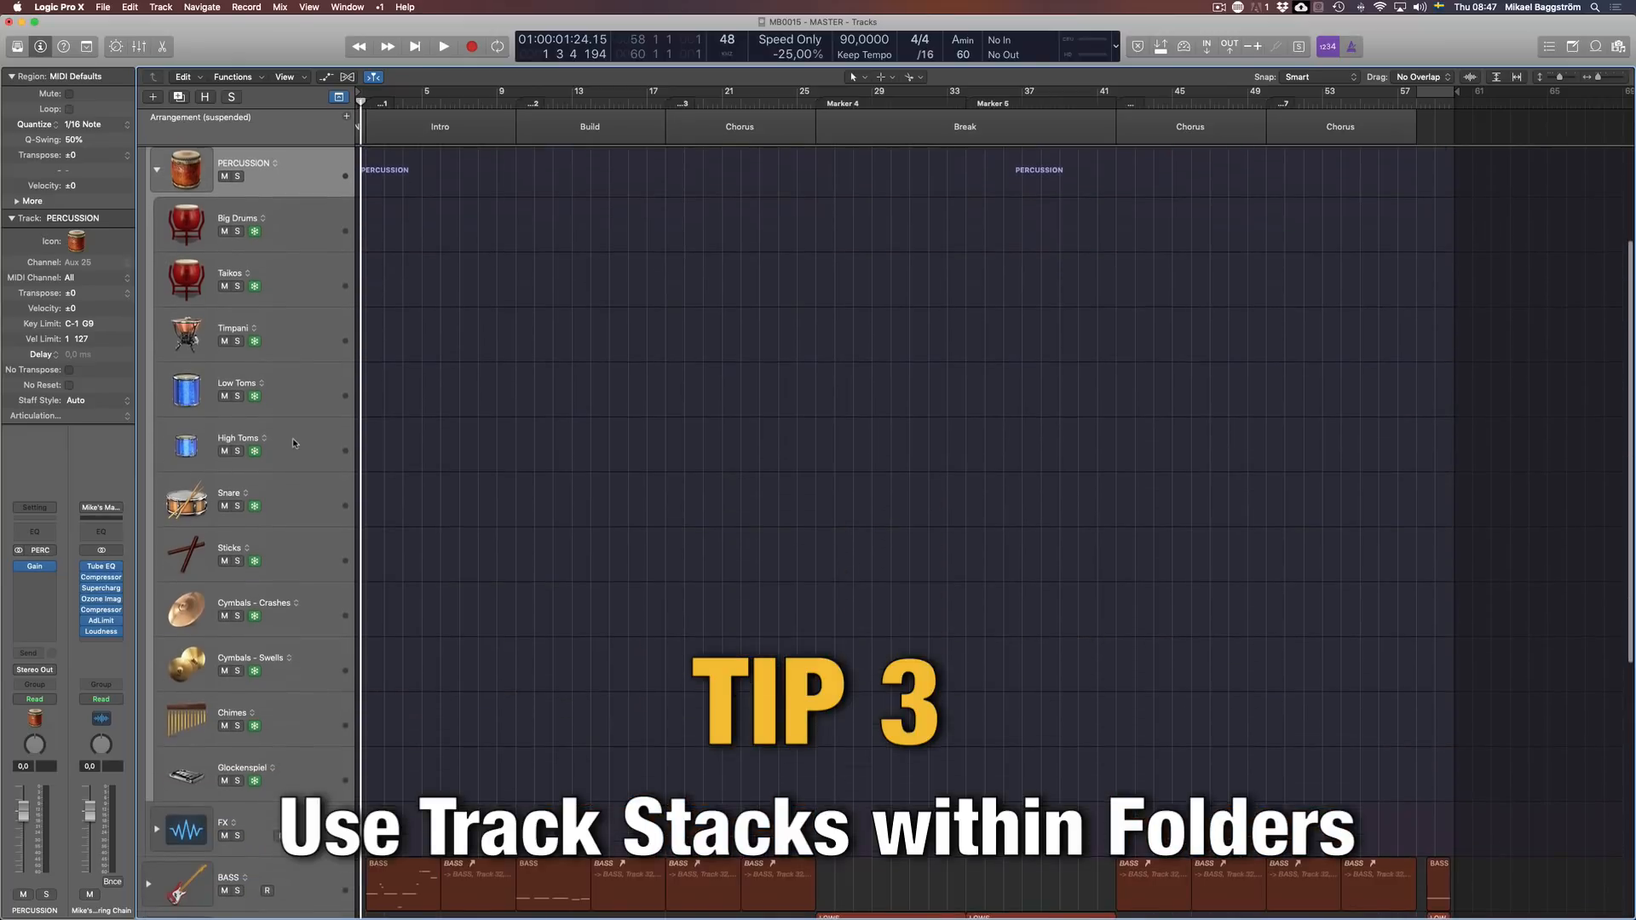
left_click(157, 278)
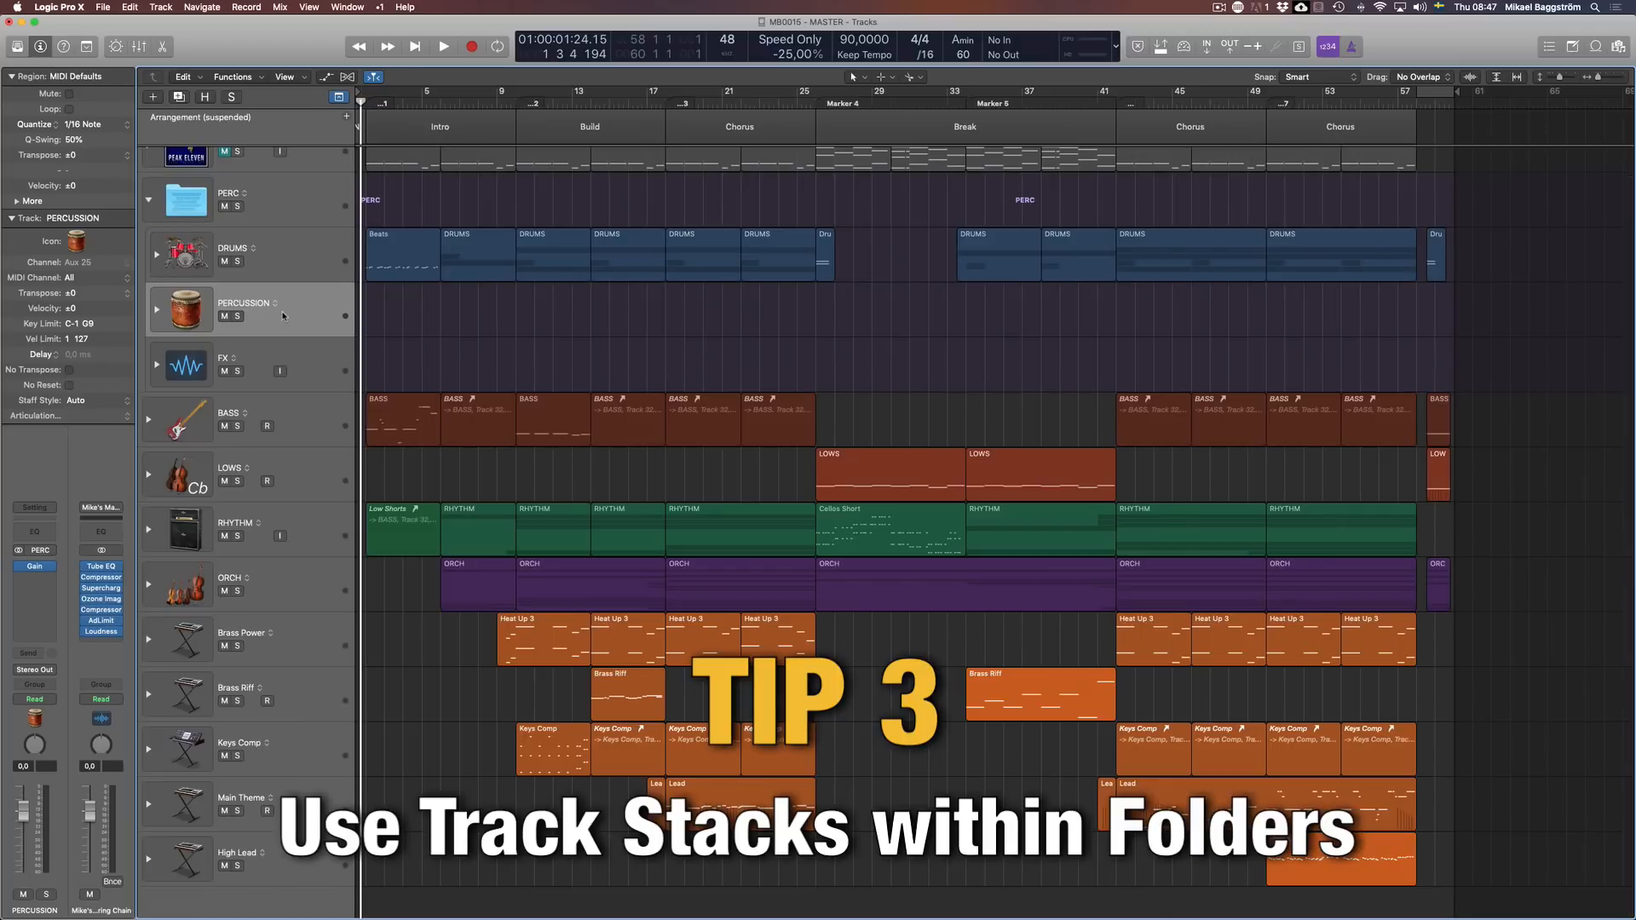
Step: Examine the subtracks of the FX stack inside the PERC folder, and collapse both the stack and the folder
left_click(327, 370)
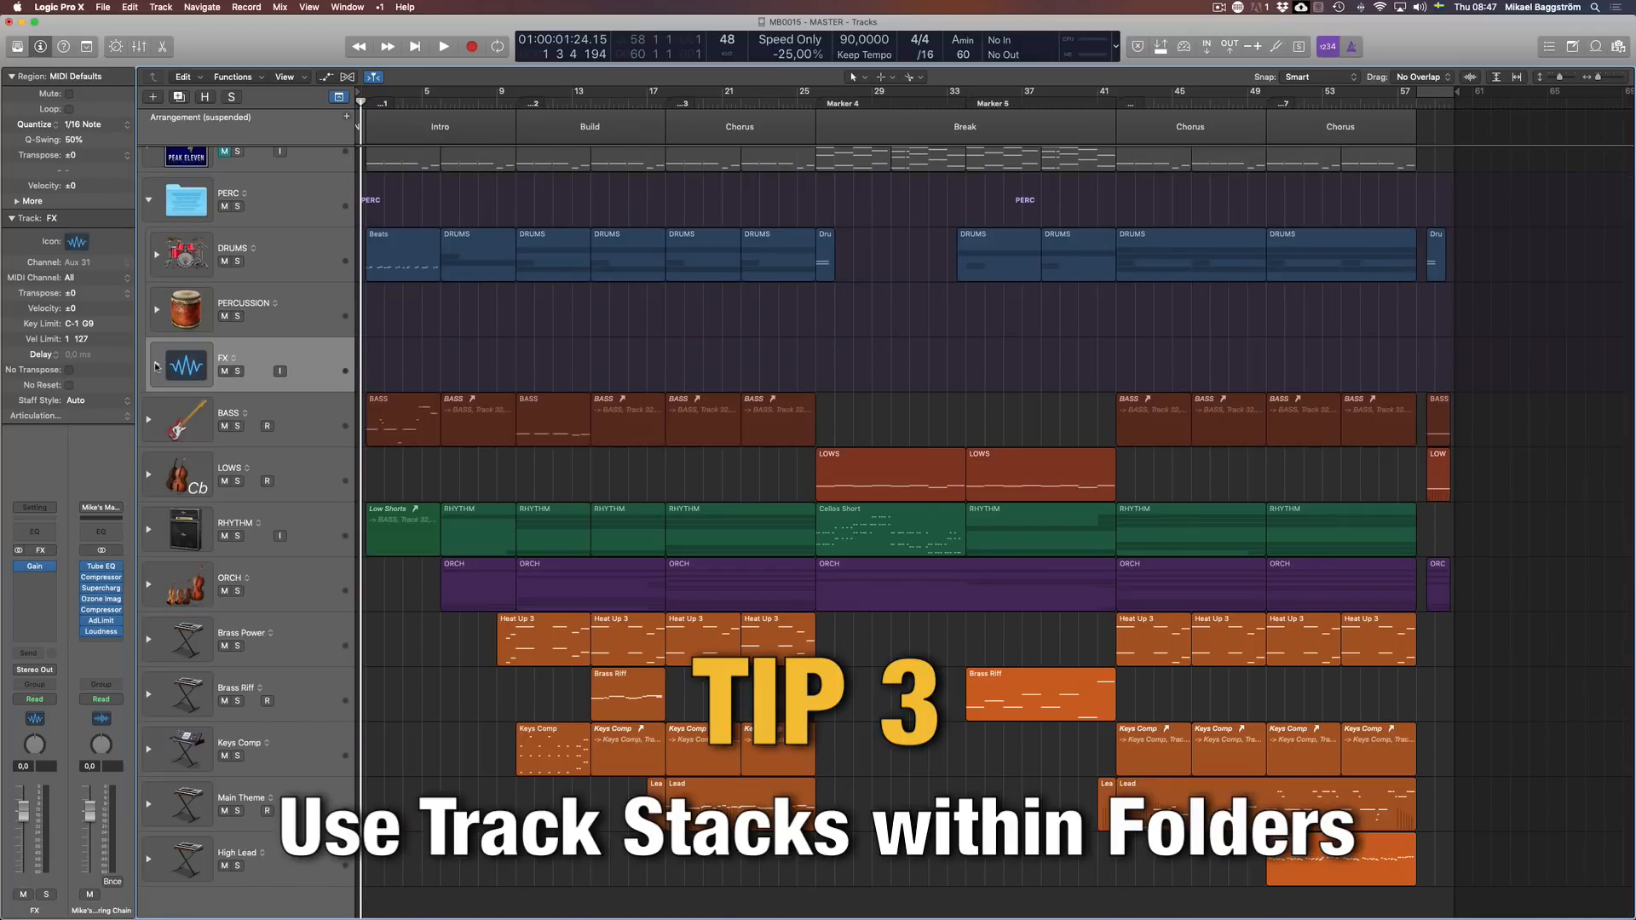
left_click(156, 366)
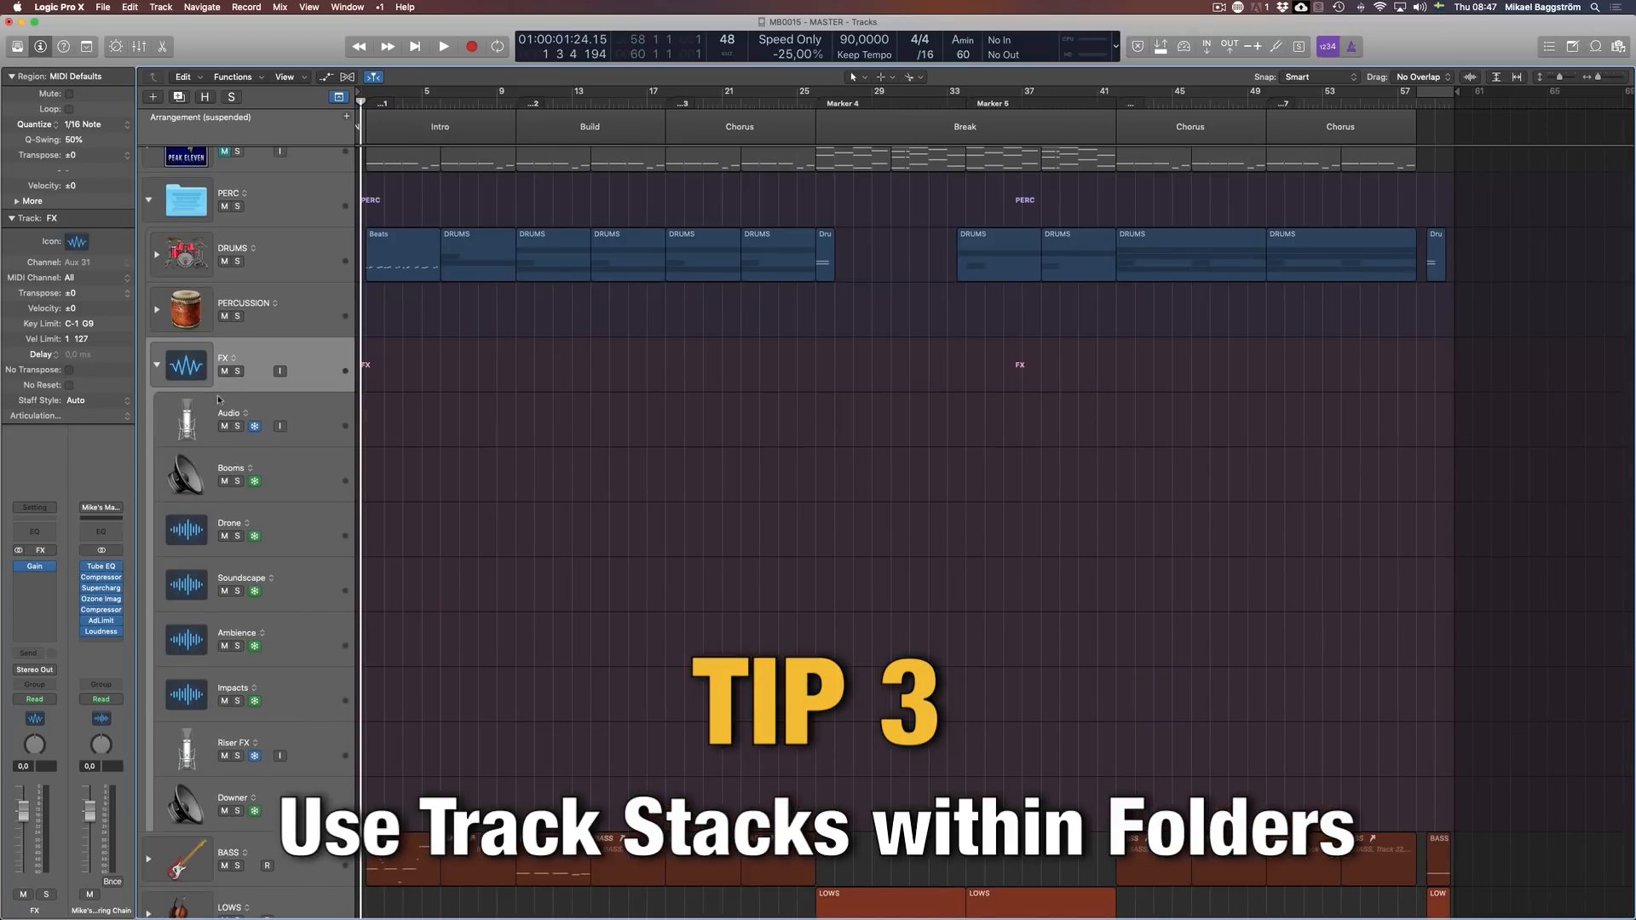
left_click(157, 365)
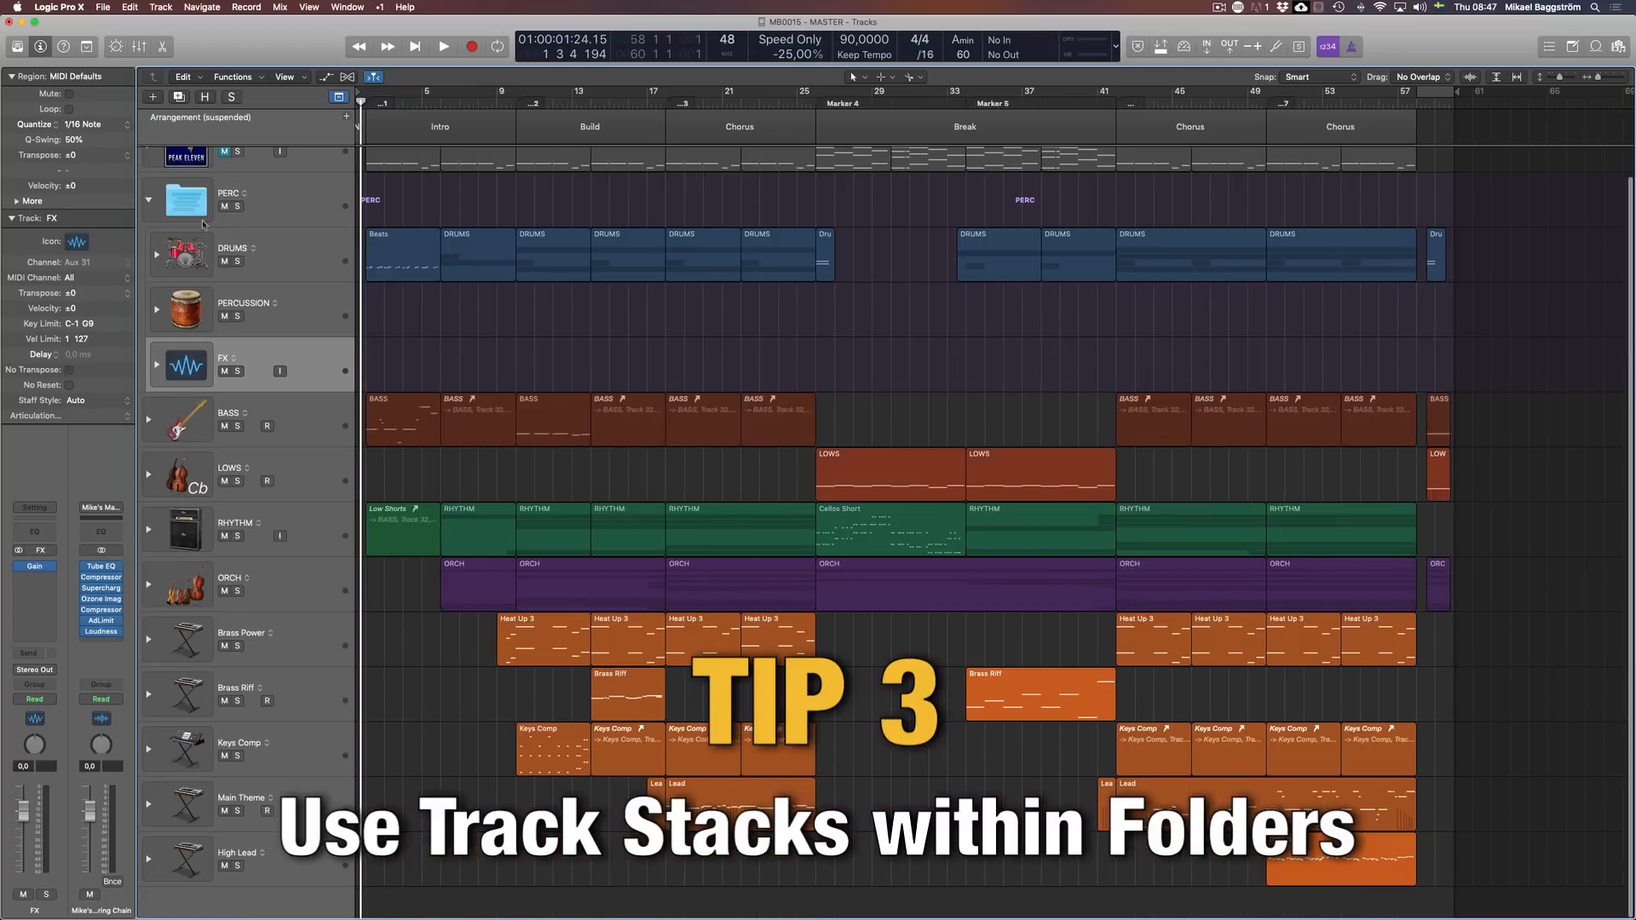
left_click(148, 199)
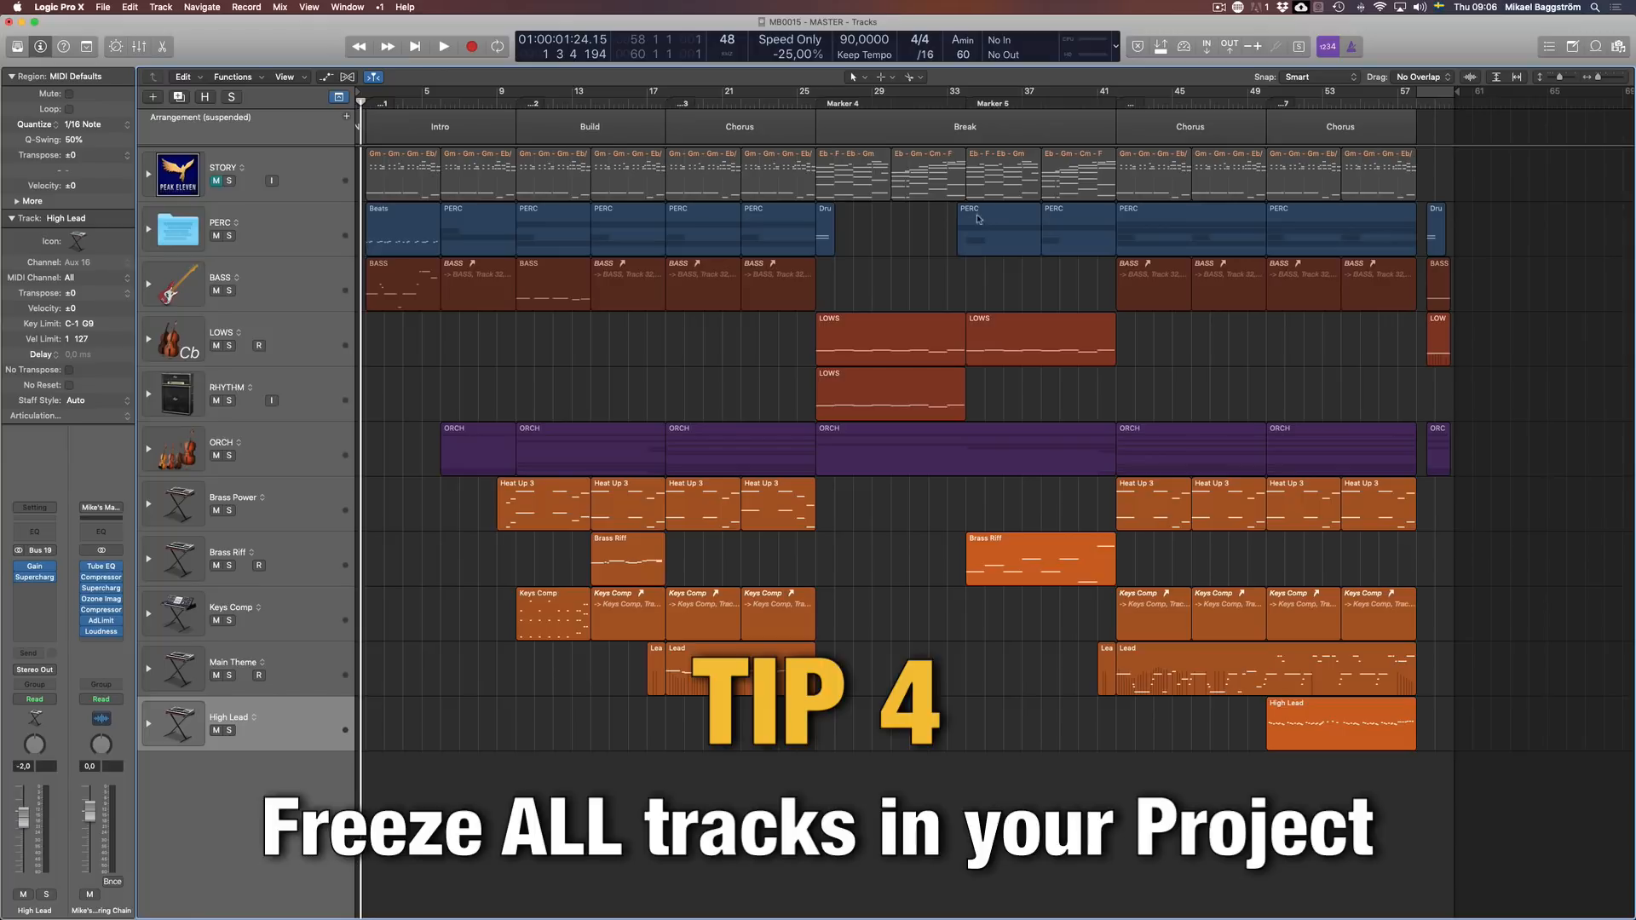
Step: View the subtracks of the BASS and LOWS stacks, toggling Freeze on the Sub Bass track, and collapse both stacks
left_click(149, 284)
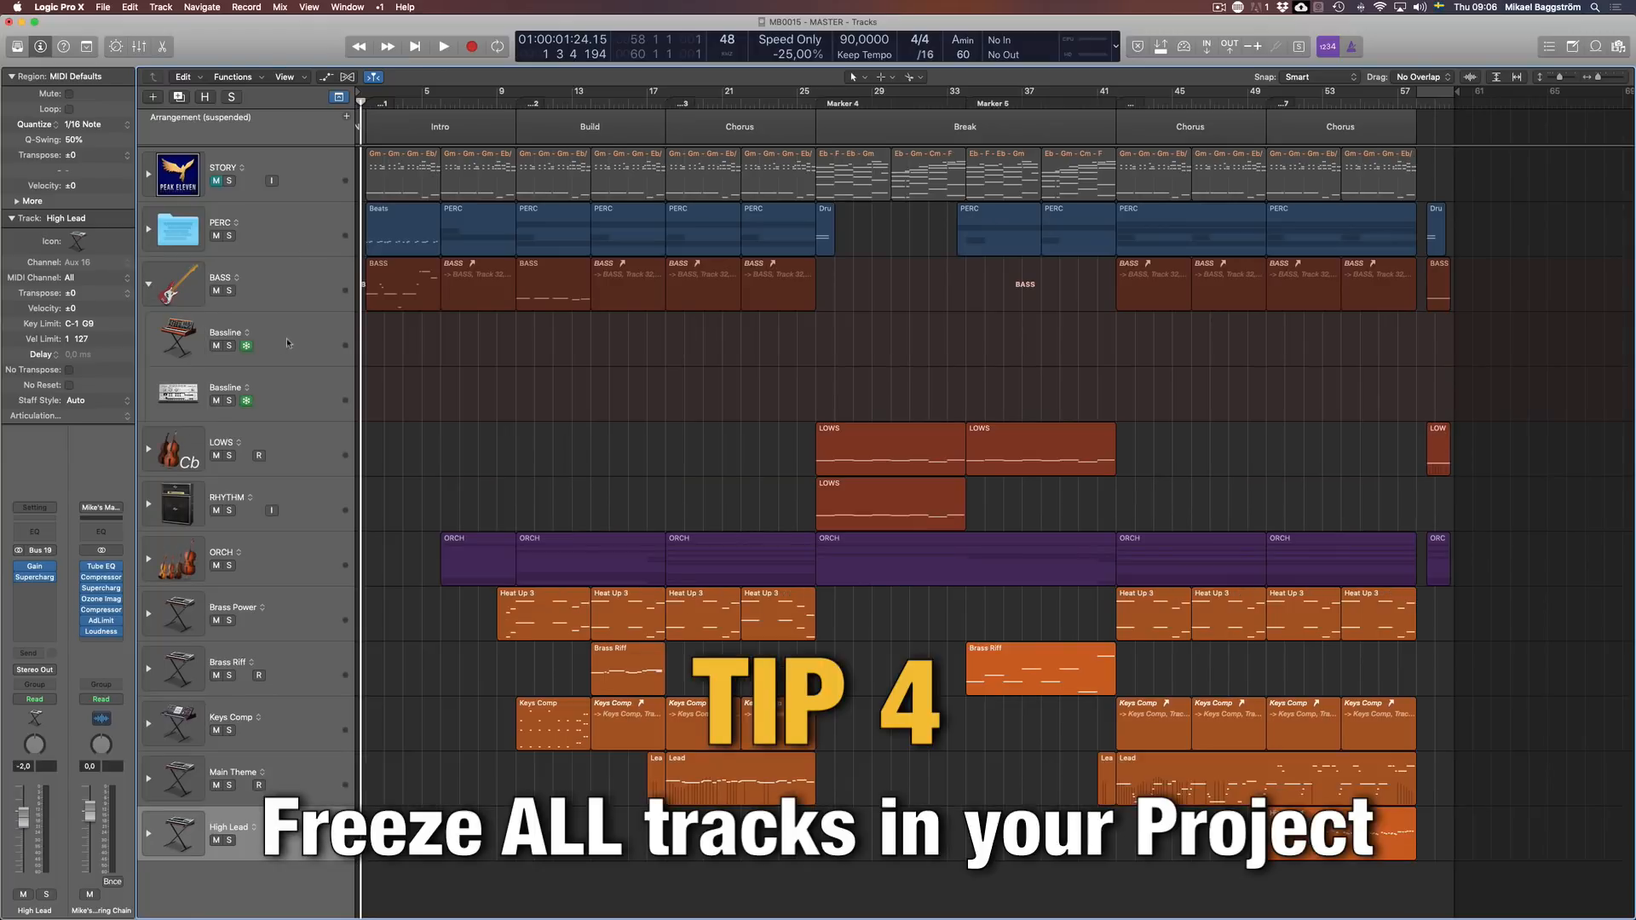
left_click(148, 284)
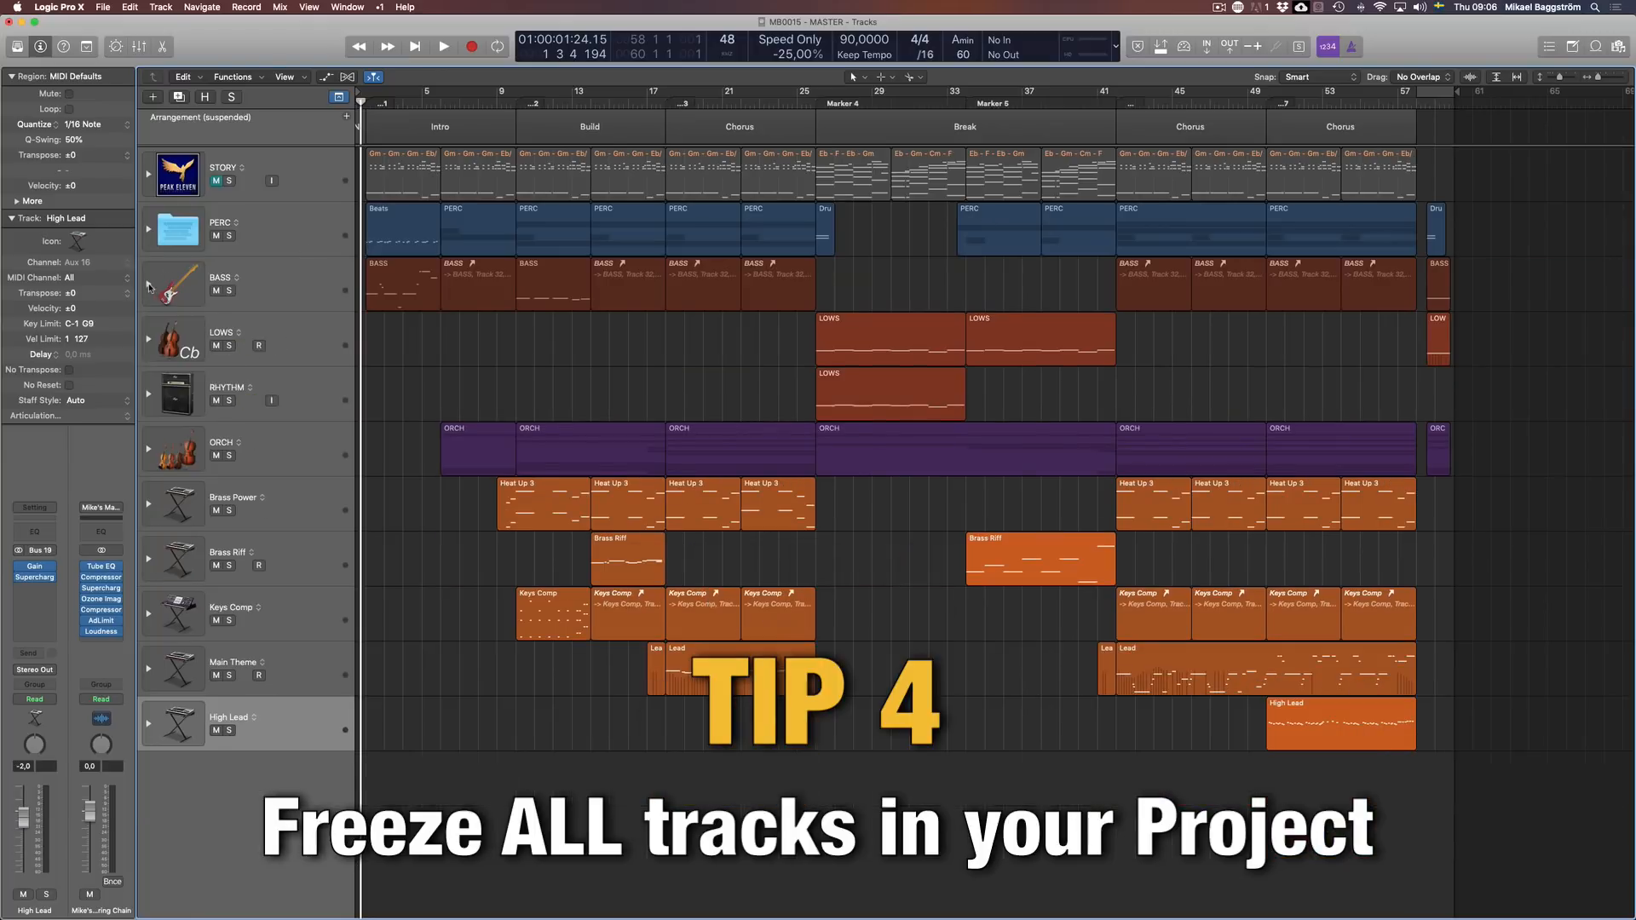
left_click(148, 339)
left_click(246, 401)
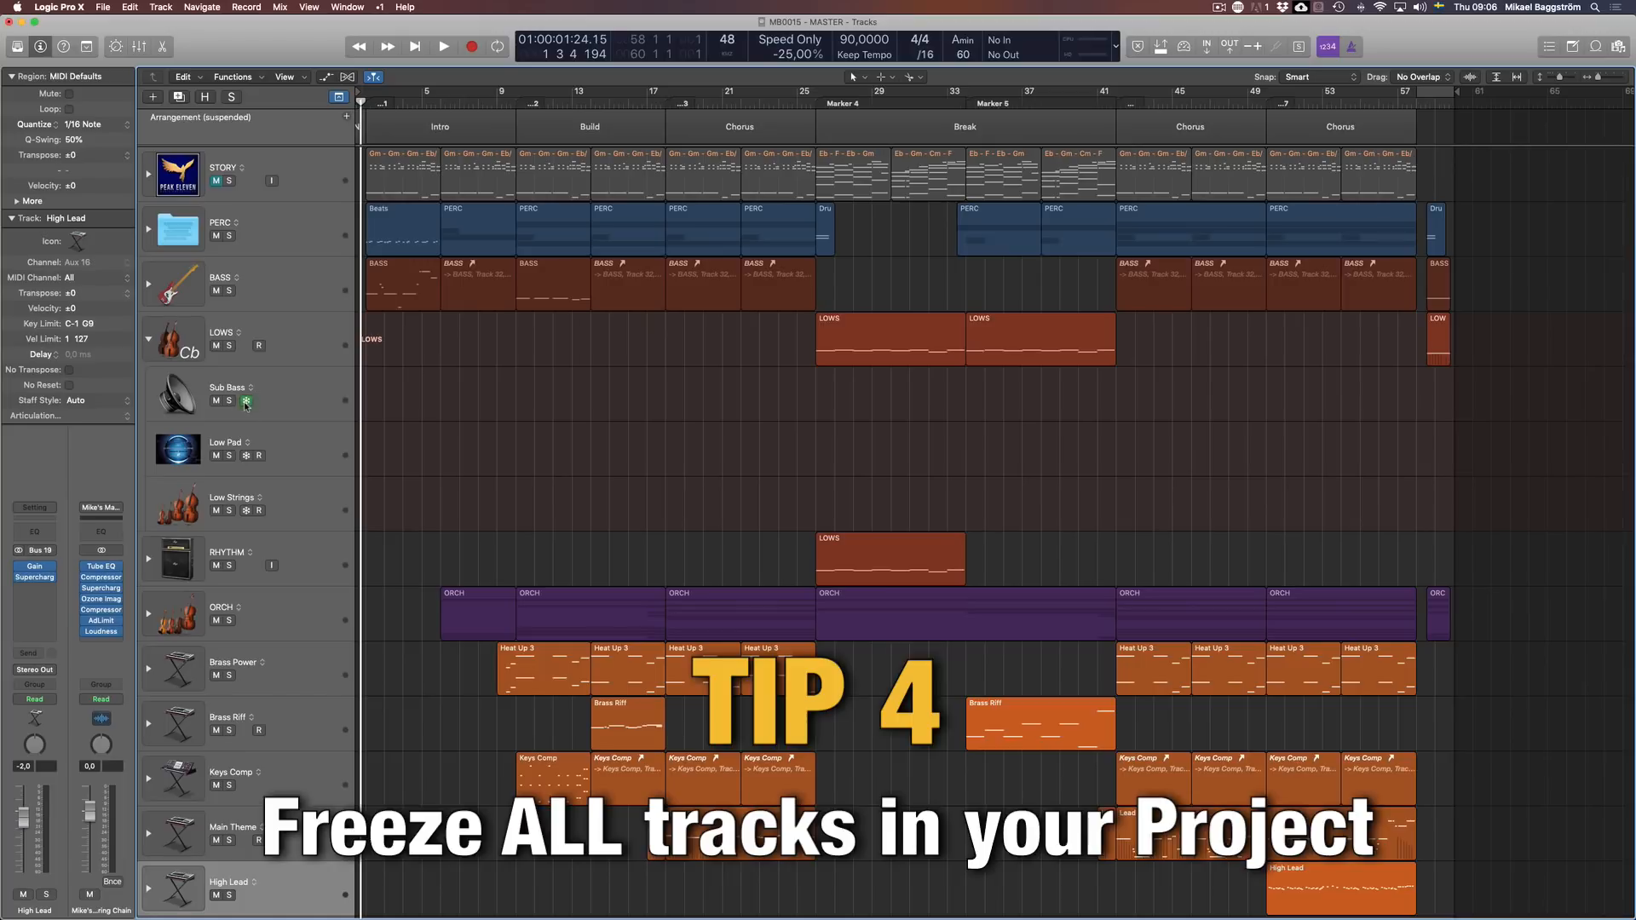
left_click(149, 340)
Step: Select all tracks from STORY to High Lead and enable Freeze on all of them through the Sub Bass track in LOWS
left_click(320, 165)
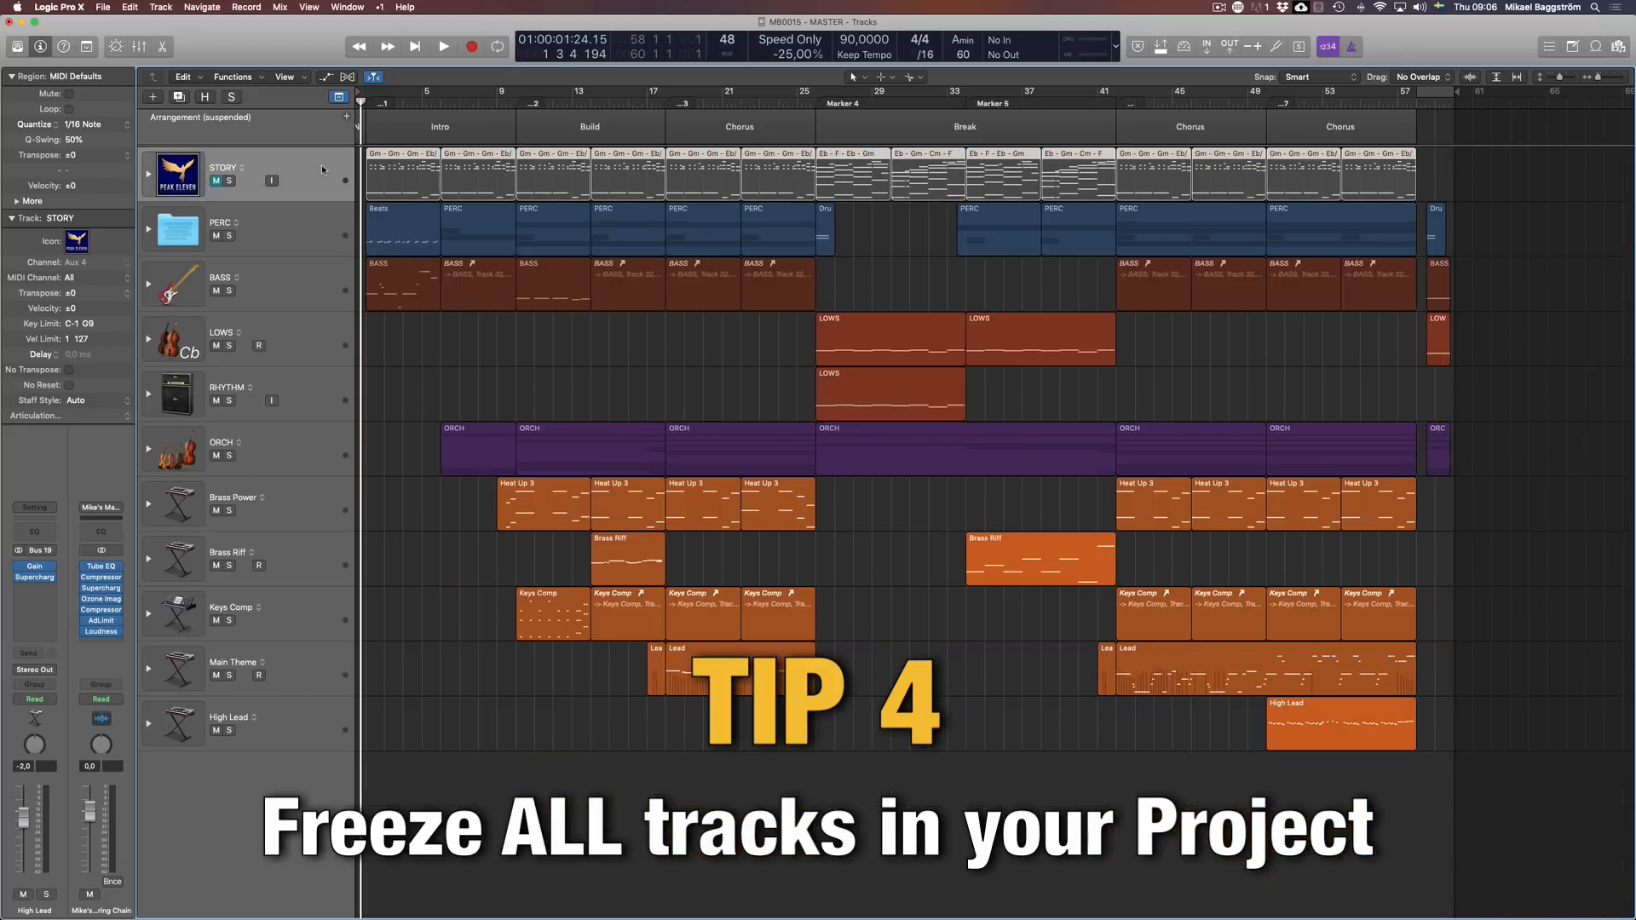
left_click(313, 734, "shift")
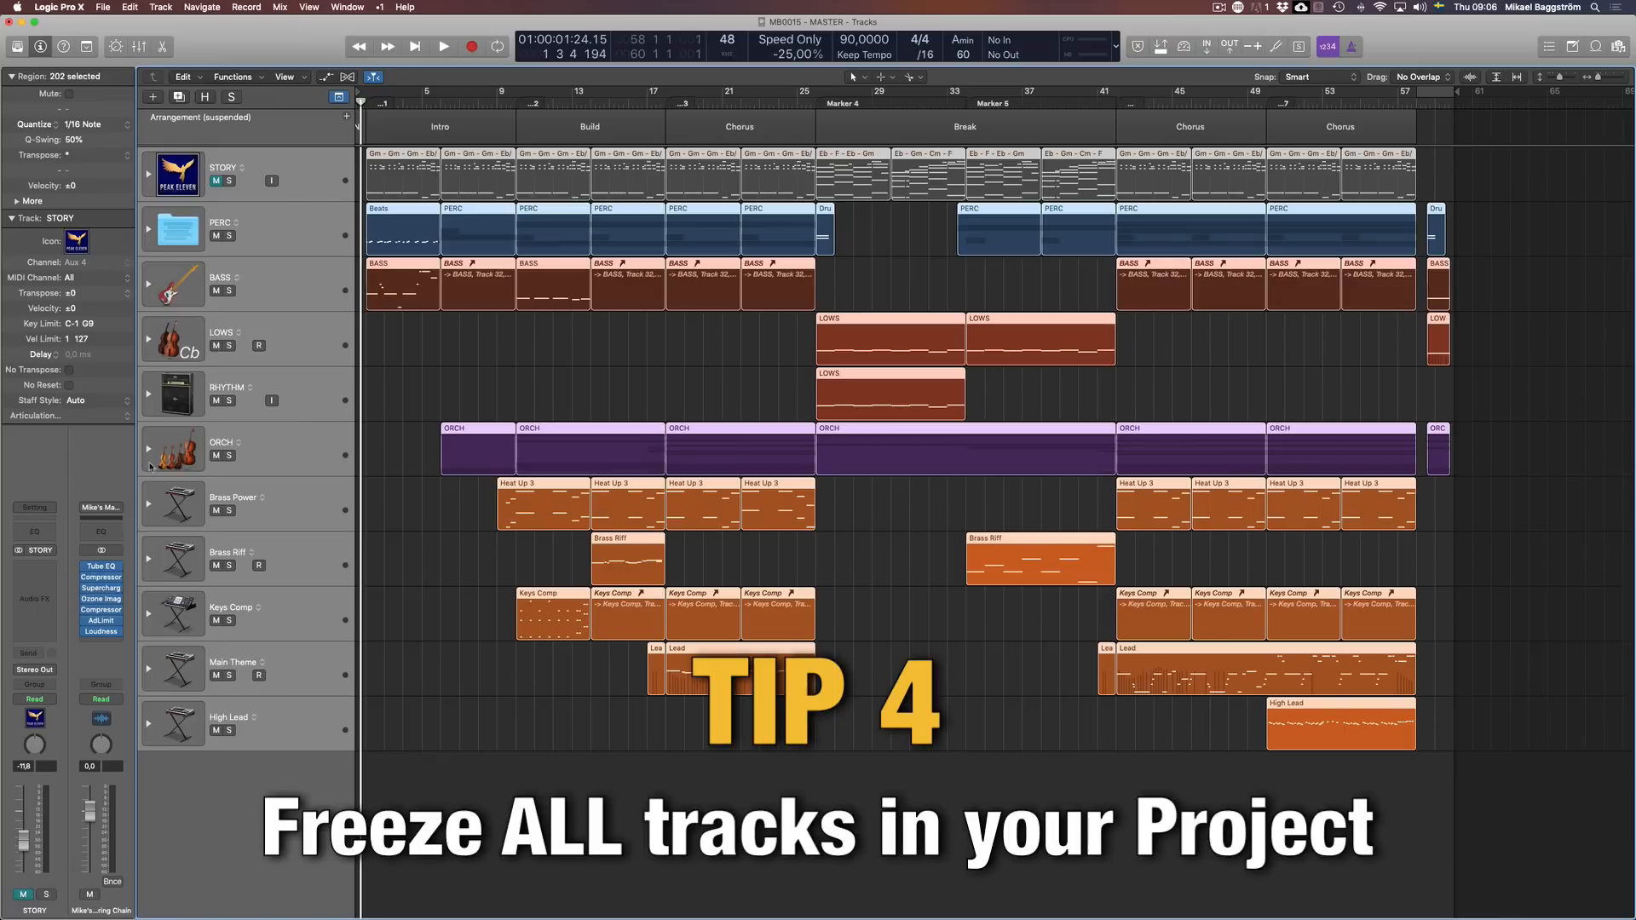
left_click(149, 341)
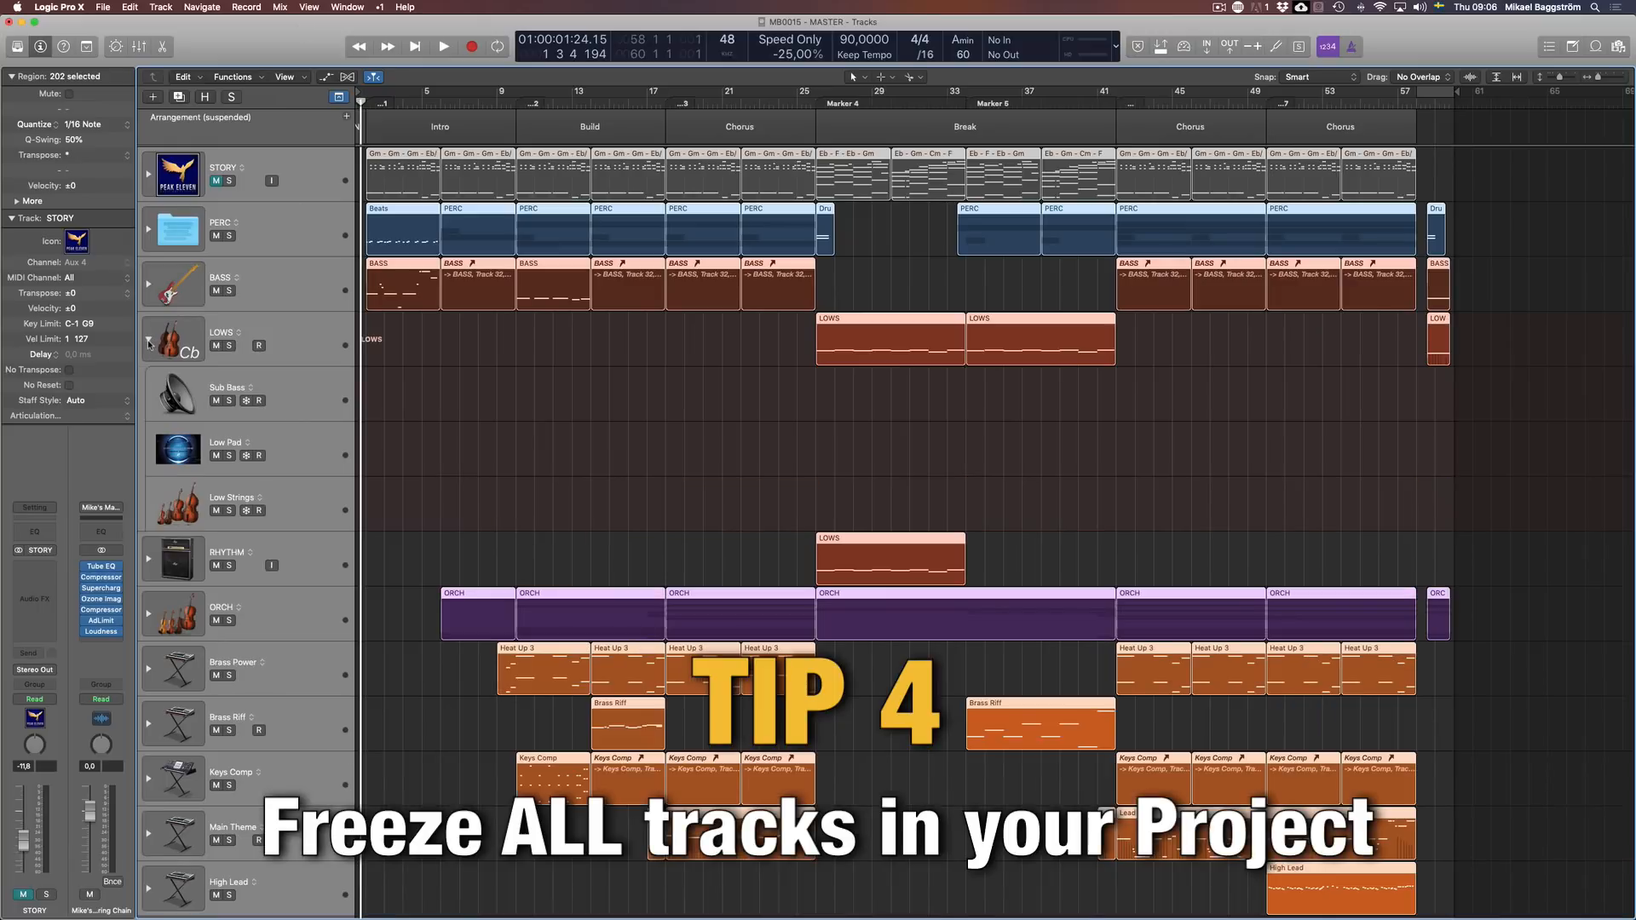
left_click(247, 401, "alt")
left_click(150, 340)
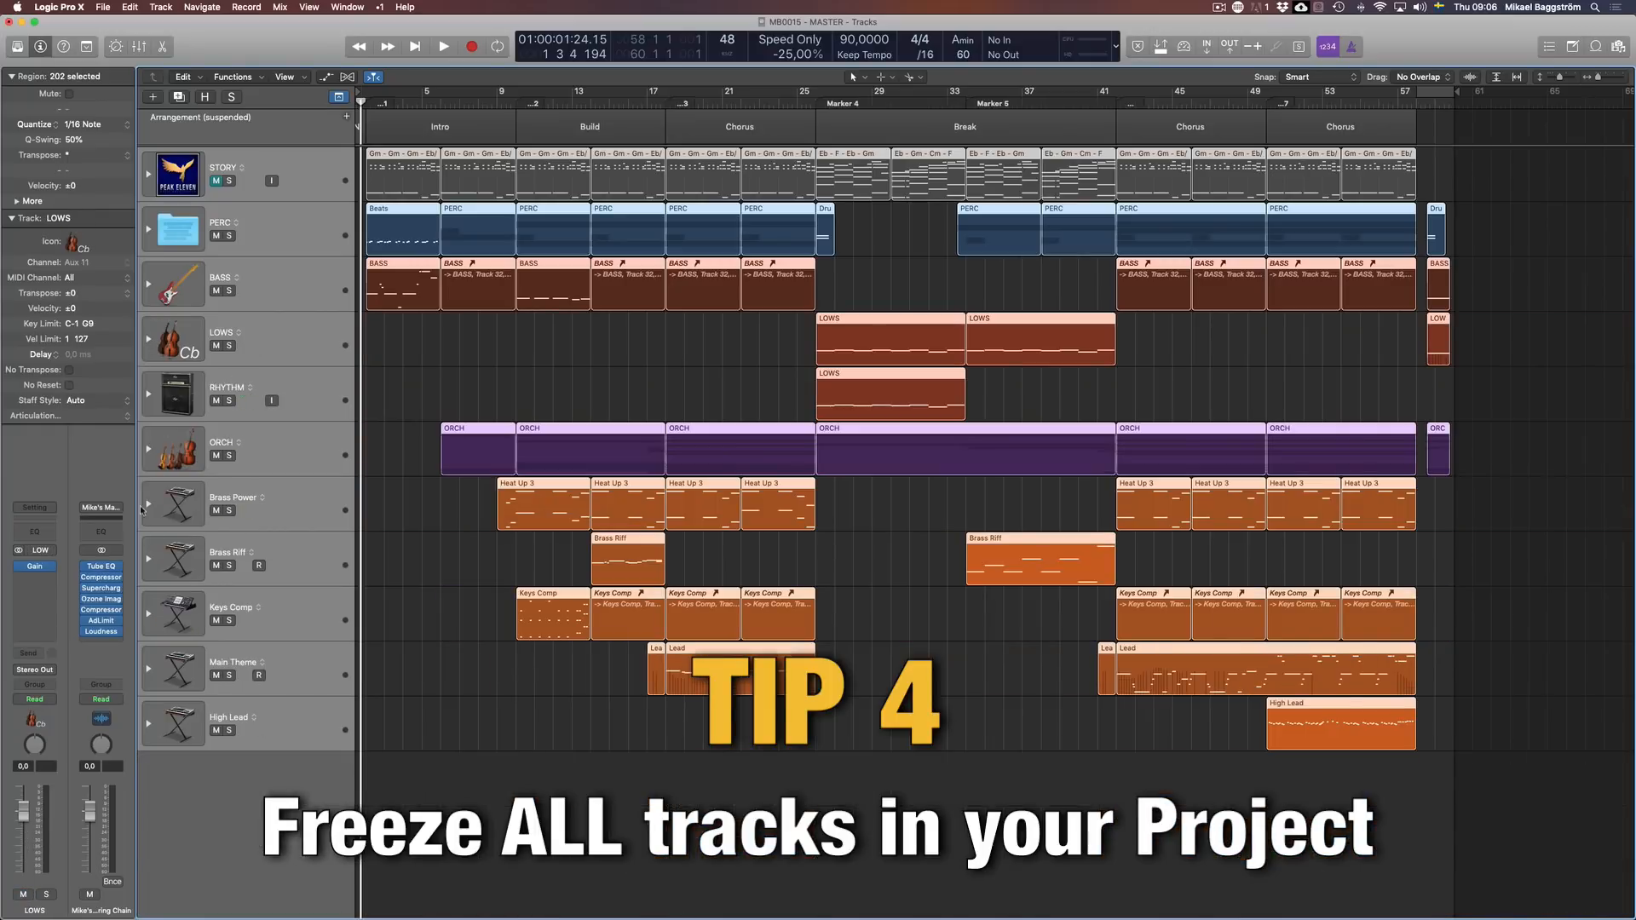
Step: Check the Freeze status of the subtracks in the Brass Power, Brass Riff and Keys Comp stacks, and collapse these stacks
left_click(147, 504)
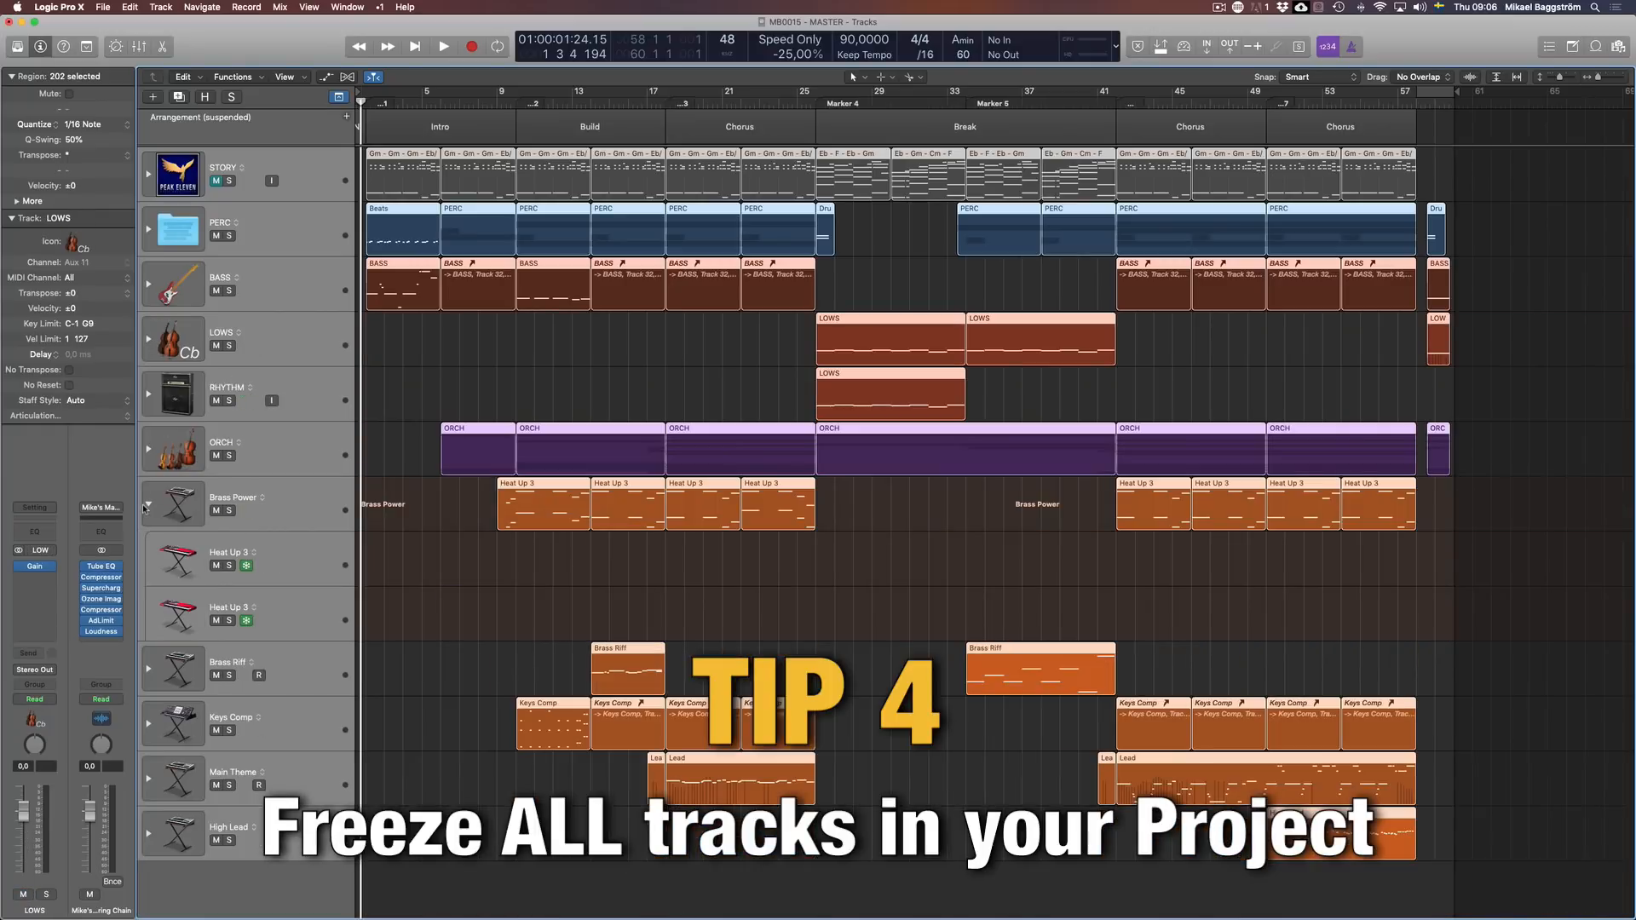
left_click(149, 670)
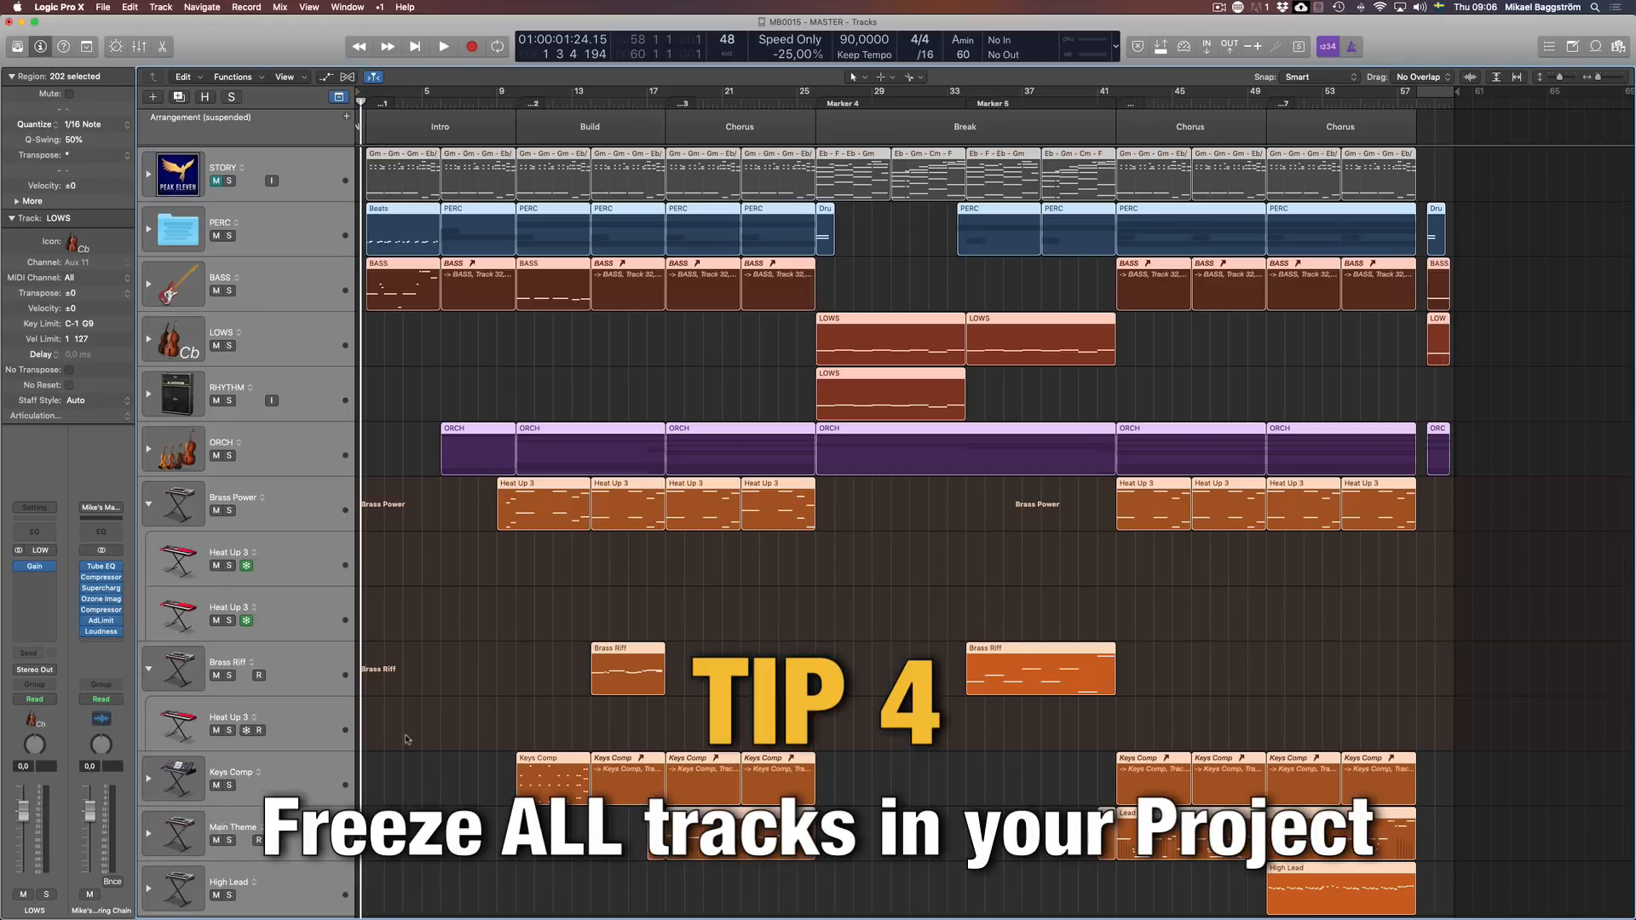
left_click(148, 671)
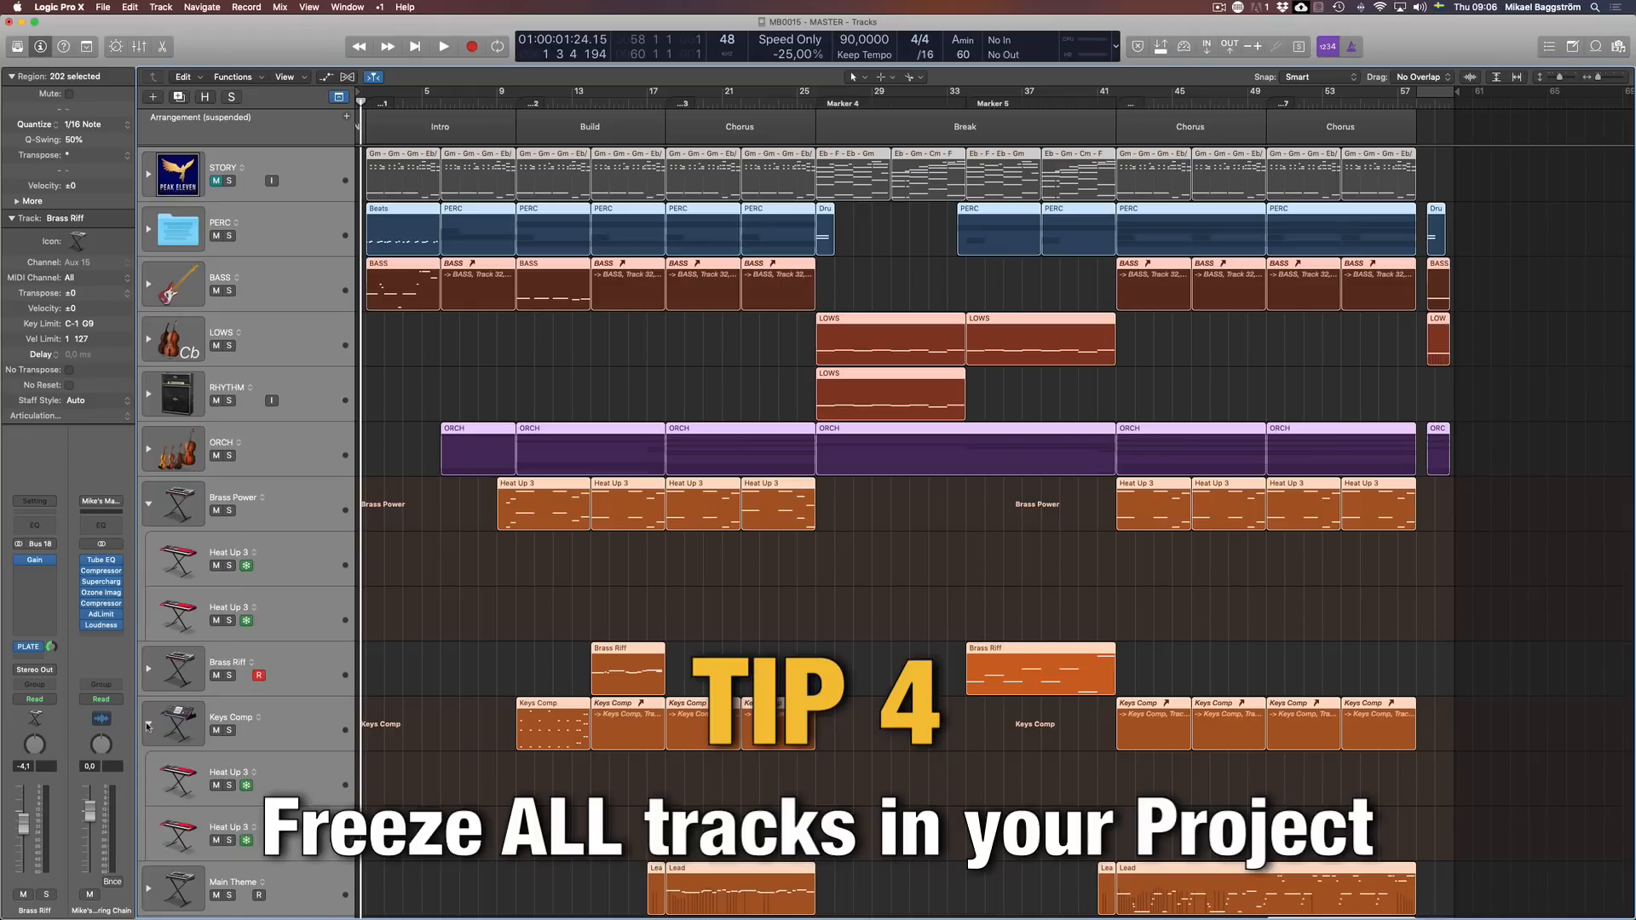
left_click(148, 726)
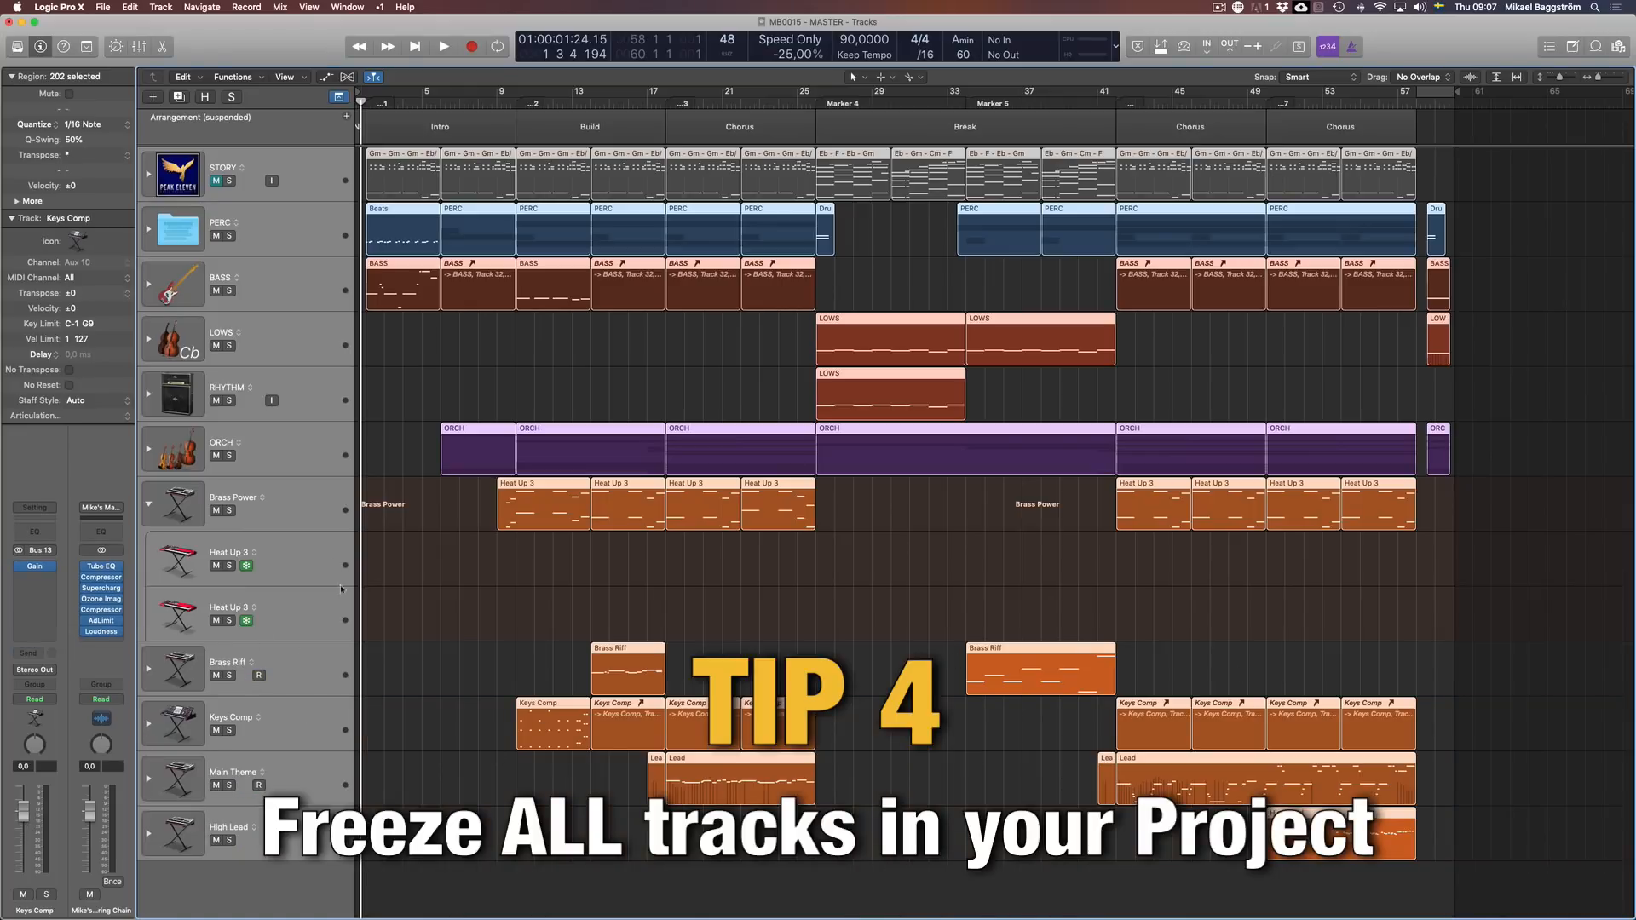
left_click(142, 505)
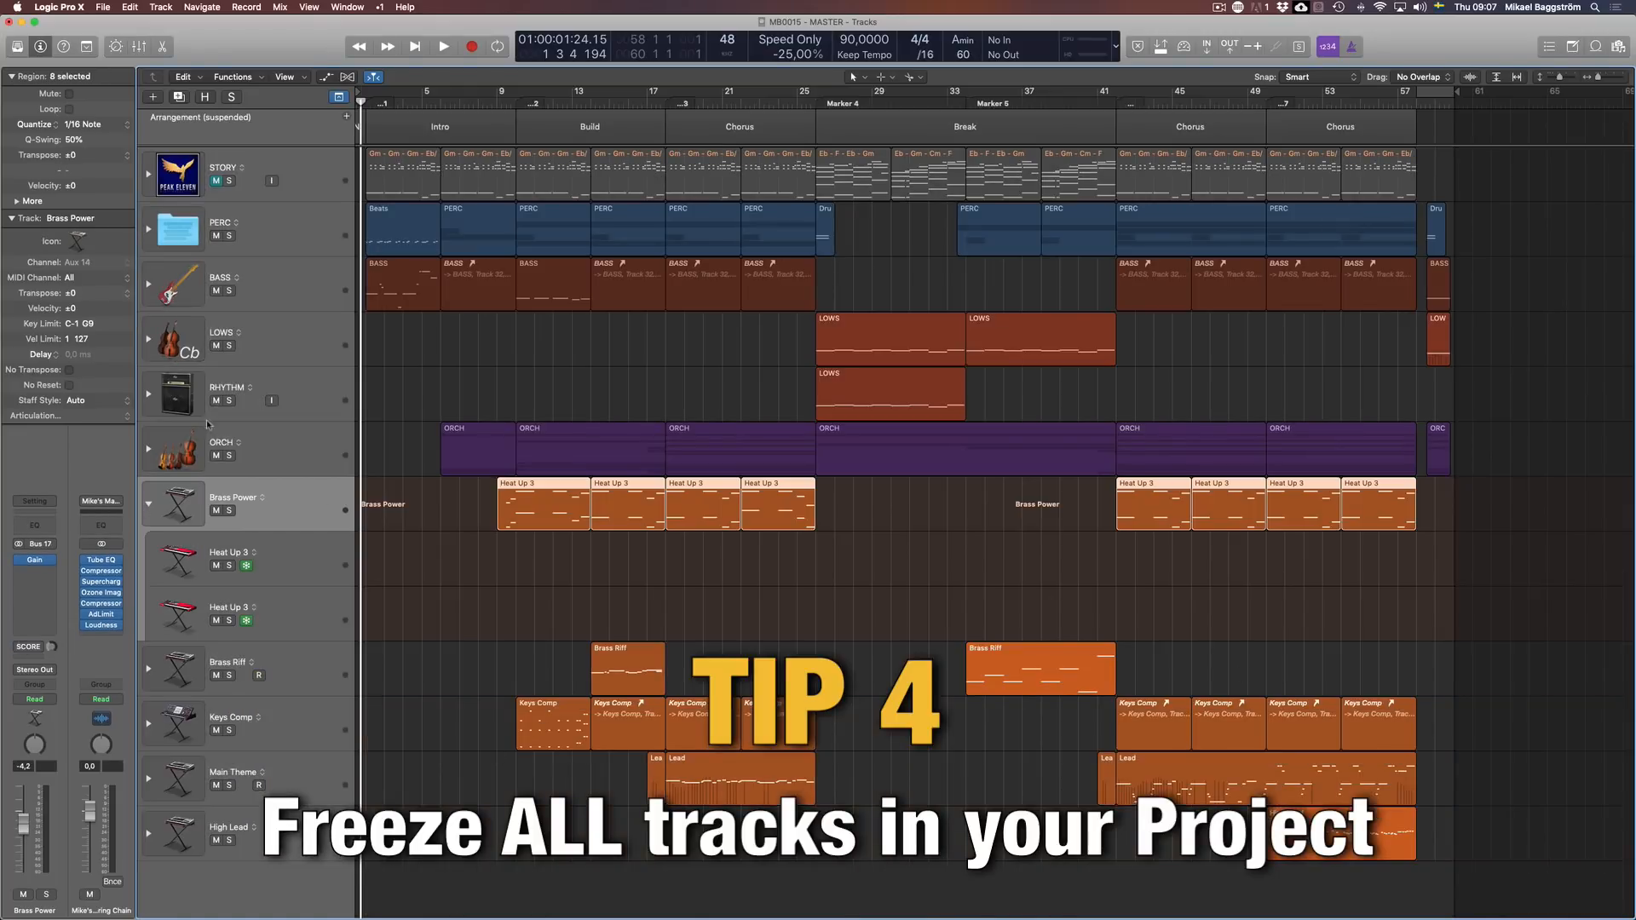
left_click(149, 501)
left_click(450, 662)
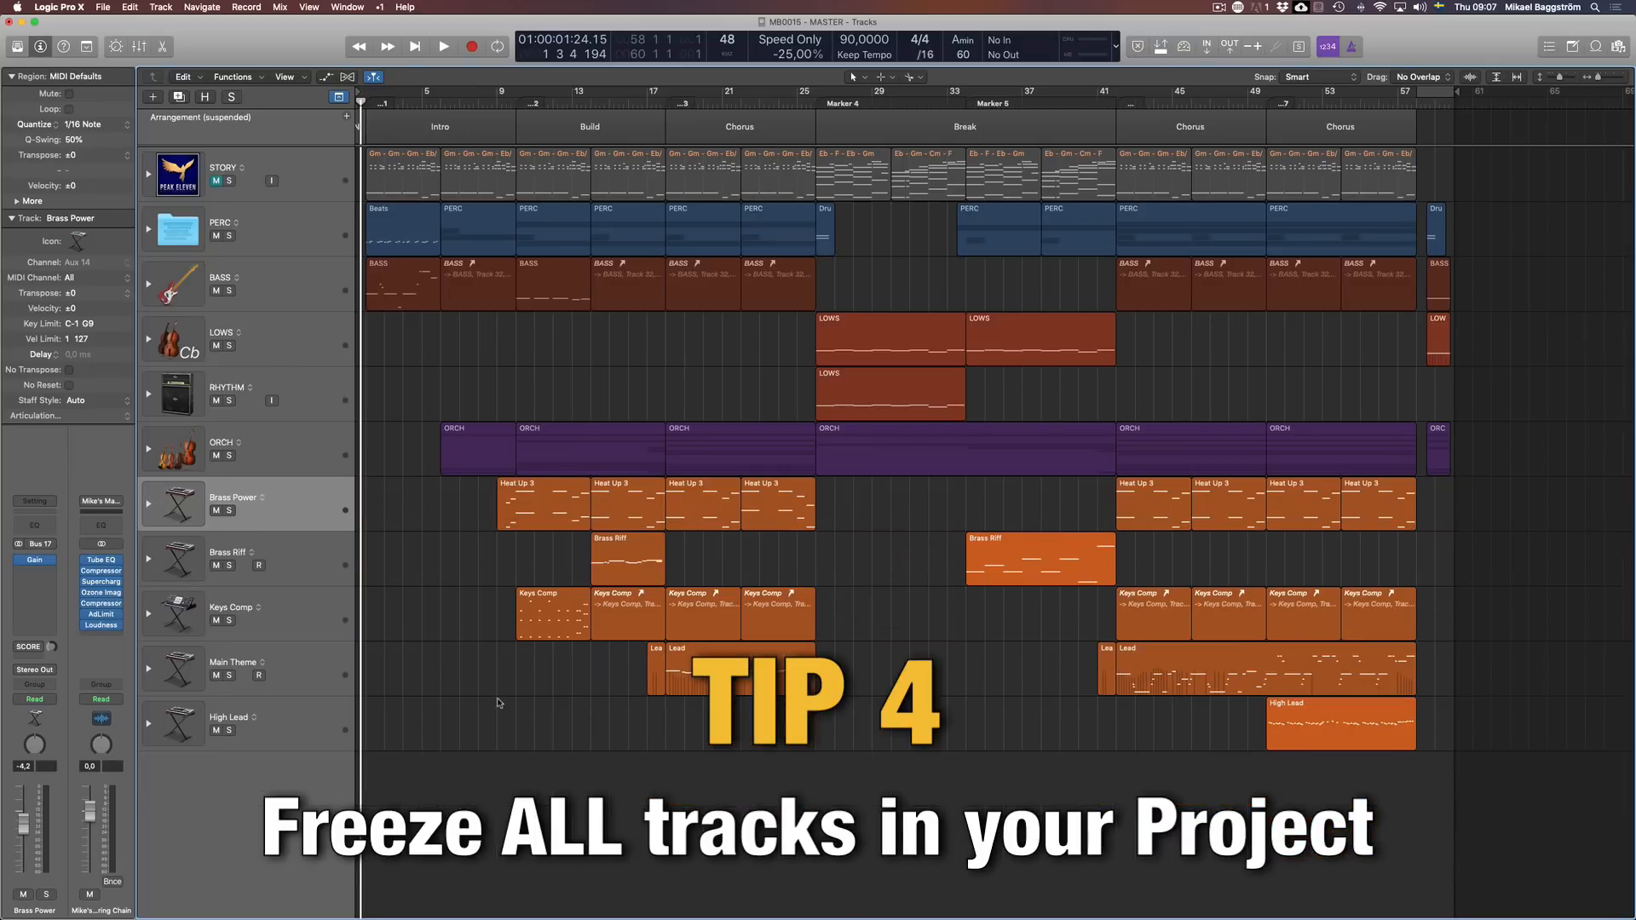
Step: Start playback to render the freeze files for the project, and expand the LOWS stack
key("space")
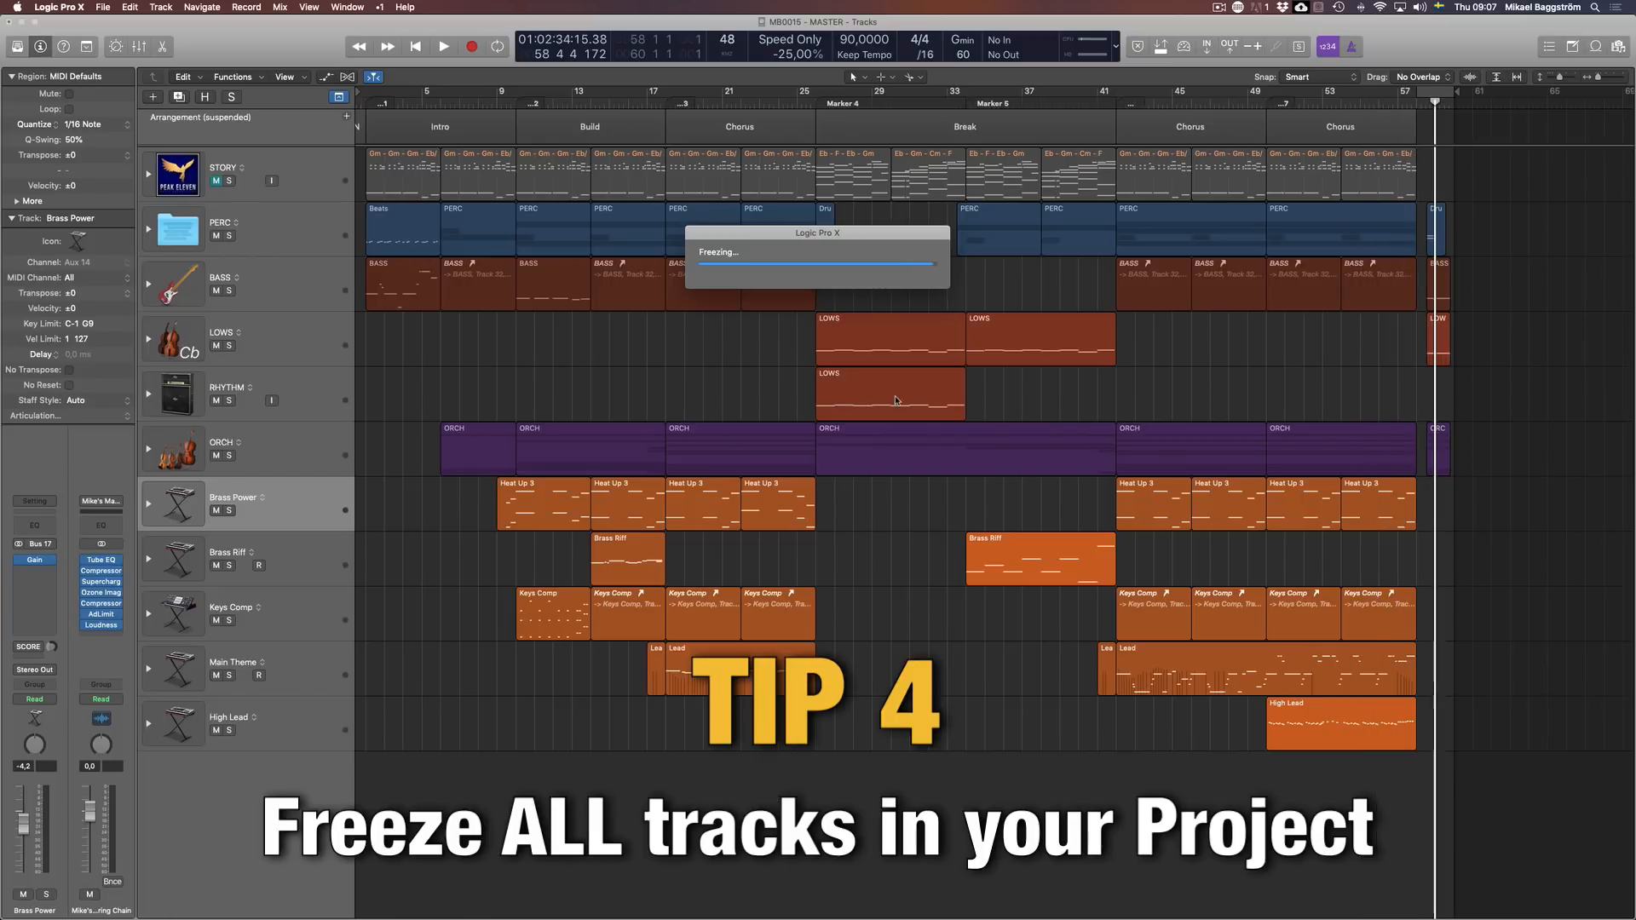
left_click(150, 341)
Step: Try to raise the bar 28 note of the first LOWS region in the Piano Roll, declining to unfreeze, and collapse the stack
left_click(874, 343)
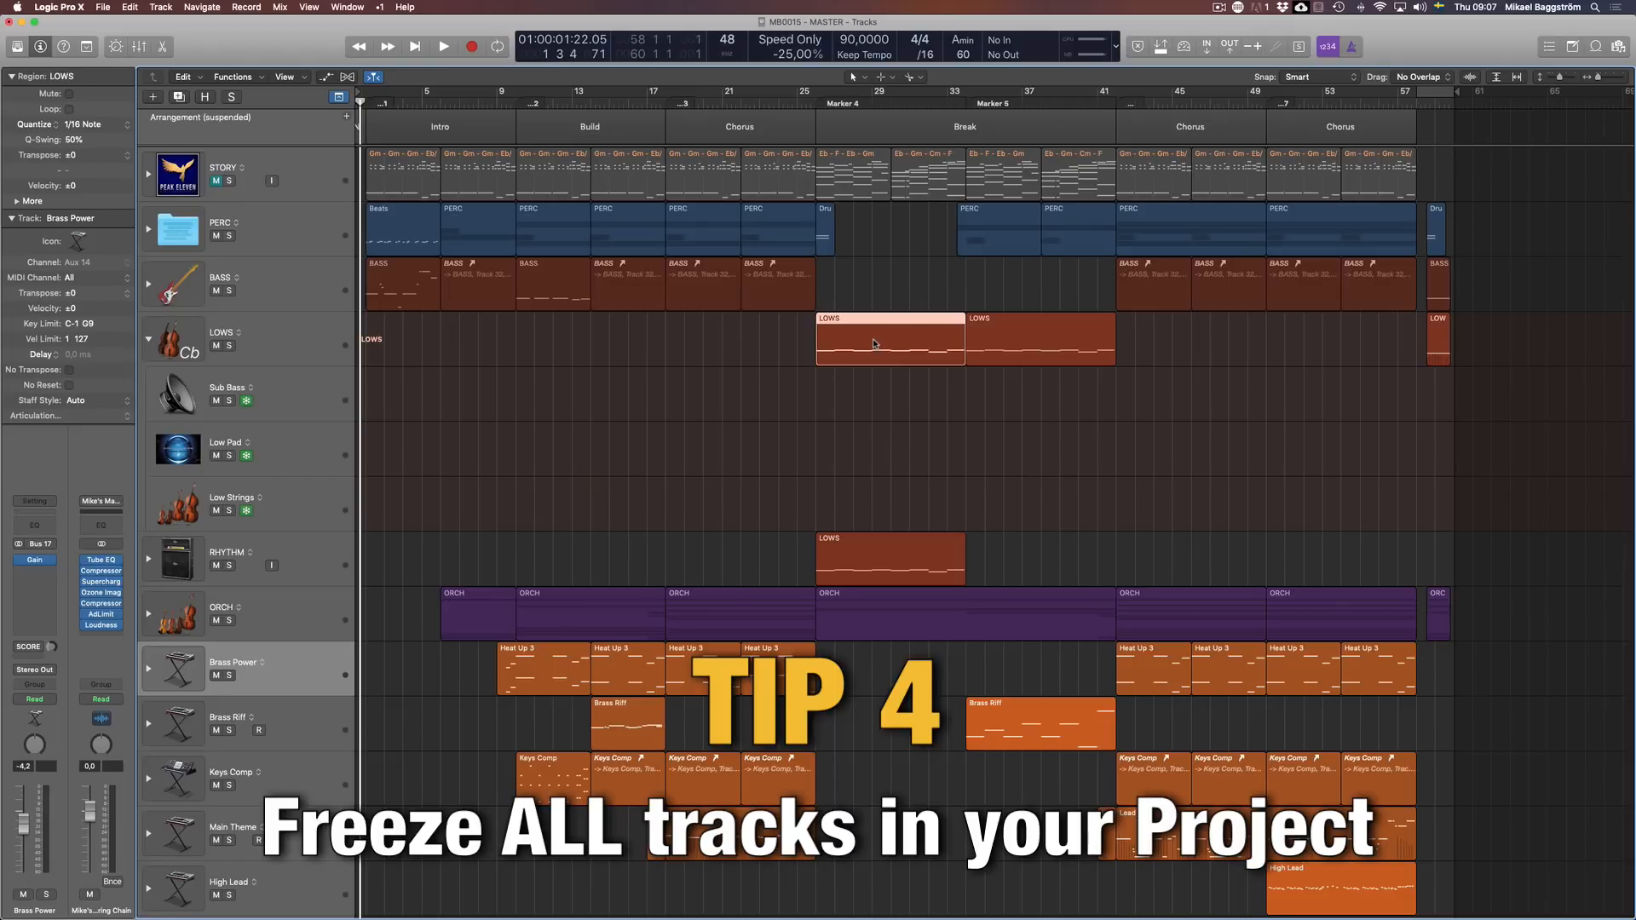
double_click(874, 344)
left_click(835, 555)
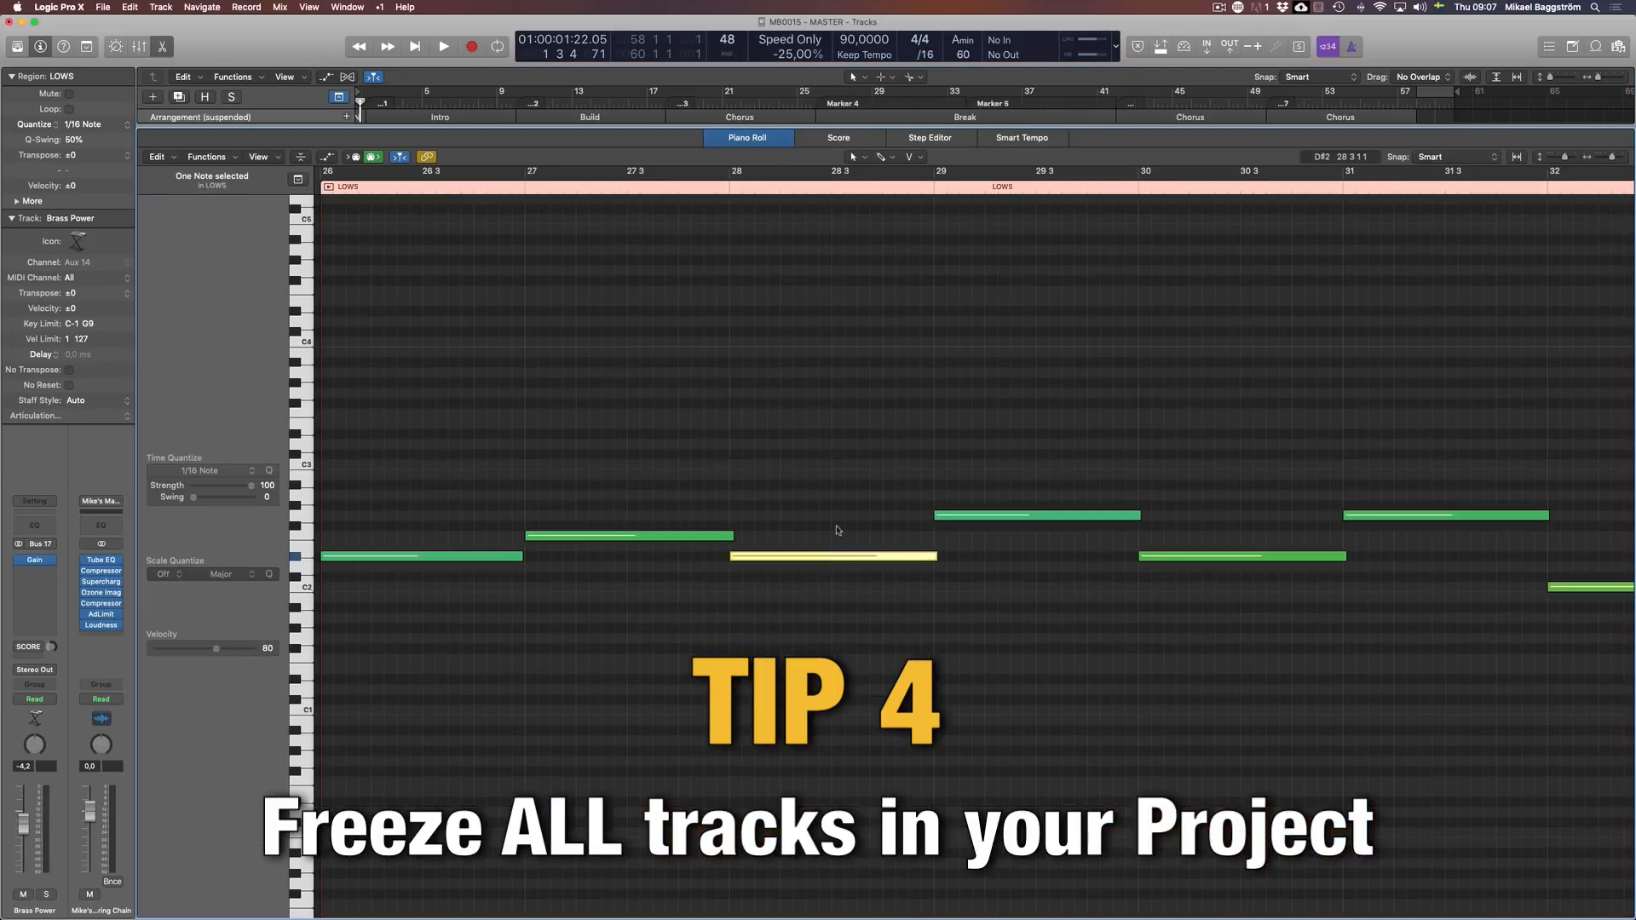
left_click_drag(837, 530, 839, 522)
left_click(841, 295)
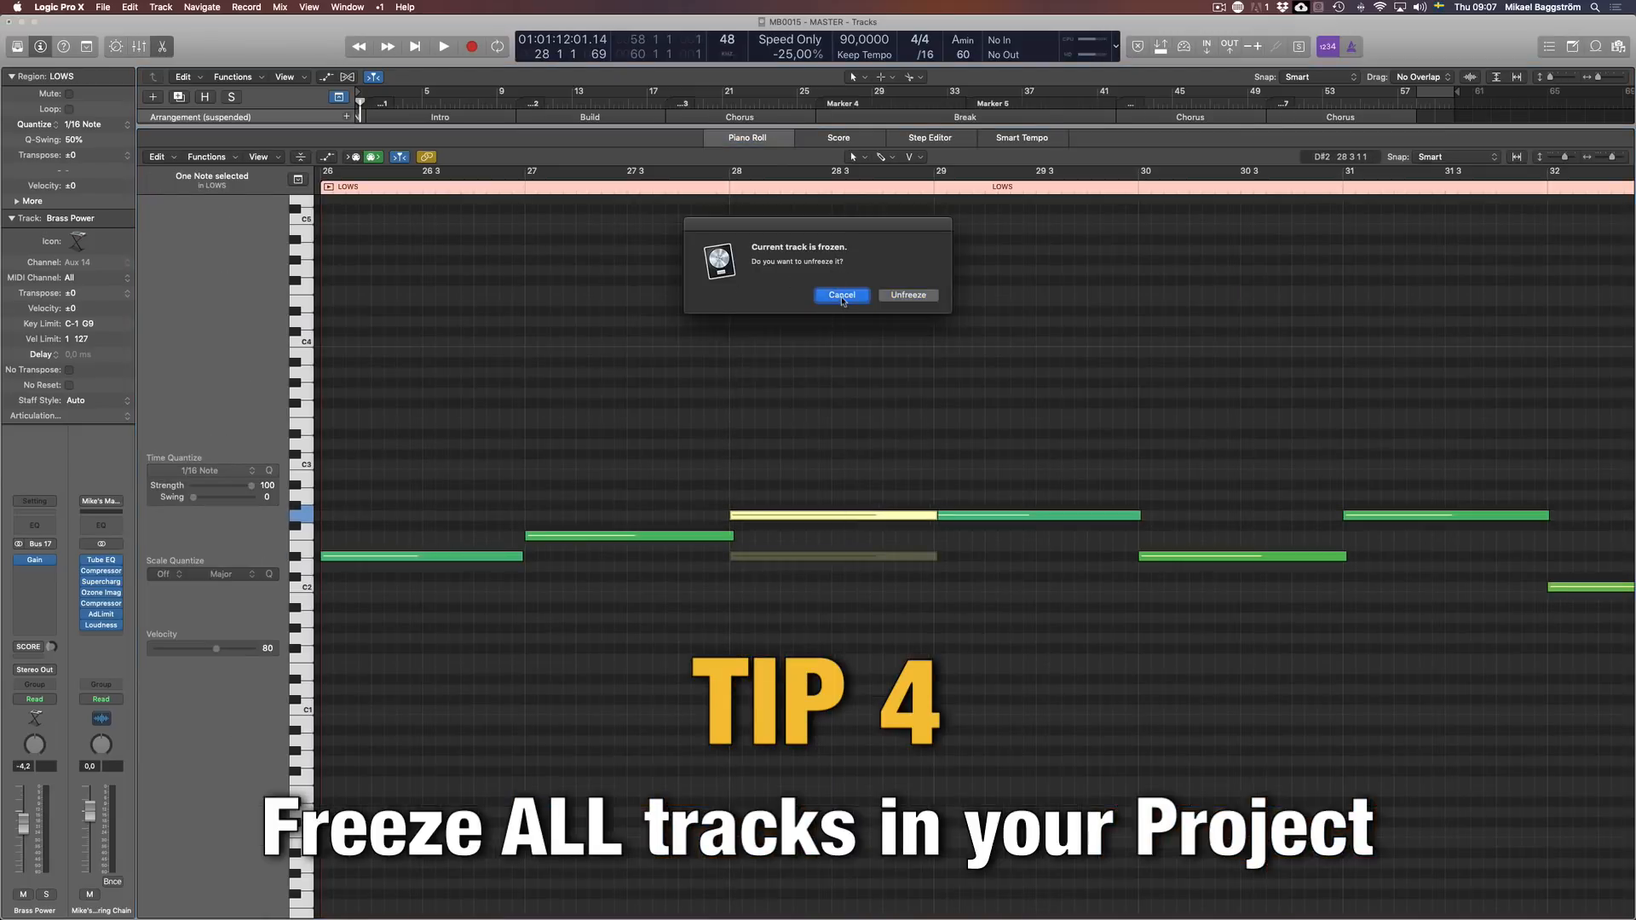
key("p")
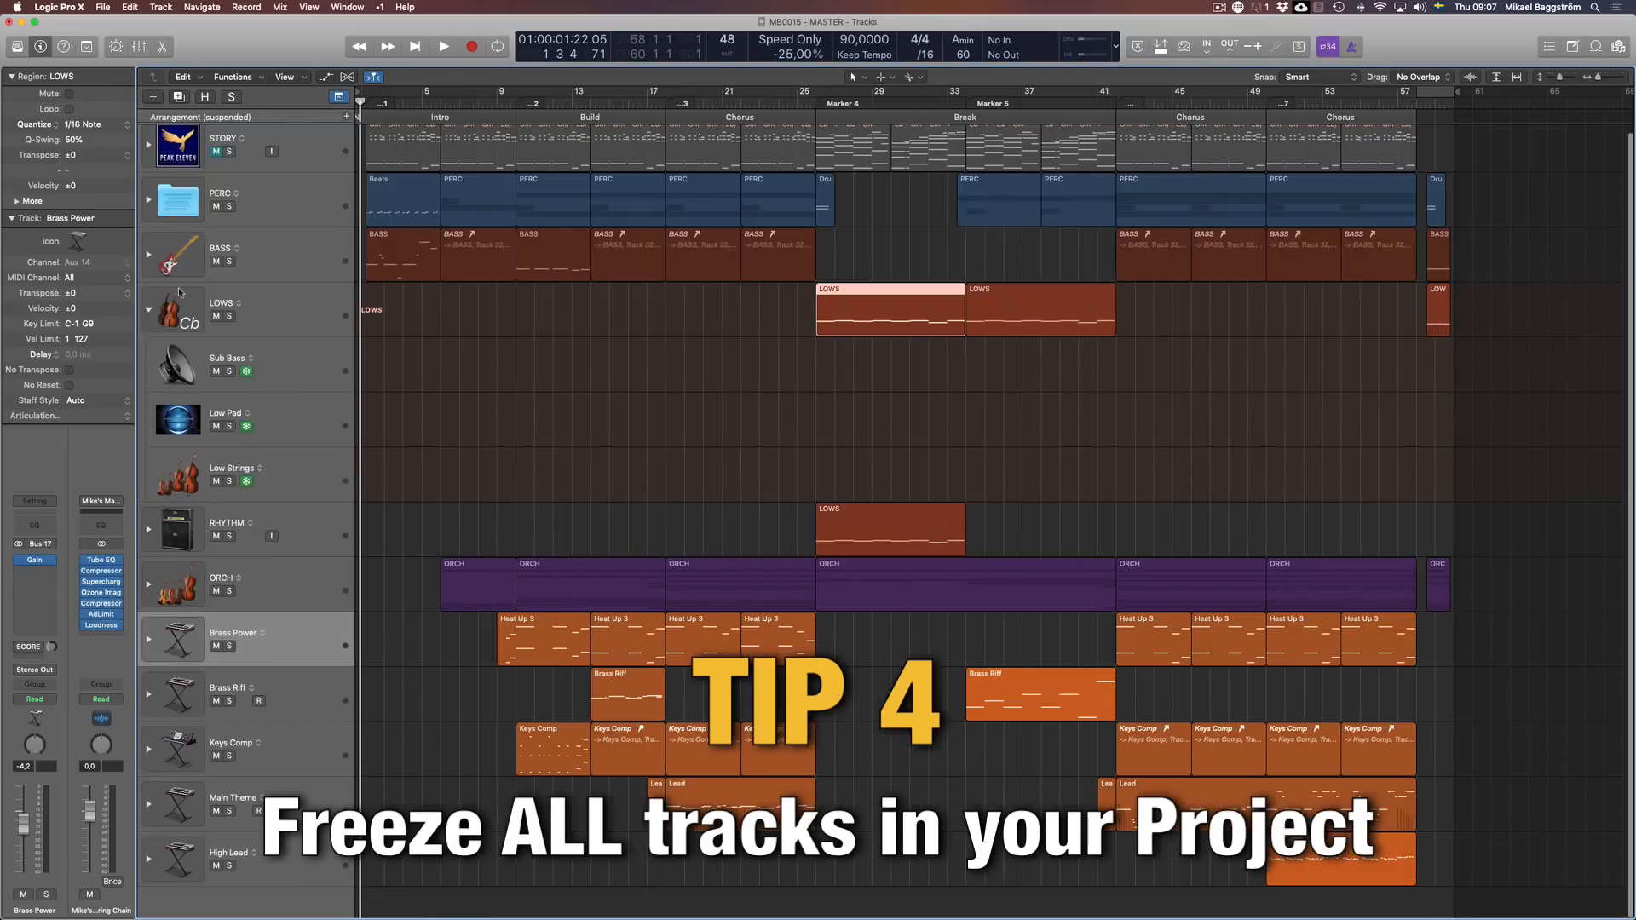
left_click(150, 309)
left_click(636, 733)
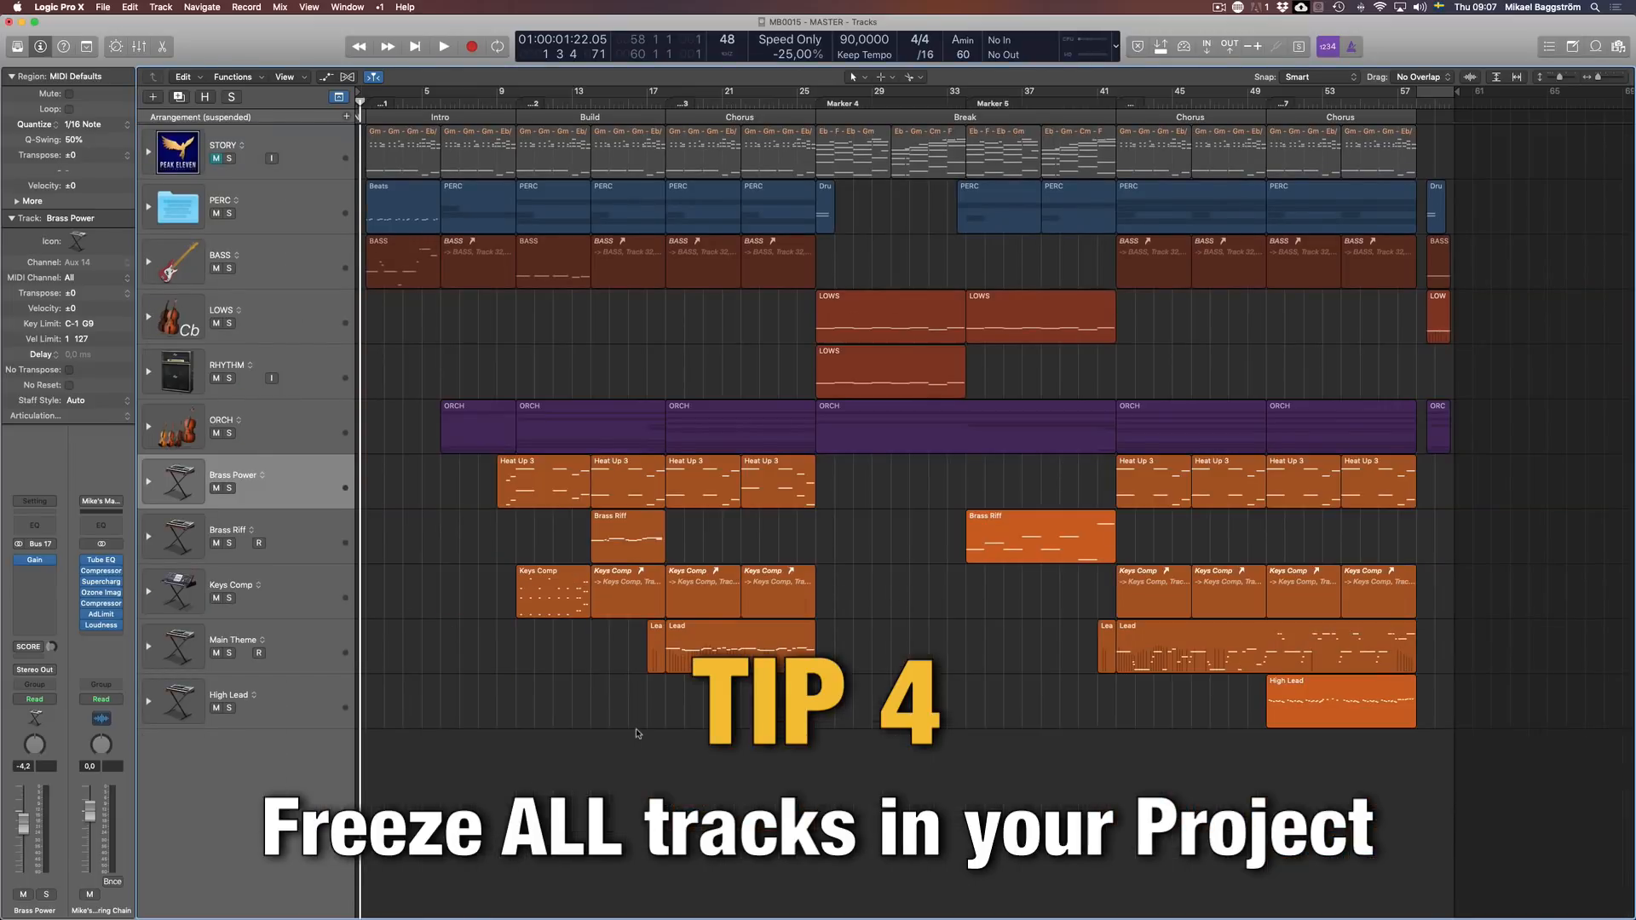
Step: View the channel strips in the Mixer, check the color of the Brass Riff track's strip, and close the Mixer
key("x")
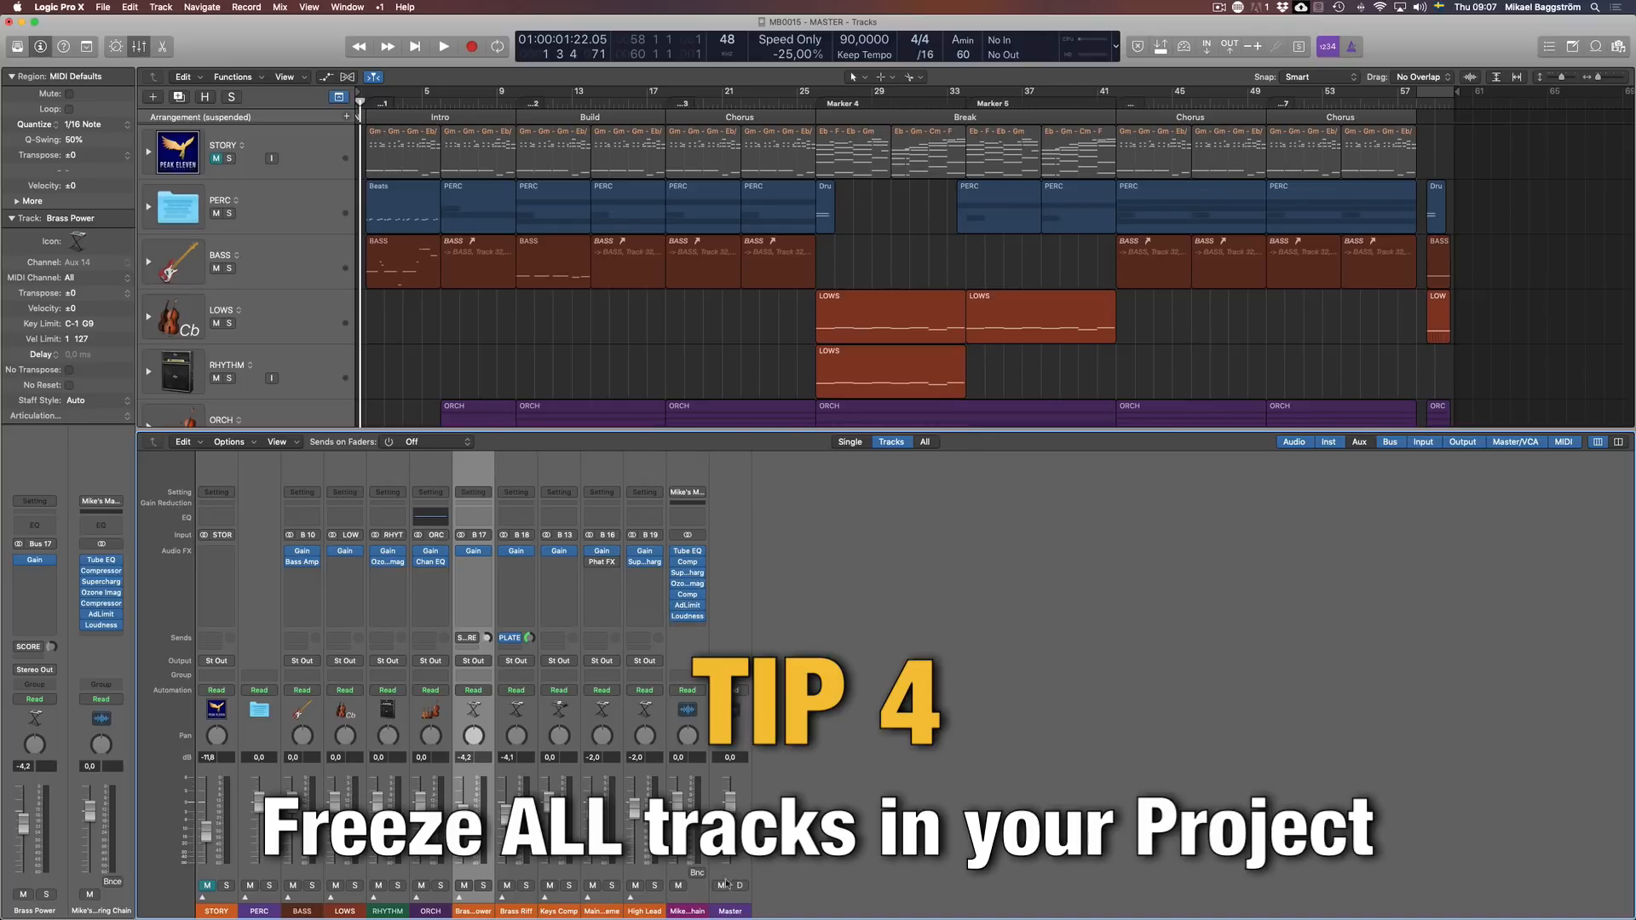
key("x")
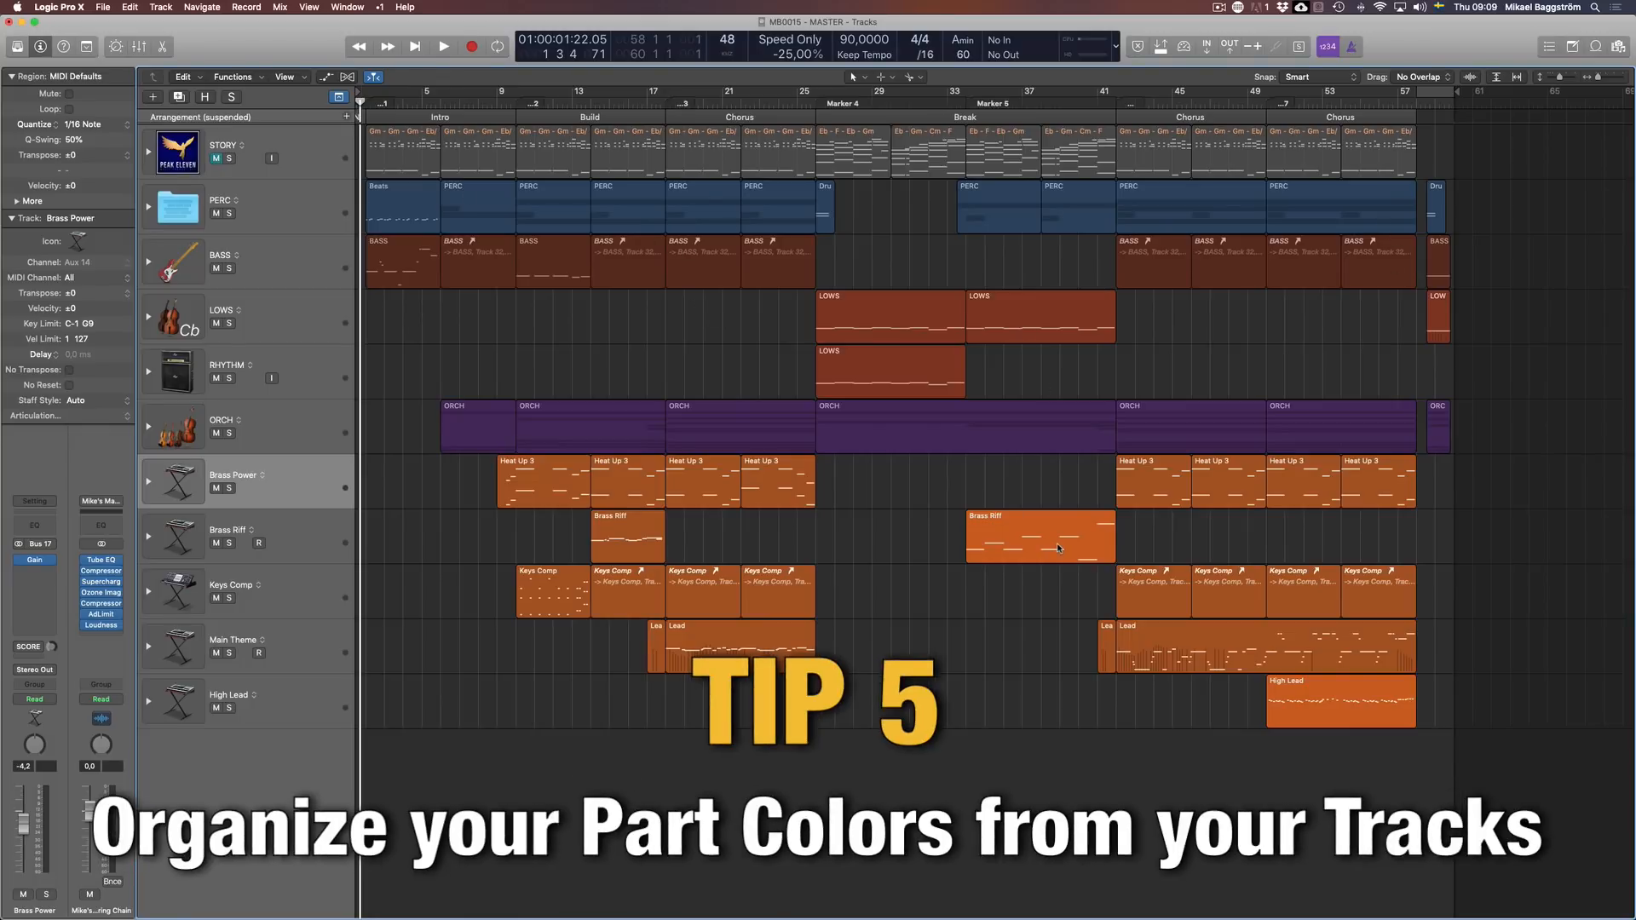
left_click(313, 537)
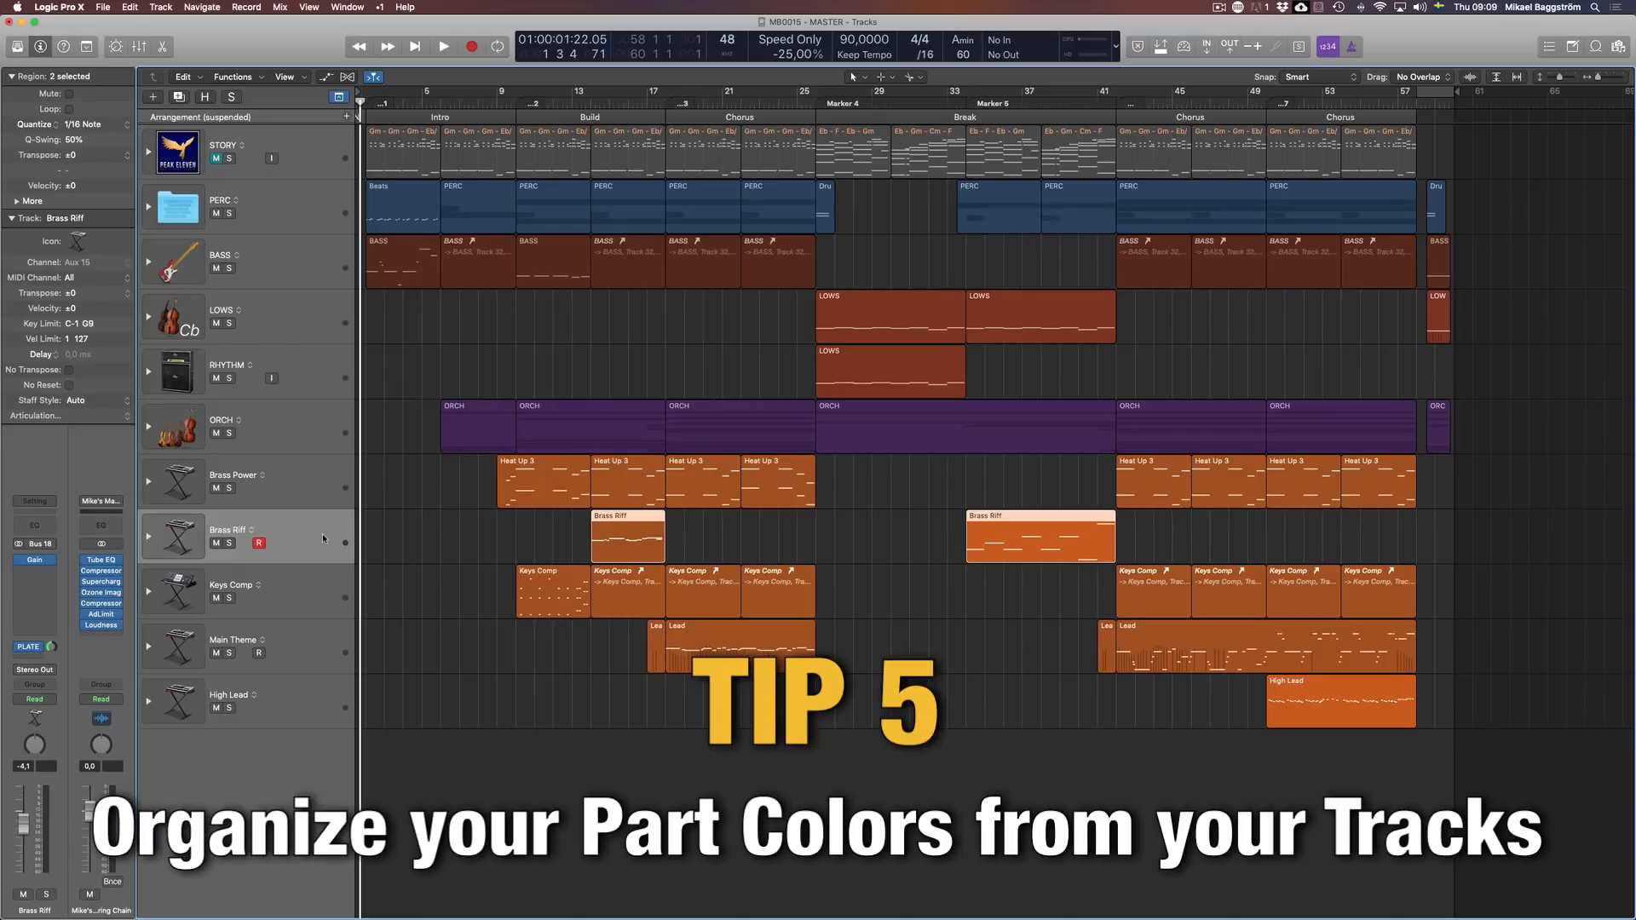
key("x")
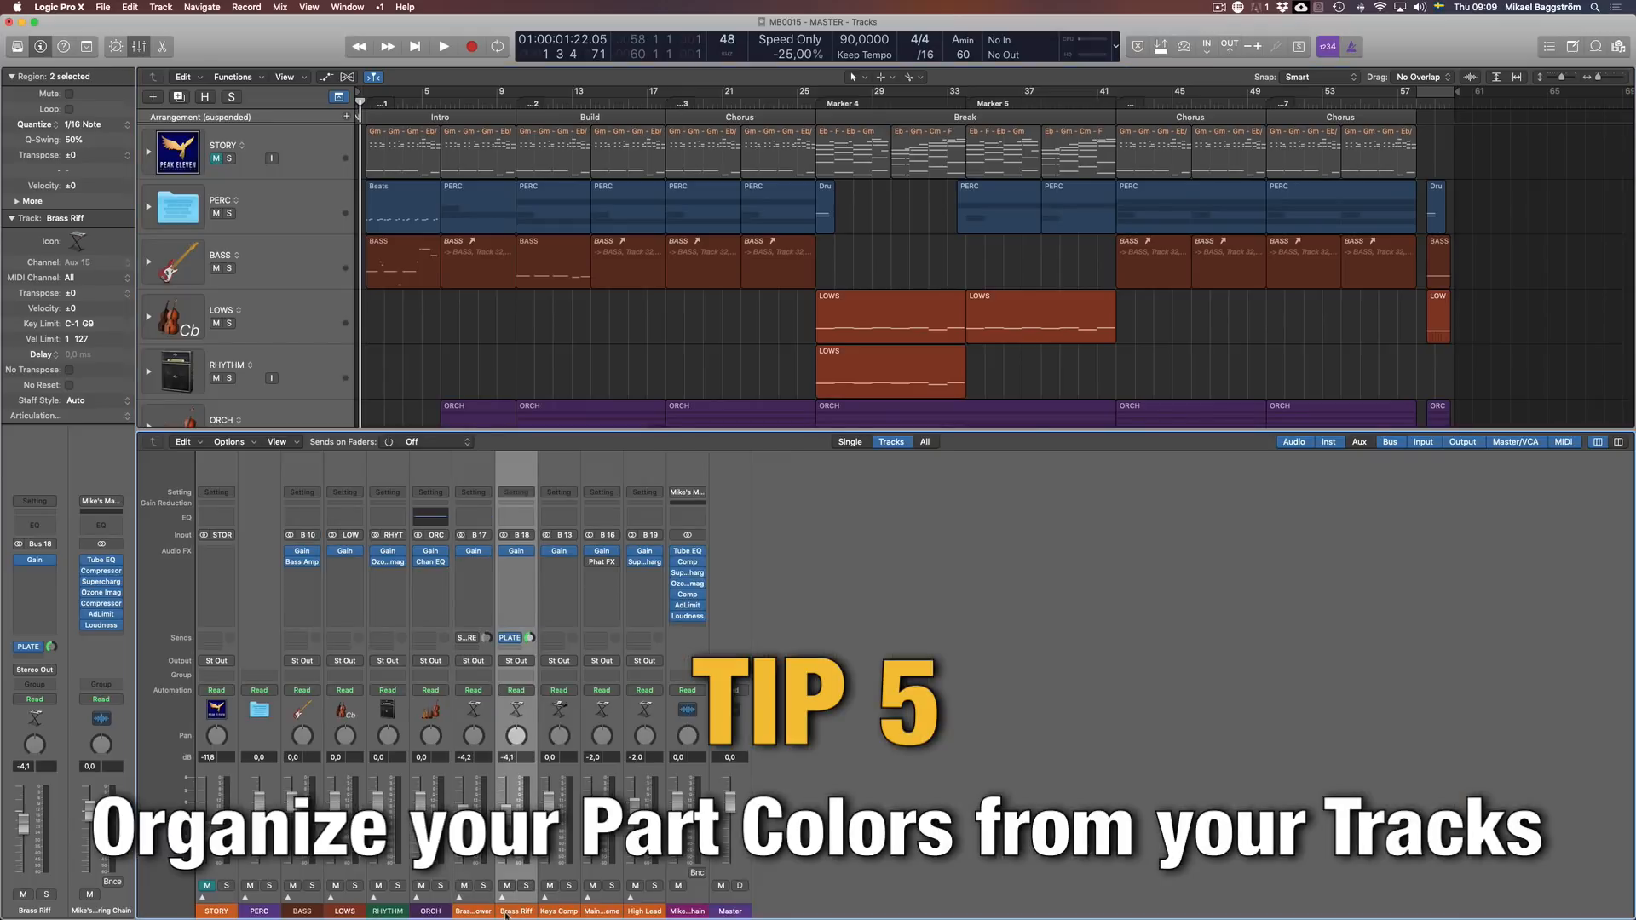
key("x")
left_click(669, 549)
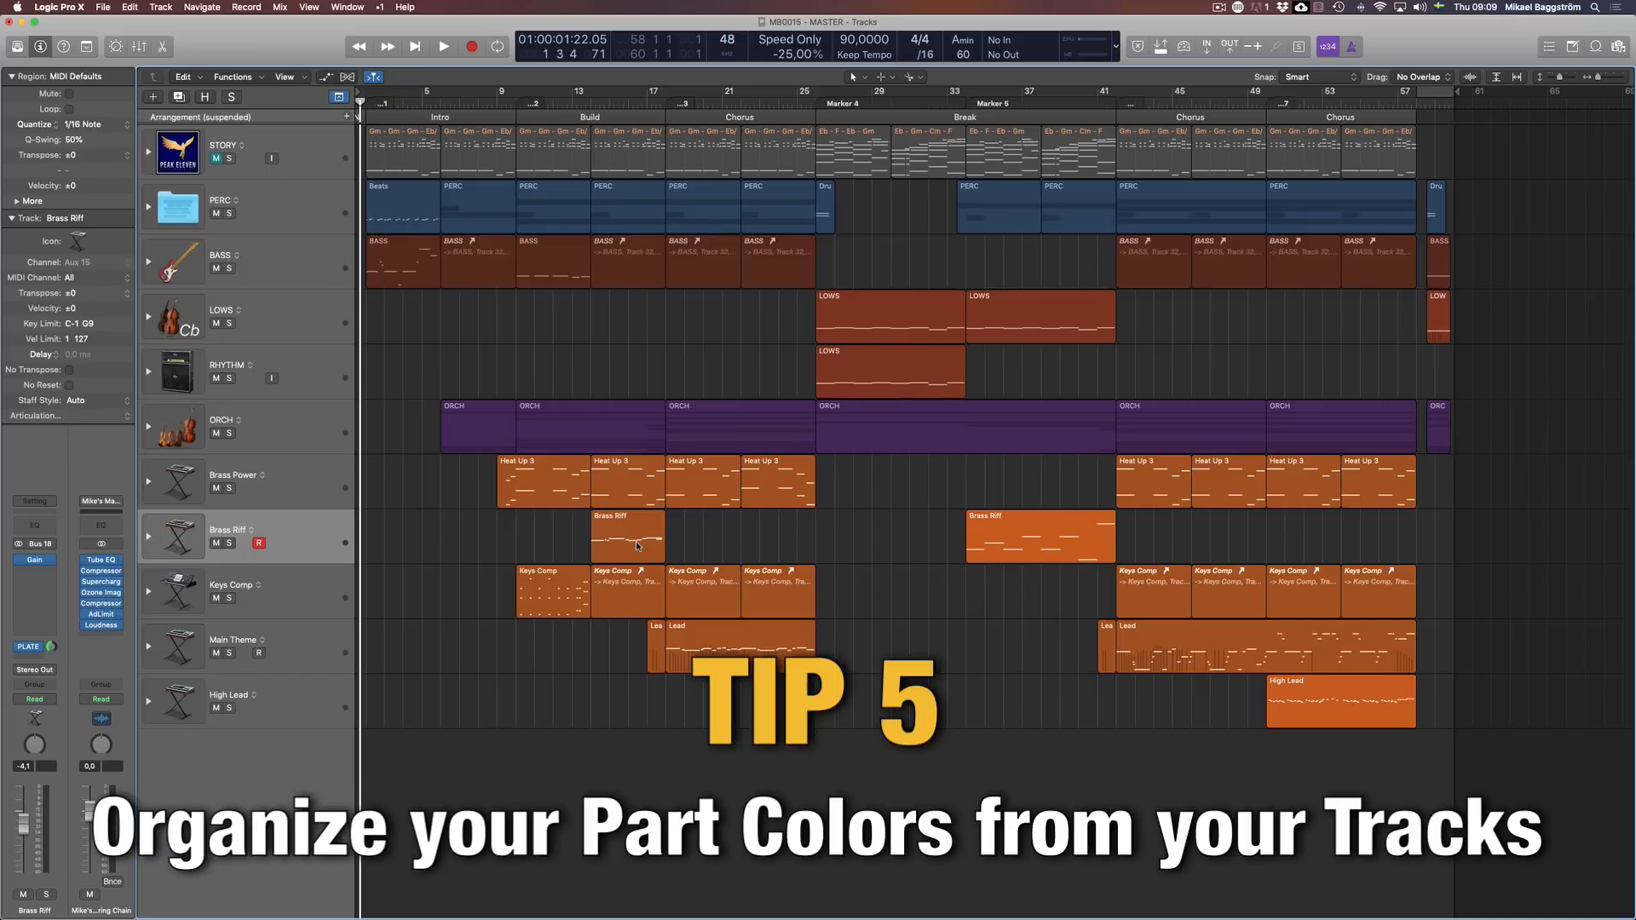
Step: Expand the RHYTHM stack and examine the region colors of its subtracks
left_click(149, 372)
scroll(265, 613, "down", 3)
scroll(265, 613, "down", 5)
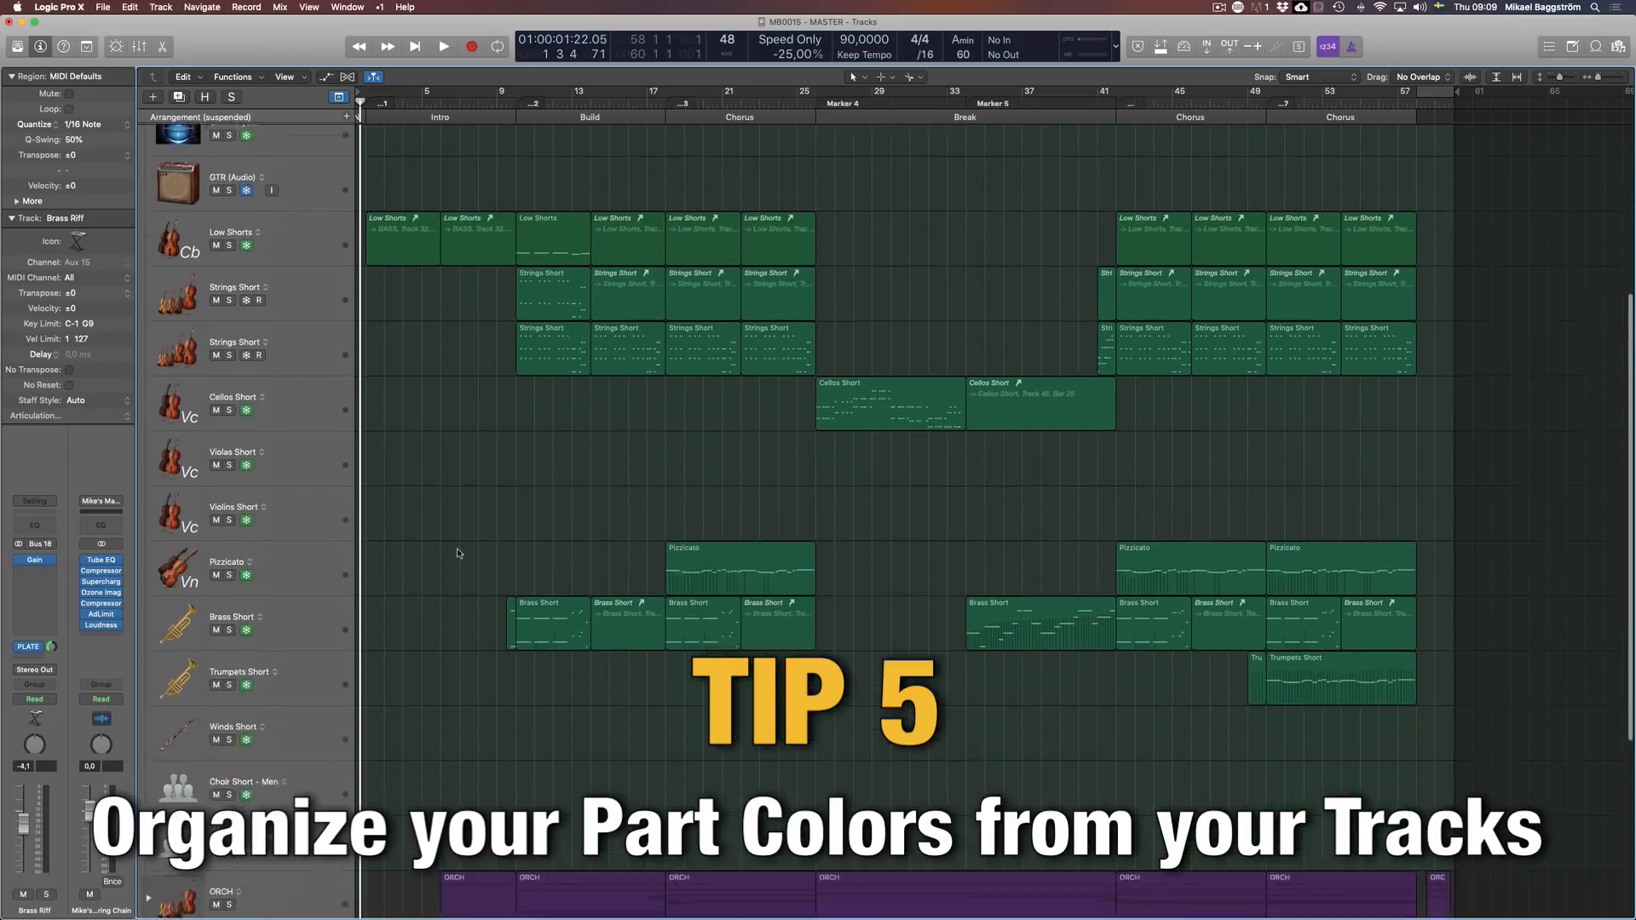
Step: Collapse the RHYTHM stack, and look inside the Main Theme stack before collapsing it again
scroll(511, 287, "up", 8)
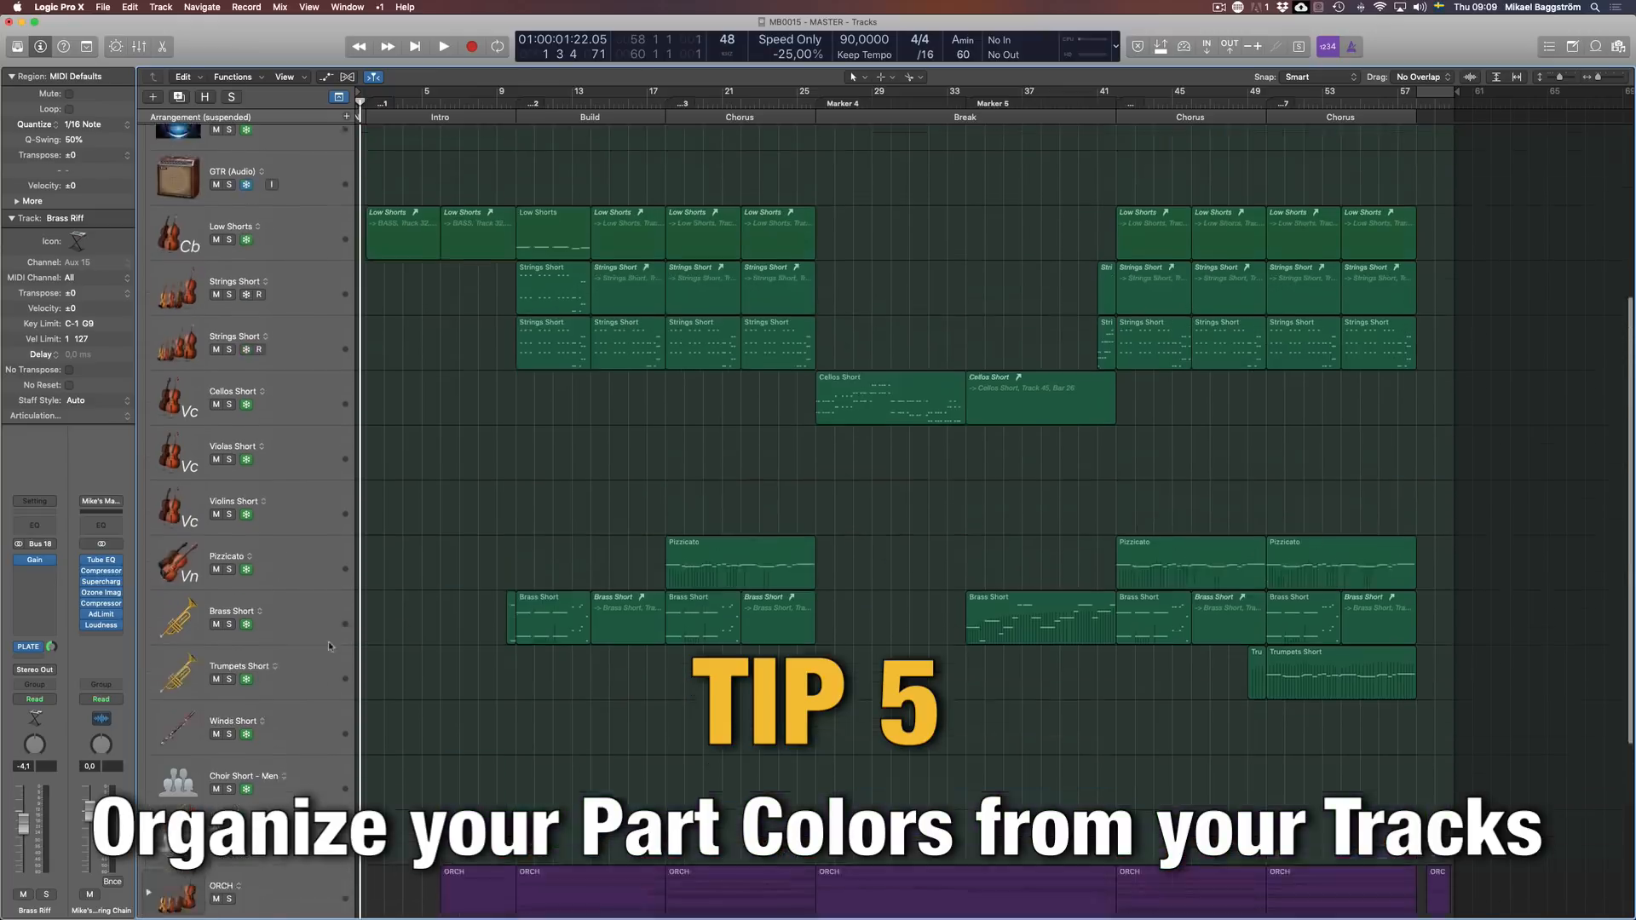
left_click(148, 372)
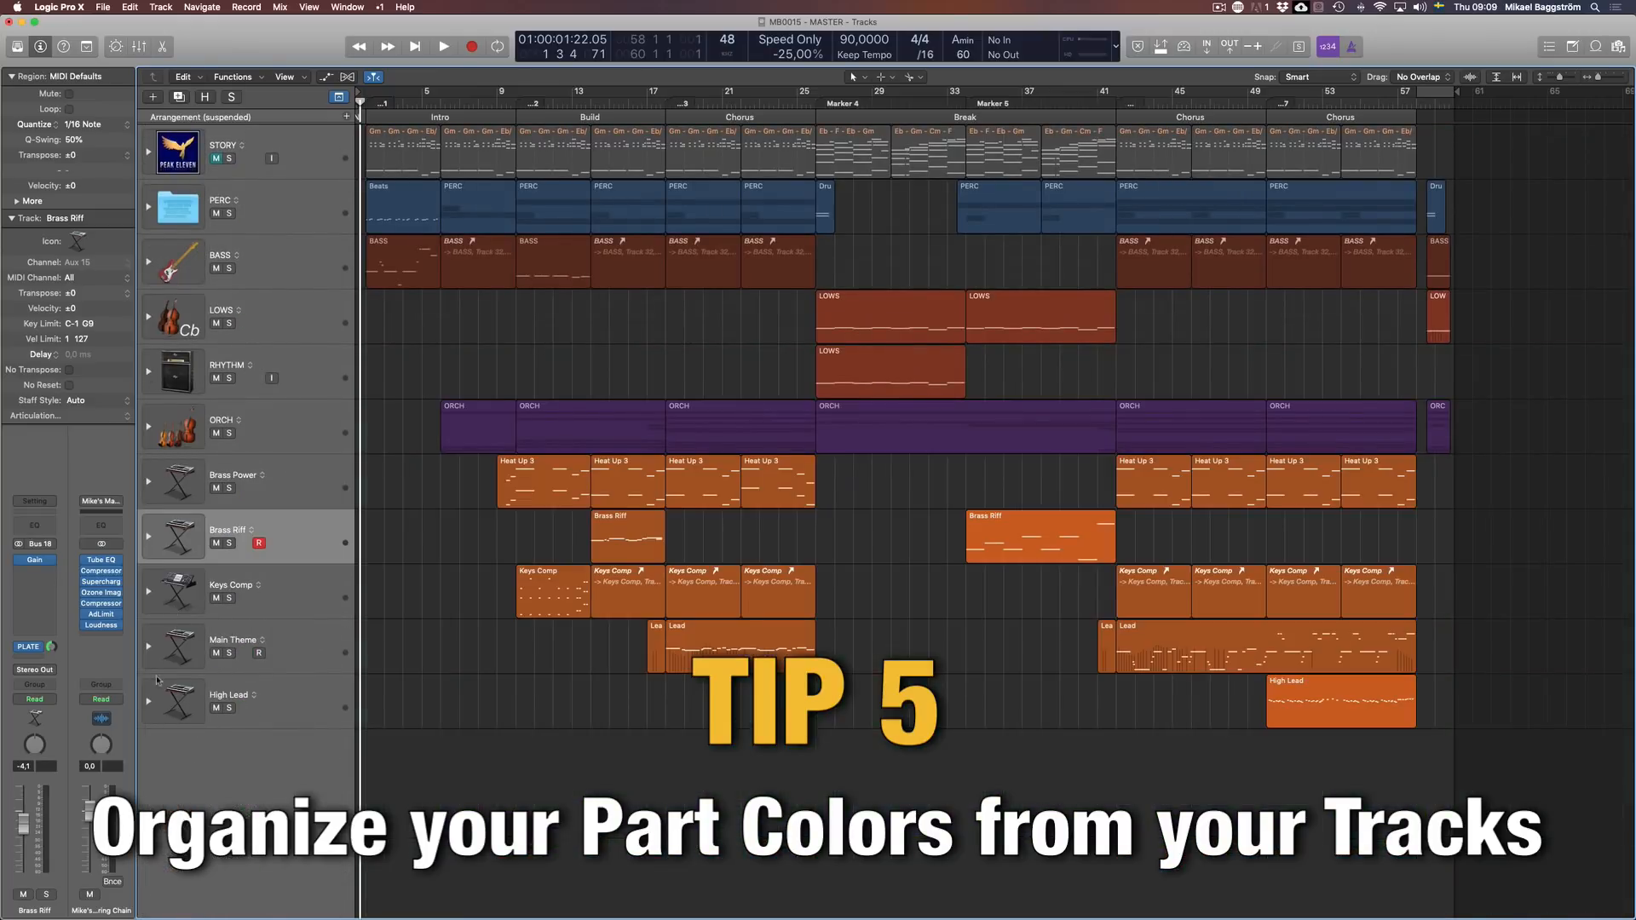
left_click(148, 646)
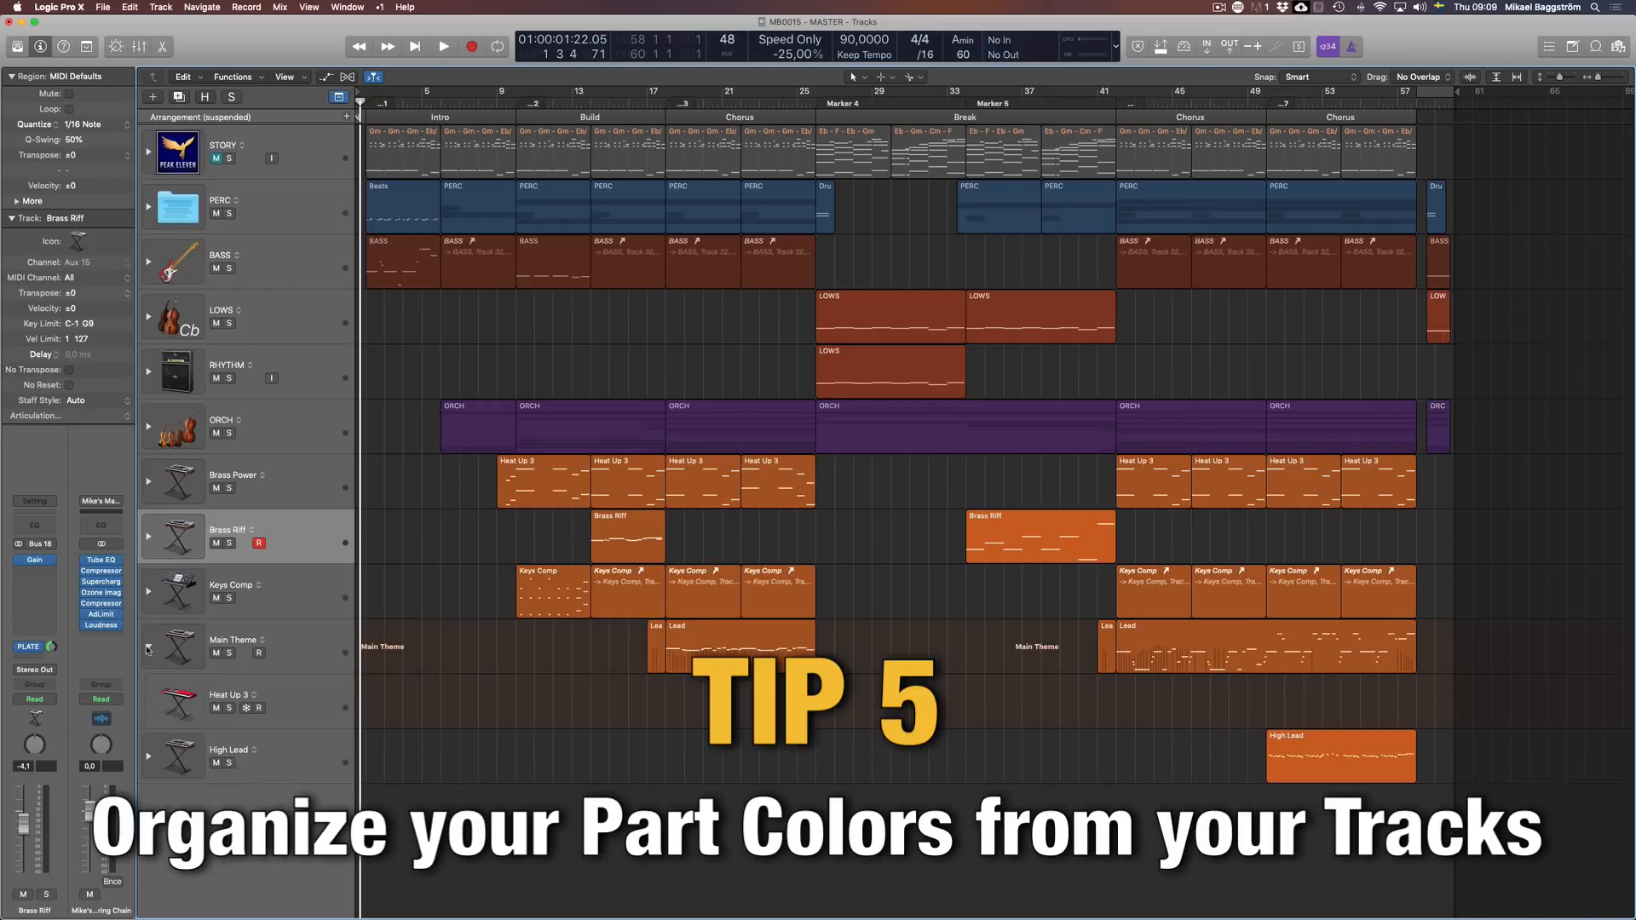
left_click(148, 647)
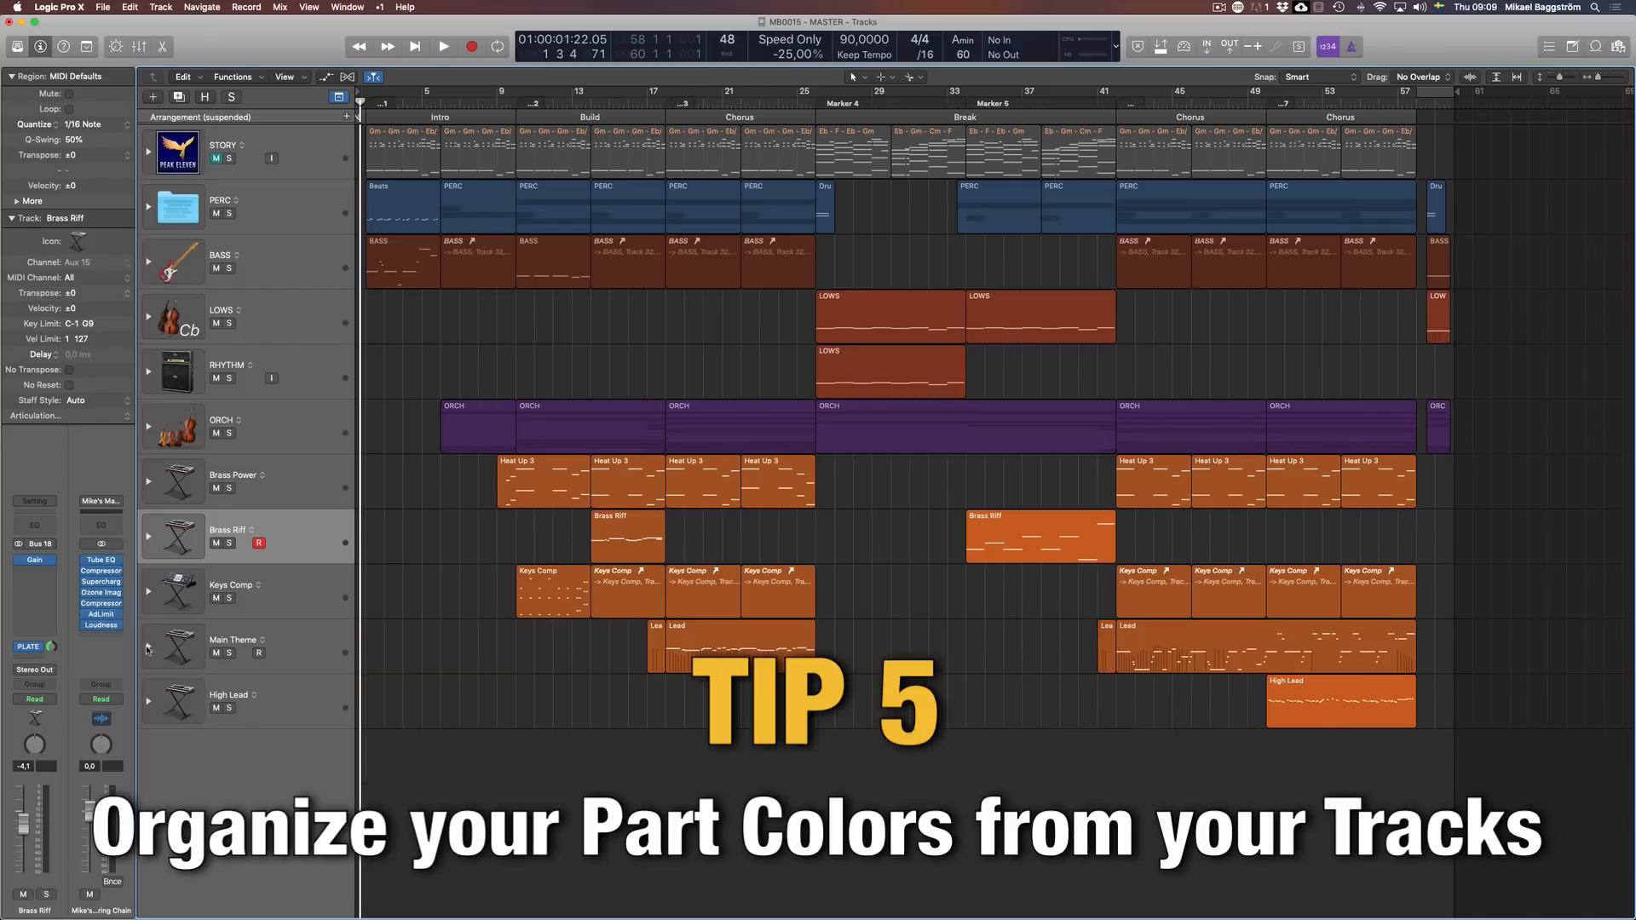
Step: Copy the LOWS region from the RHYTHM track, declining to unfreeze, and paste it onto the Brass Riff track at bar 26
left_click(875, 368)
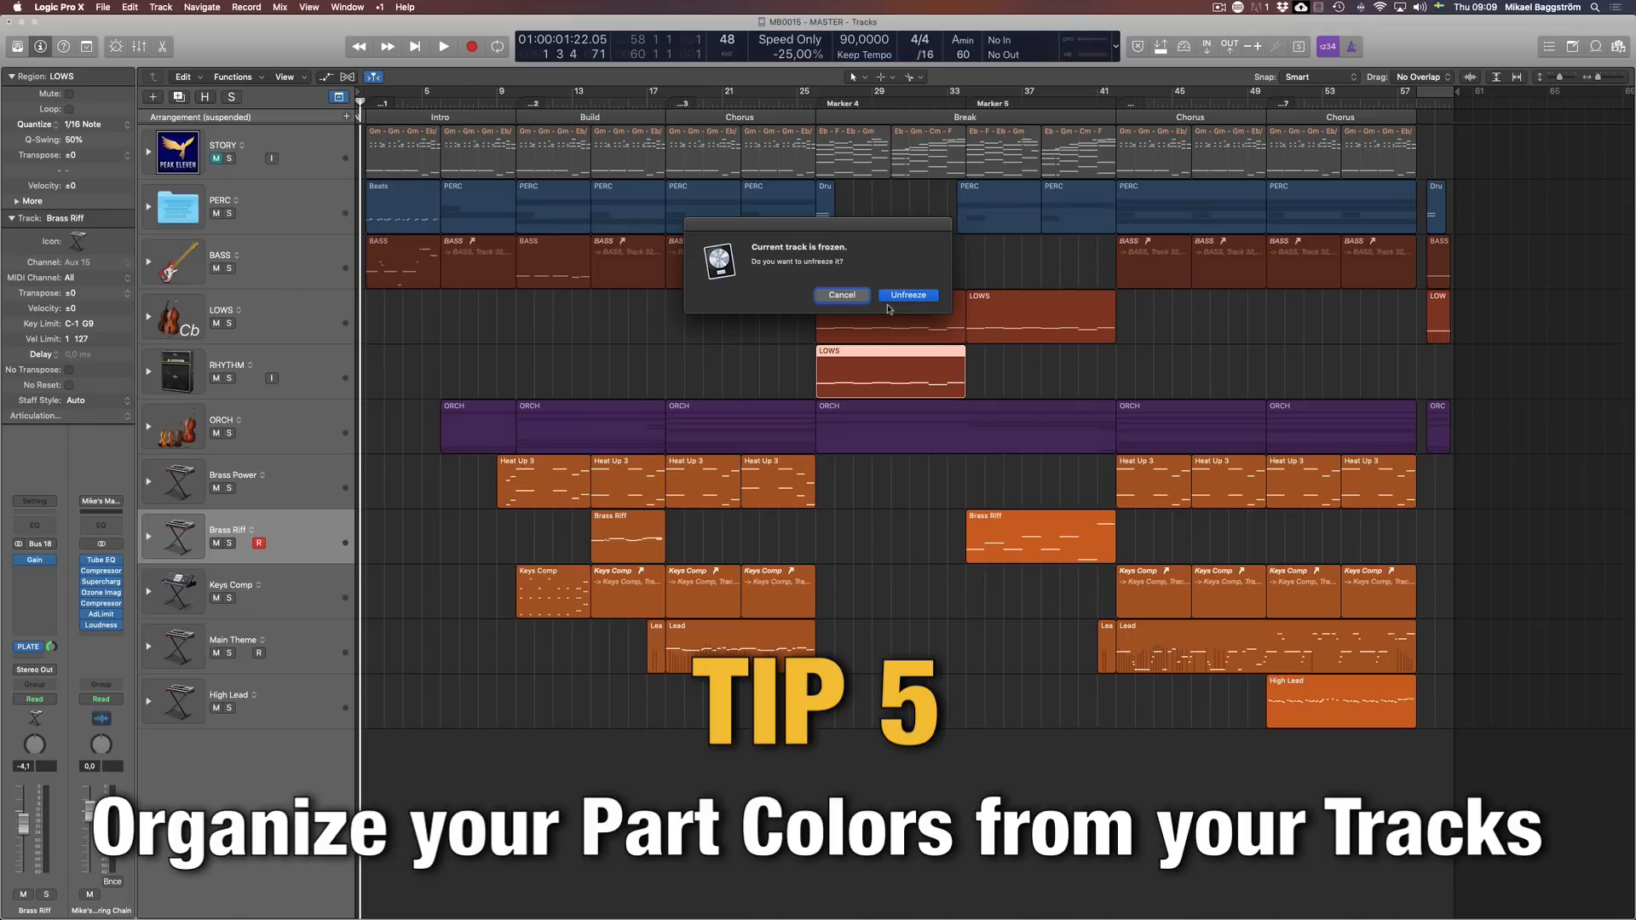
left_click(842, 296)
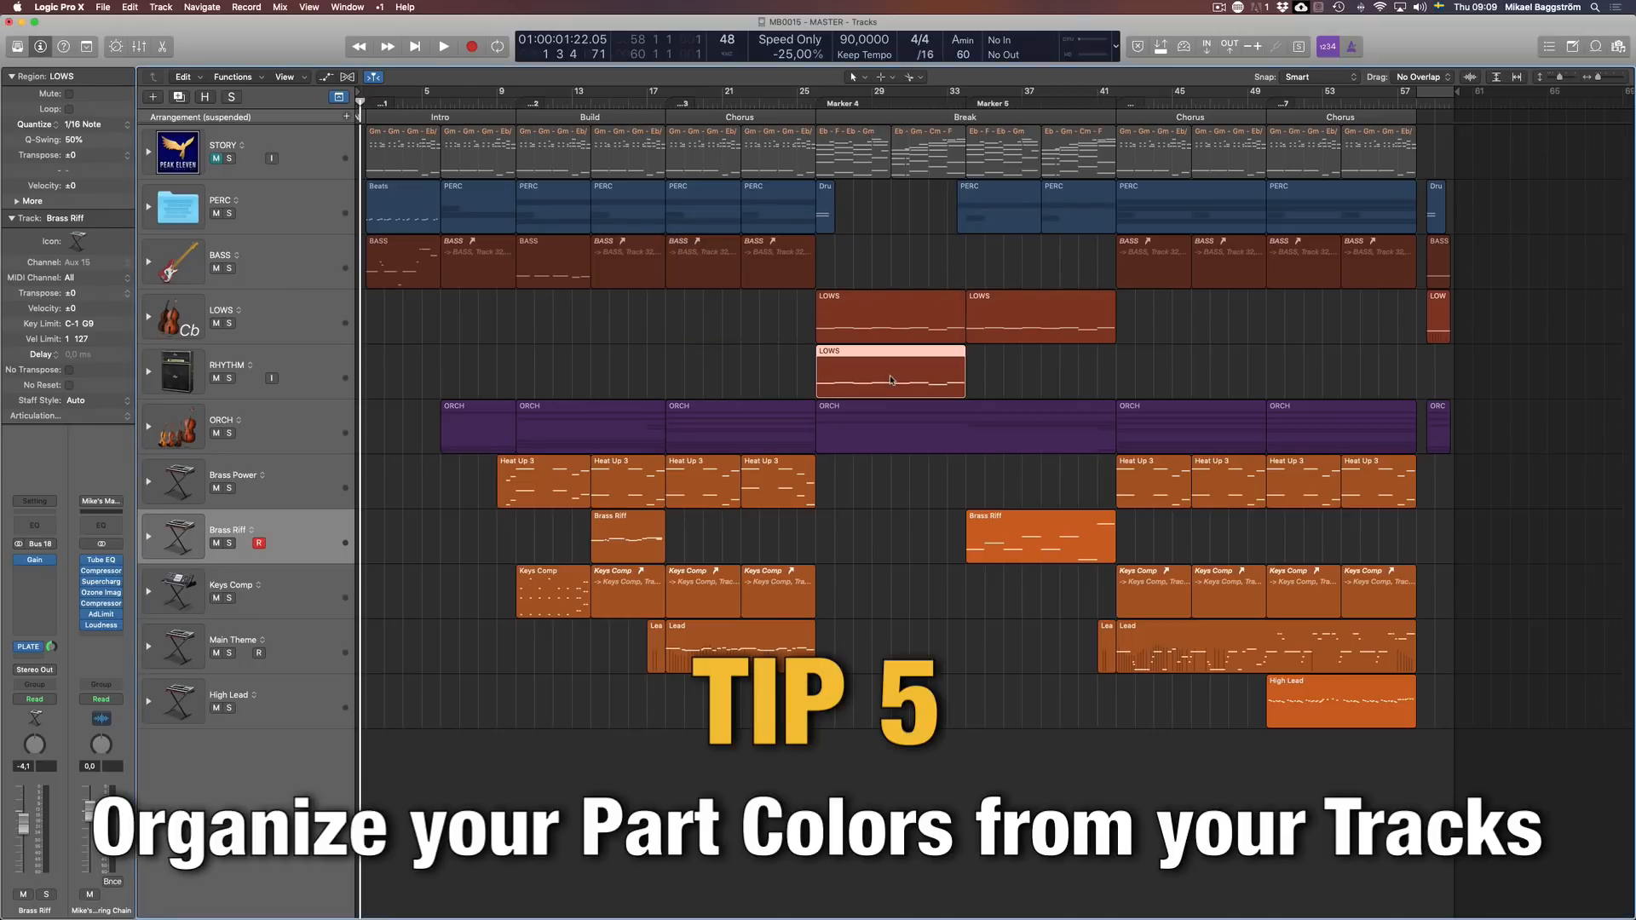
left_click(848, 534)
left_click(298, 535)
left_click(823, 118)
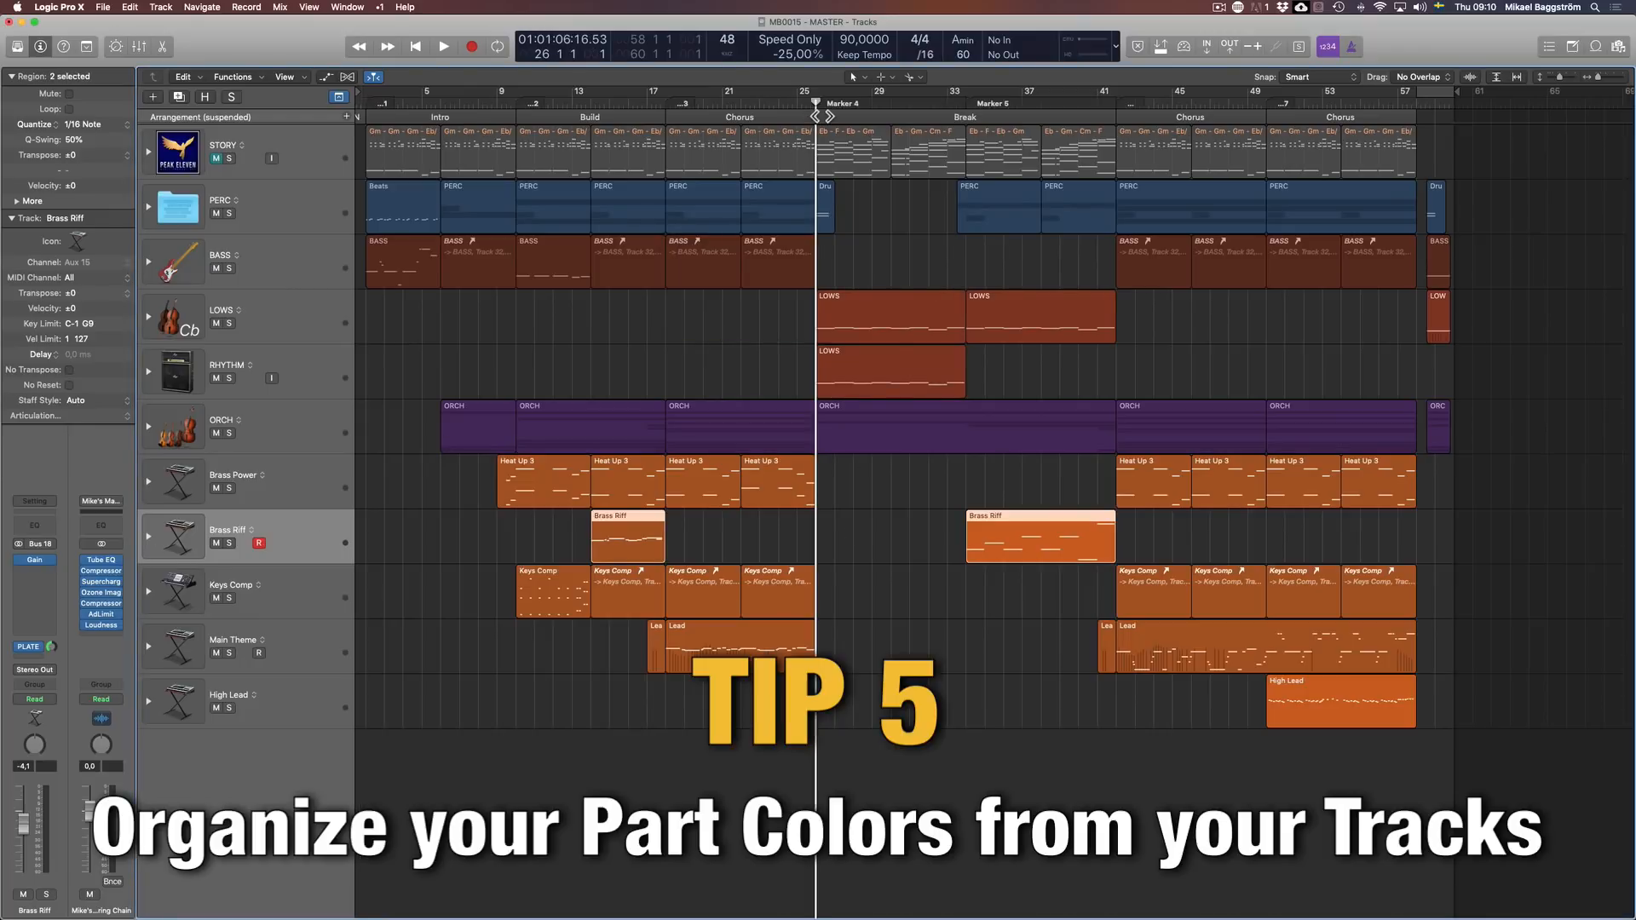
key("super+v")
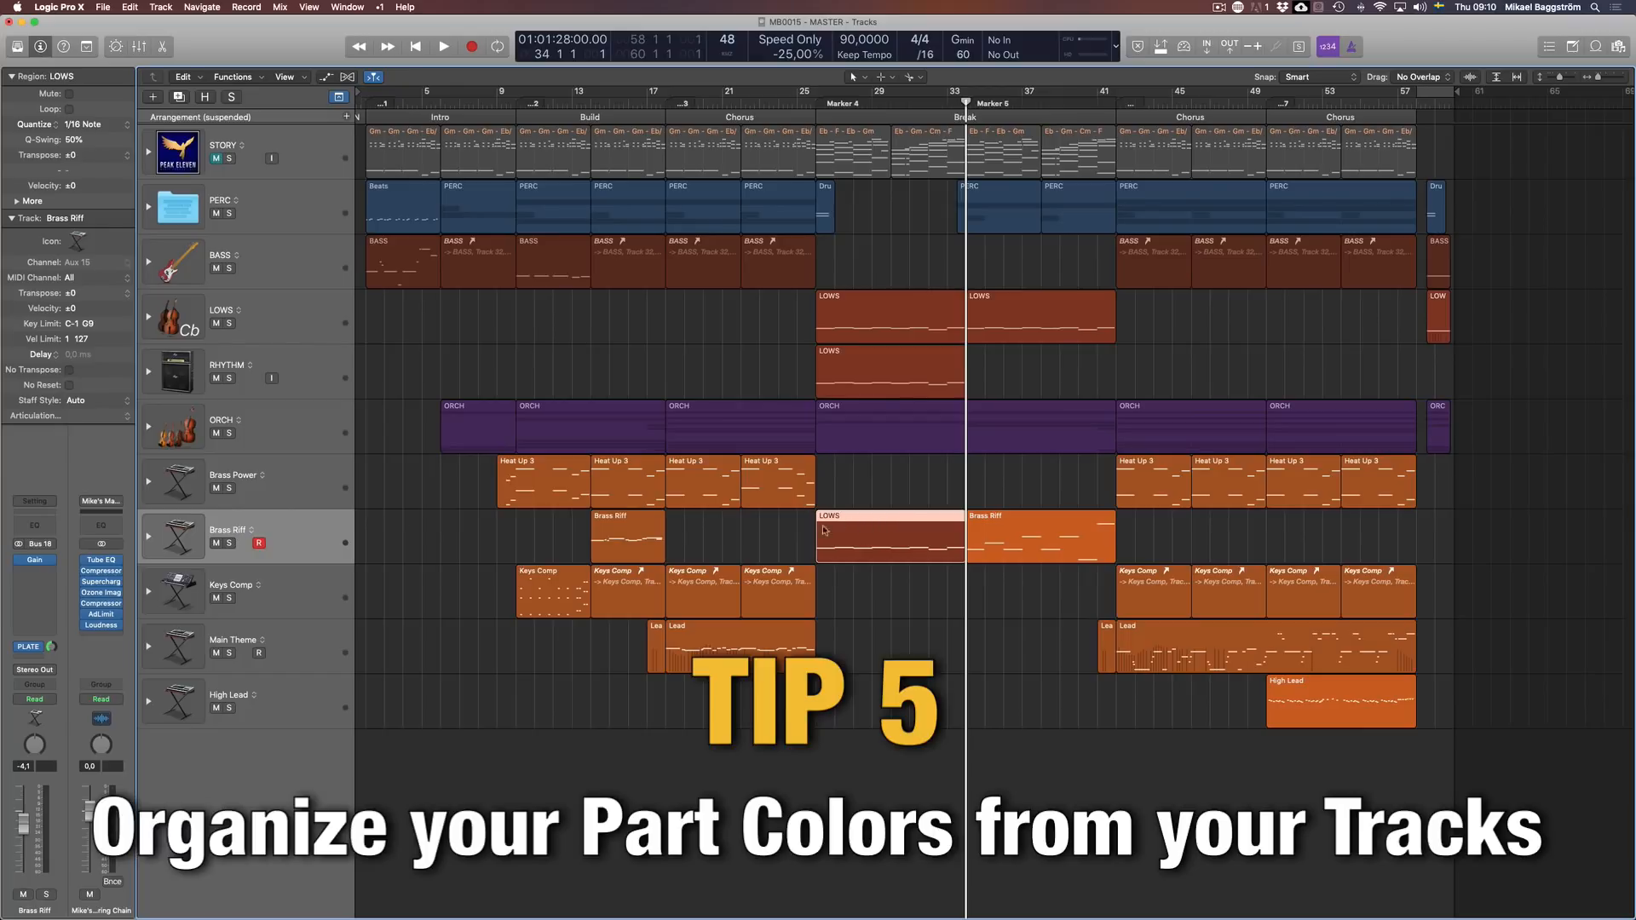
Step: Name the pasted LOWS region after its Brass Riff track and give it the track's color
left_click(907, 617)
left_click(884, 550)
key("alt+shift+n")
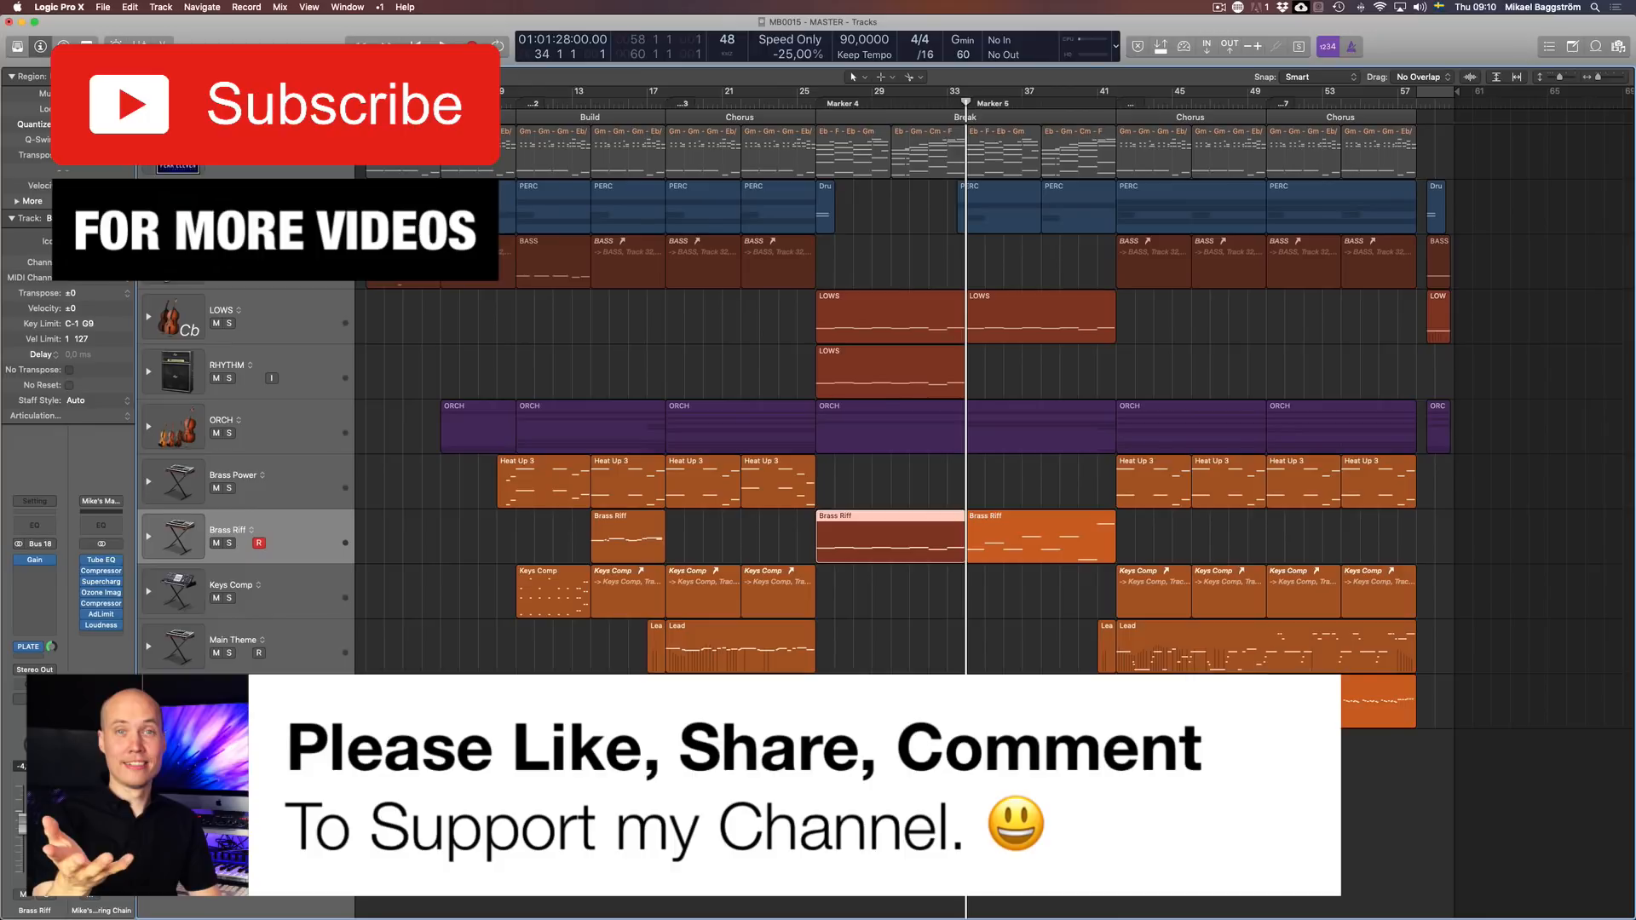
key("alt+shift+c")
left_click(892, 564)
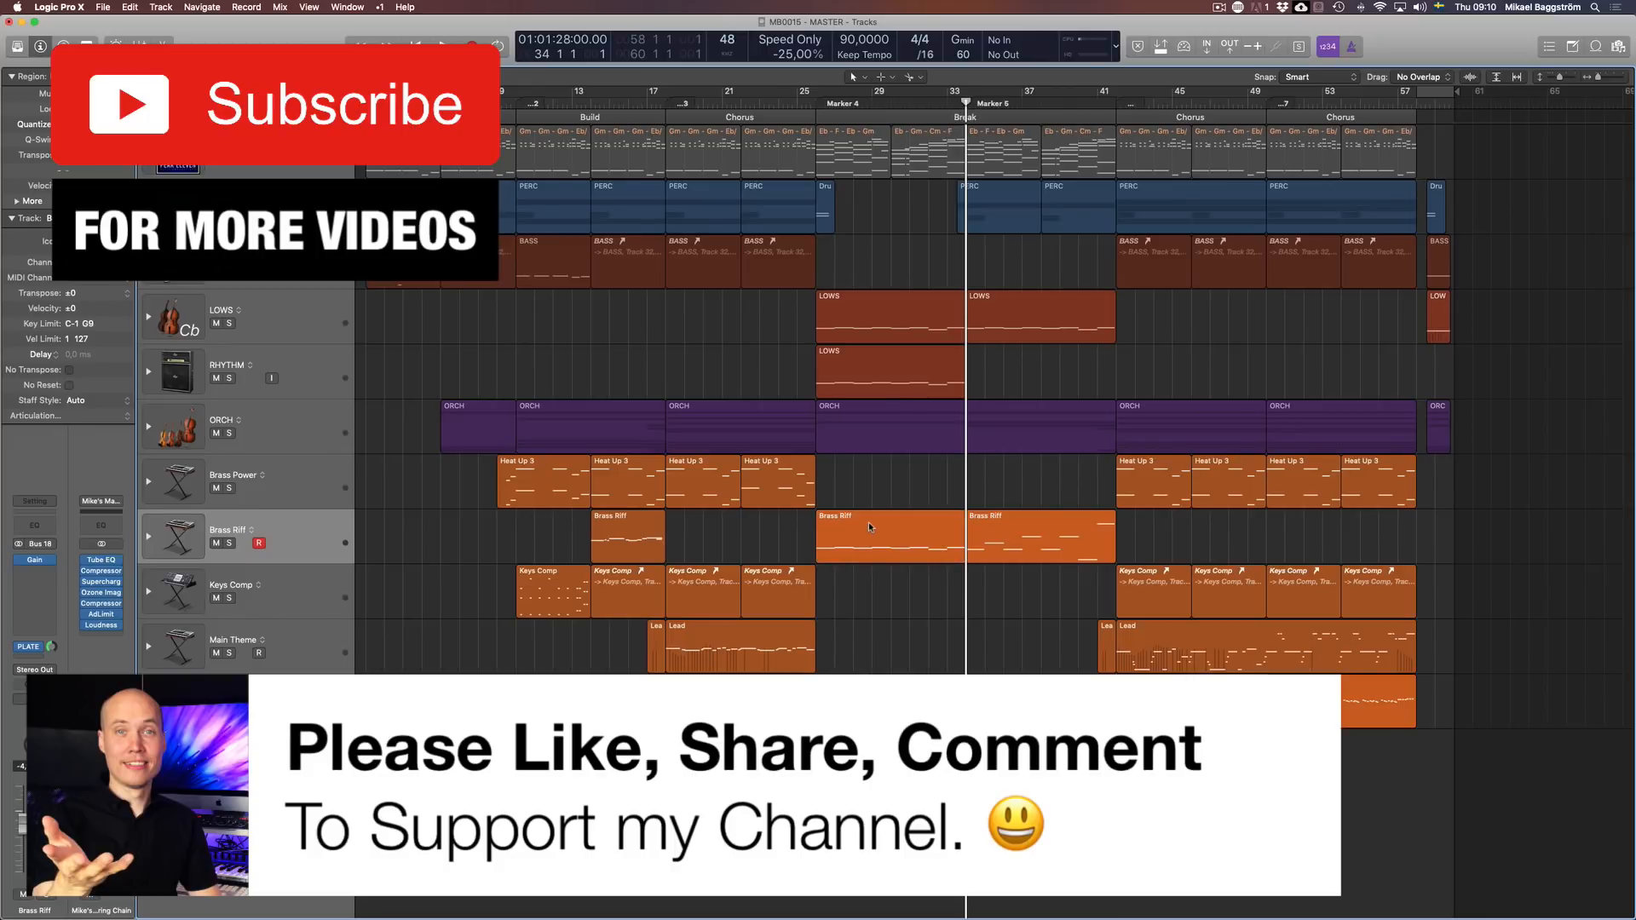
left_click(867, 521)
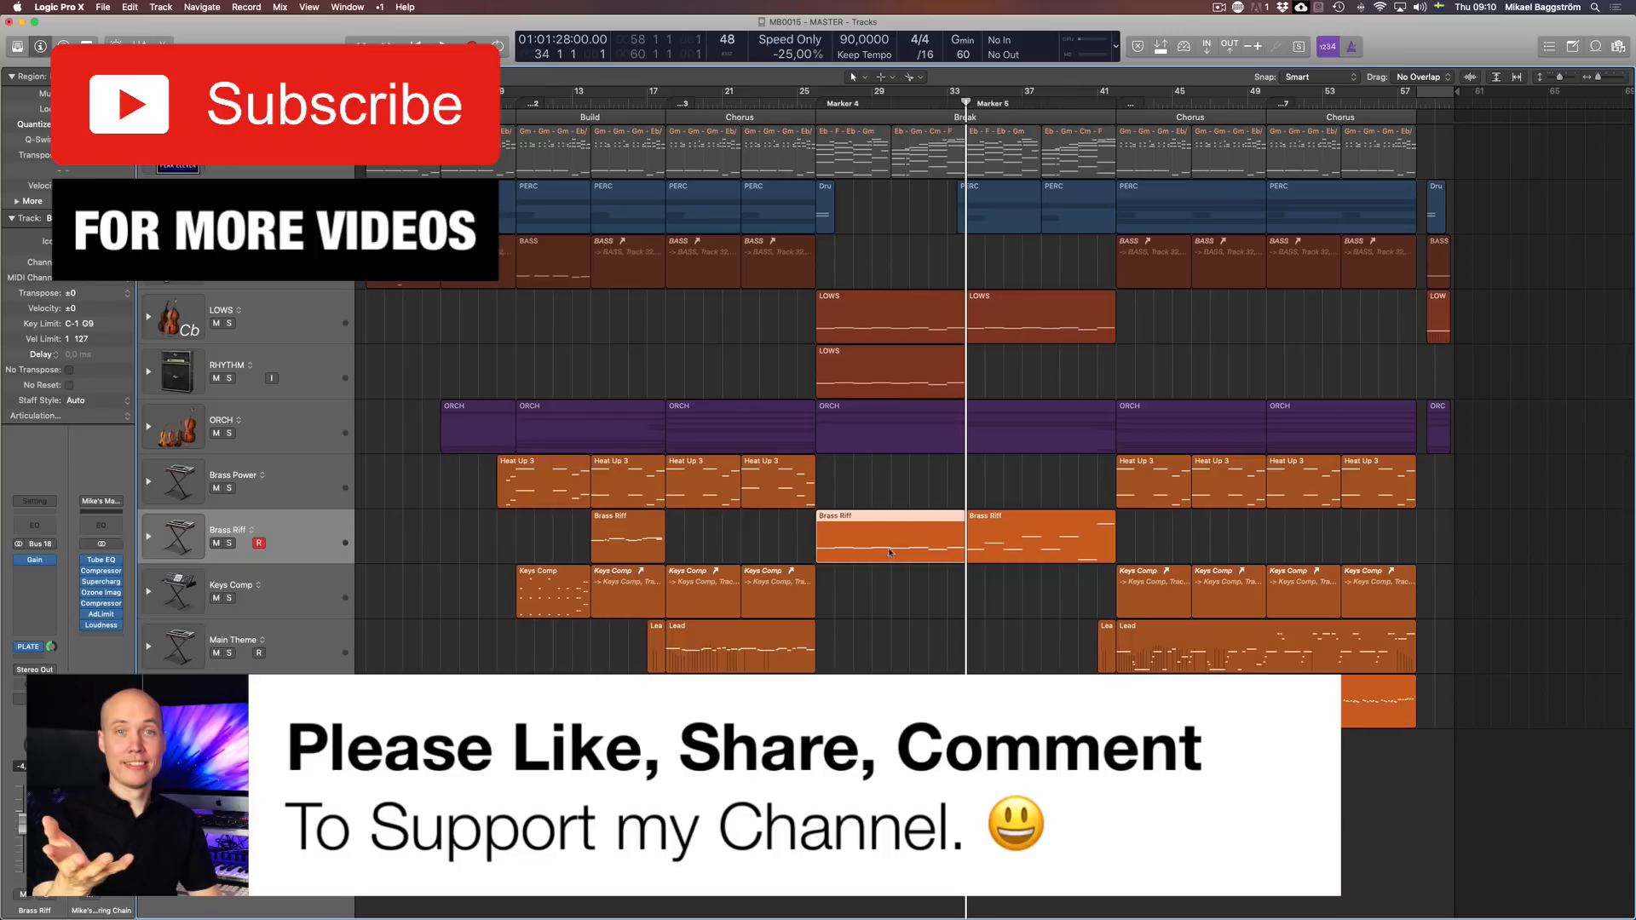
left_click(911, 606)
left_click(880, 530)
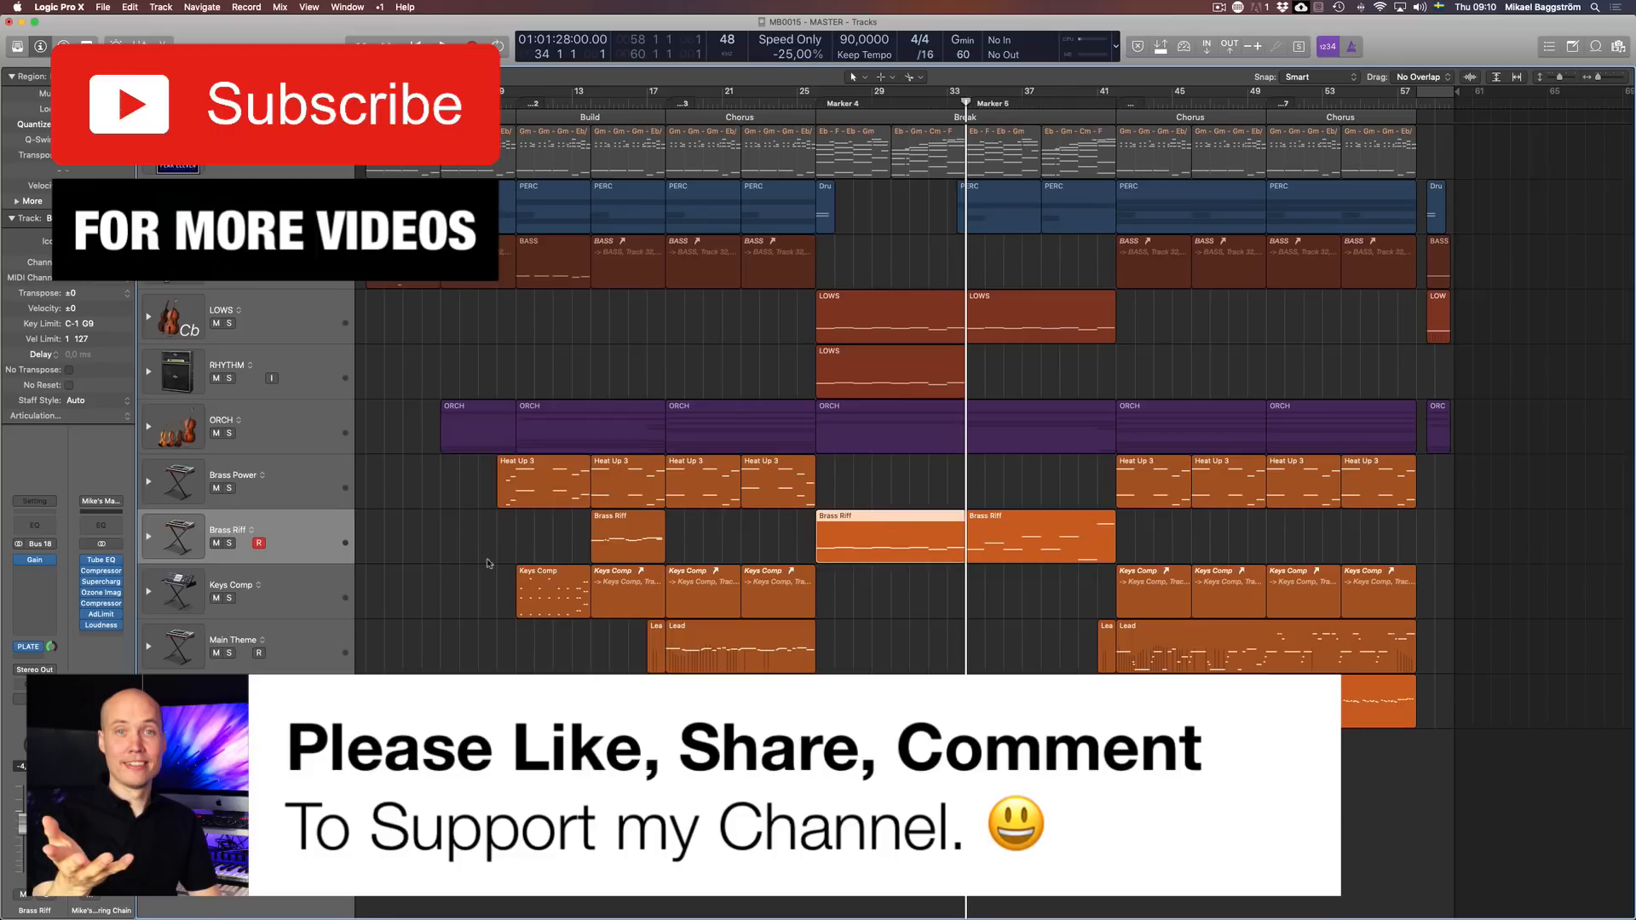